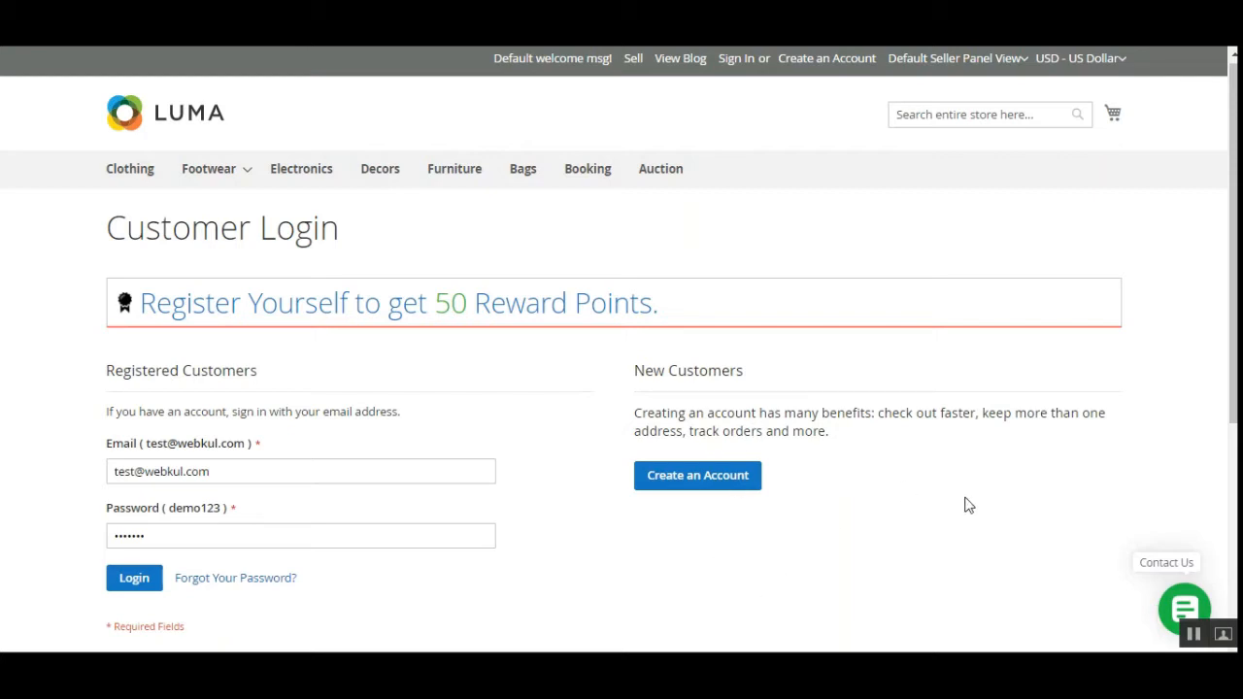
Scroll the seller sign-in page and point out the sample sign-in email.
scroll(621, 340, down, 4)
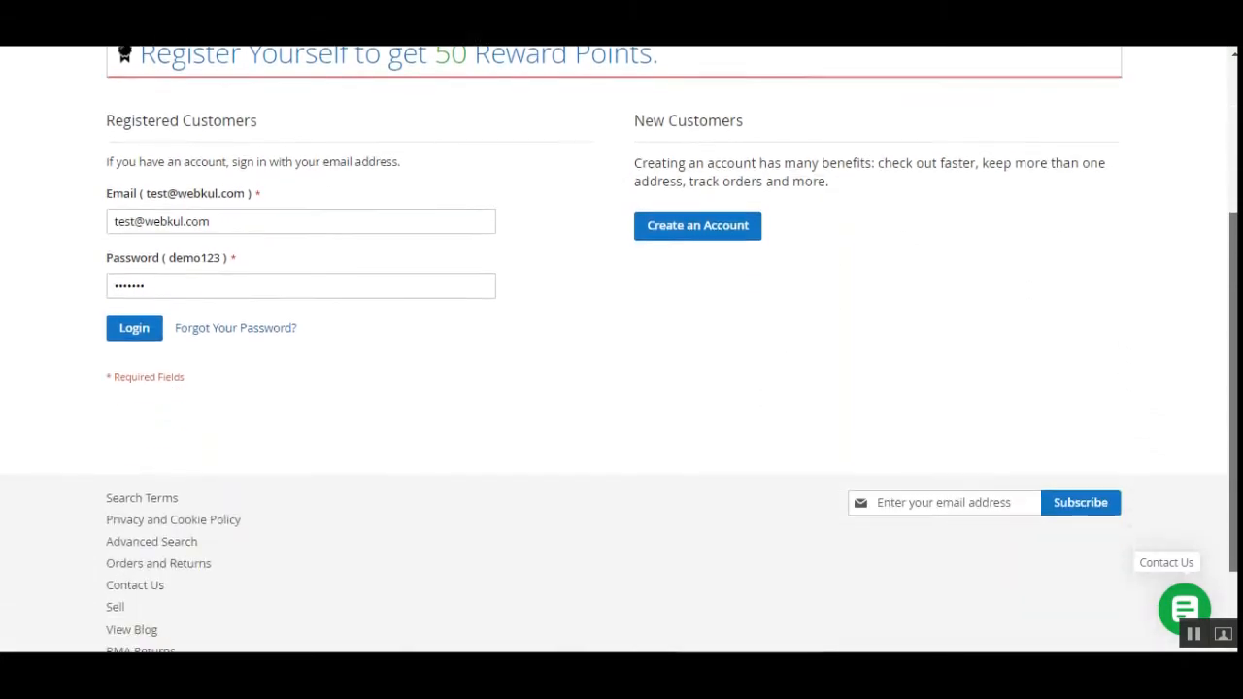
scroll(622, 340, up, 3)
scroll(342, 586, up, 1)
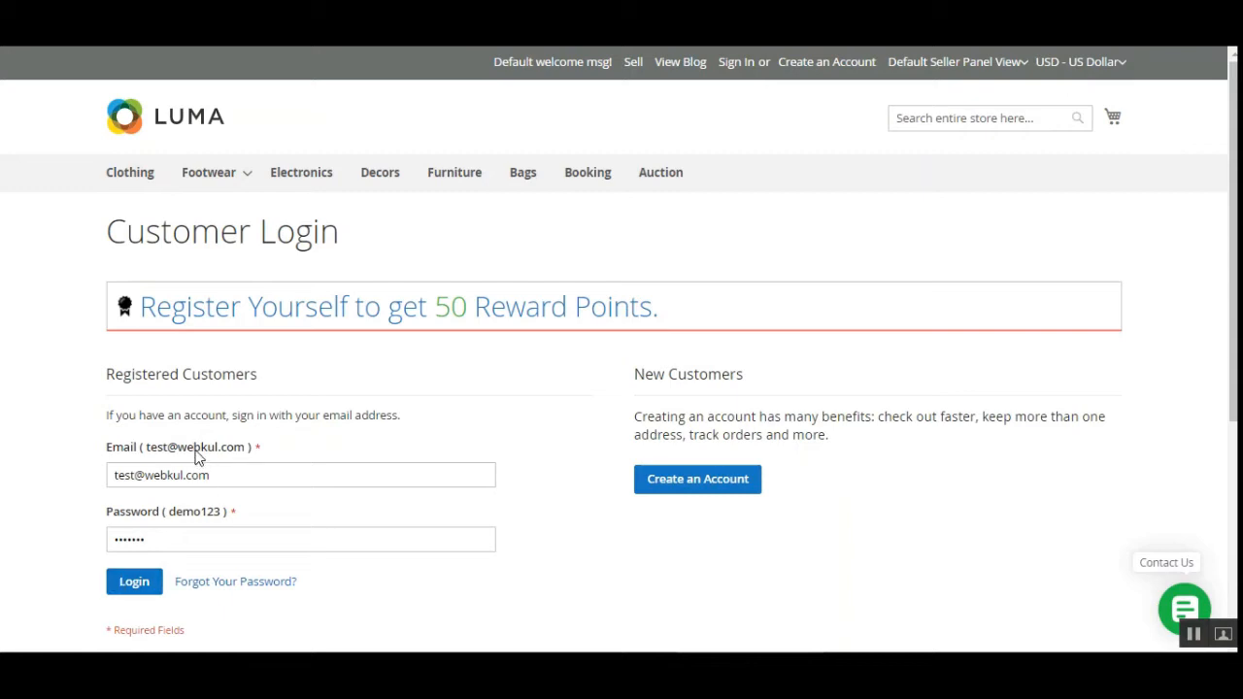
drag(195, 448, 147, 448)
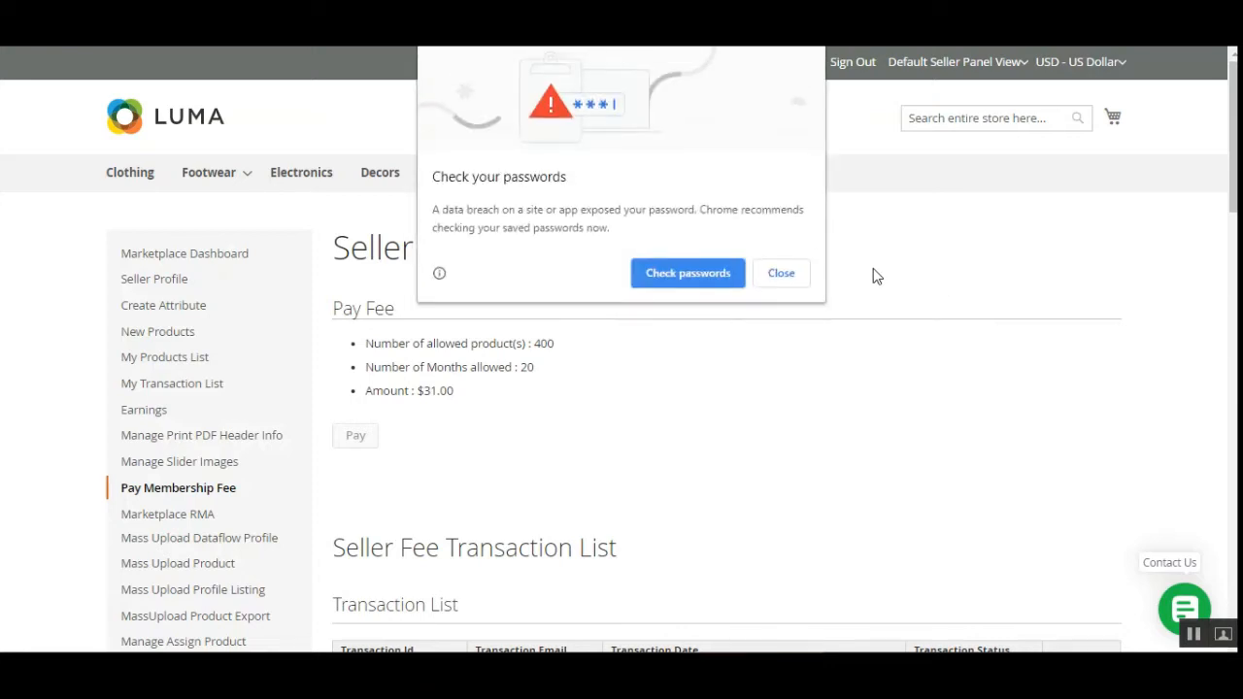
Dismiss Chrome's password warning and point out the Pay Membership Fee page and Pay Fee heading.
click(795, 277)
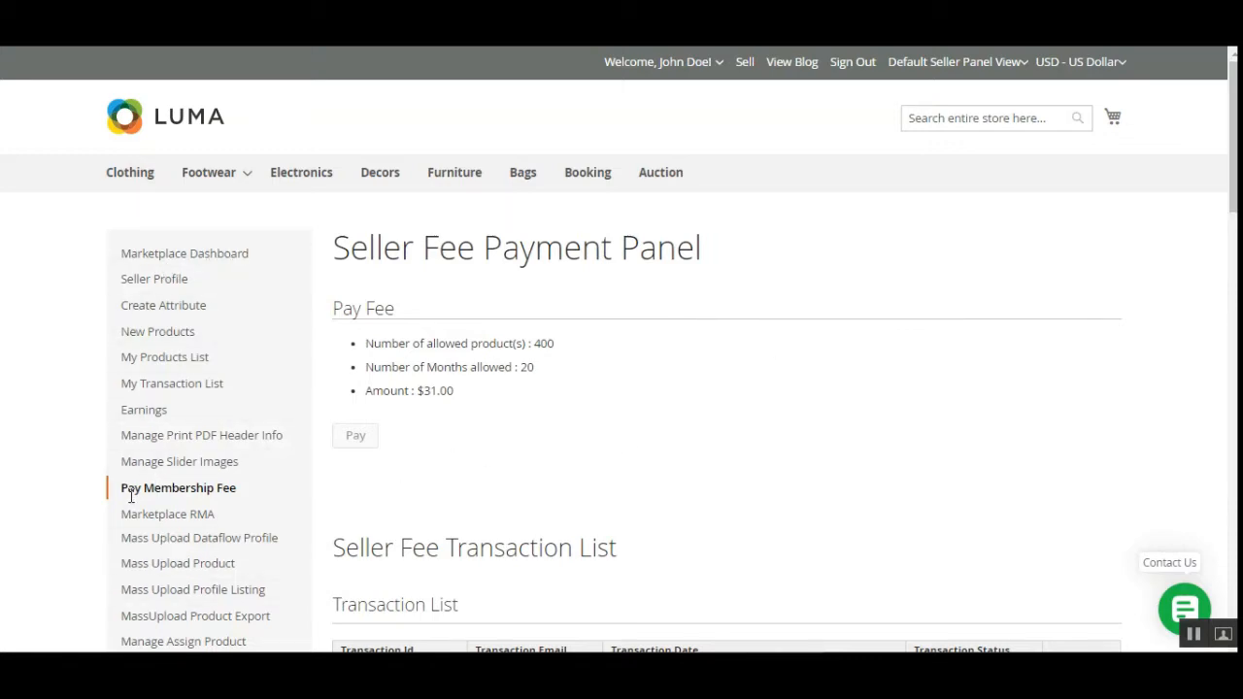
drag(123, 492, 237, 491)
click(477, 492)
drag(341, 309, 400, 314)
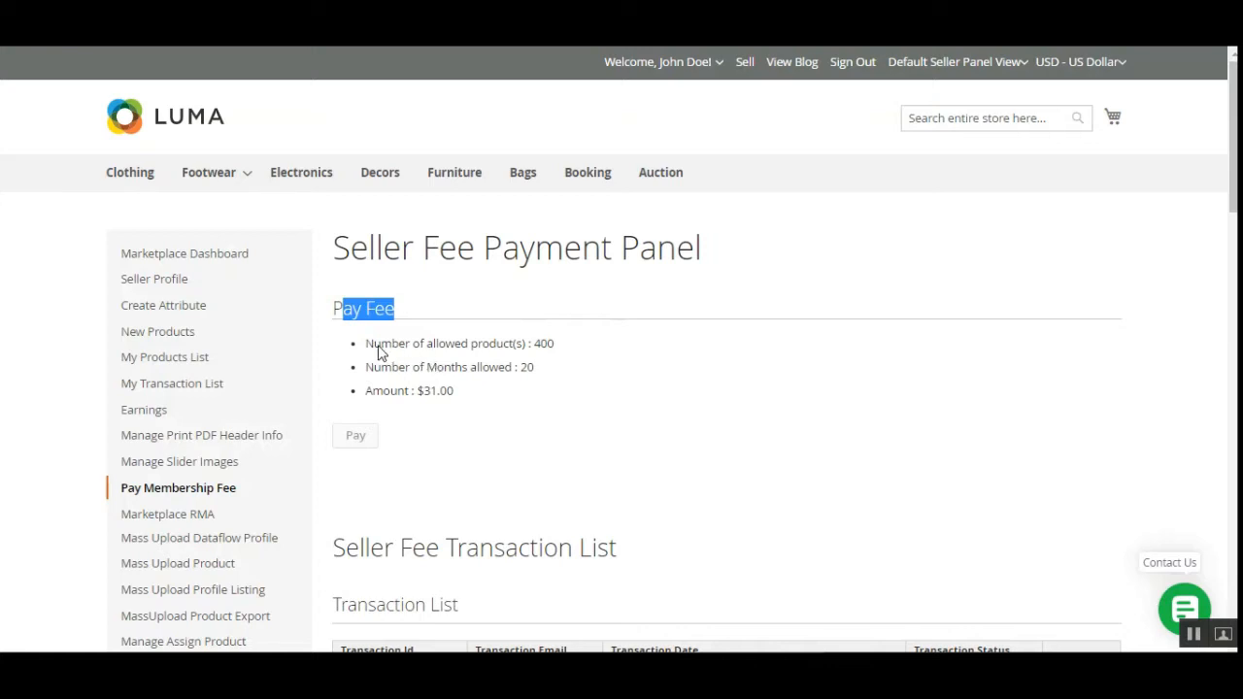
Highlight the 400 allowed products, 20 months allowed and $31.00 fee amount.
drag(374, 348, 513, 350)
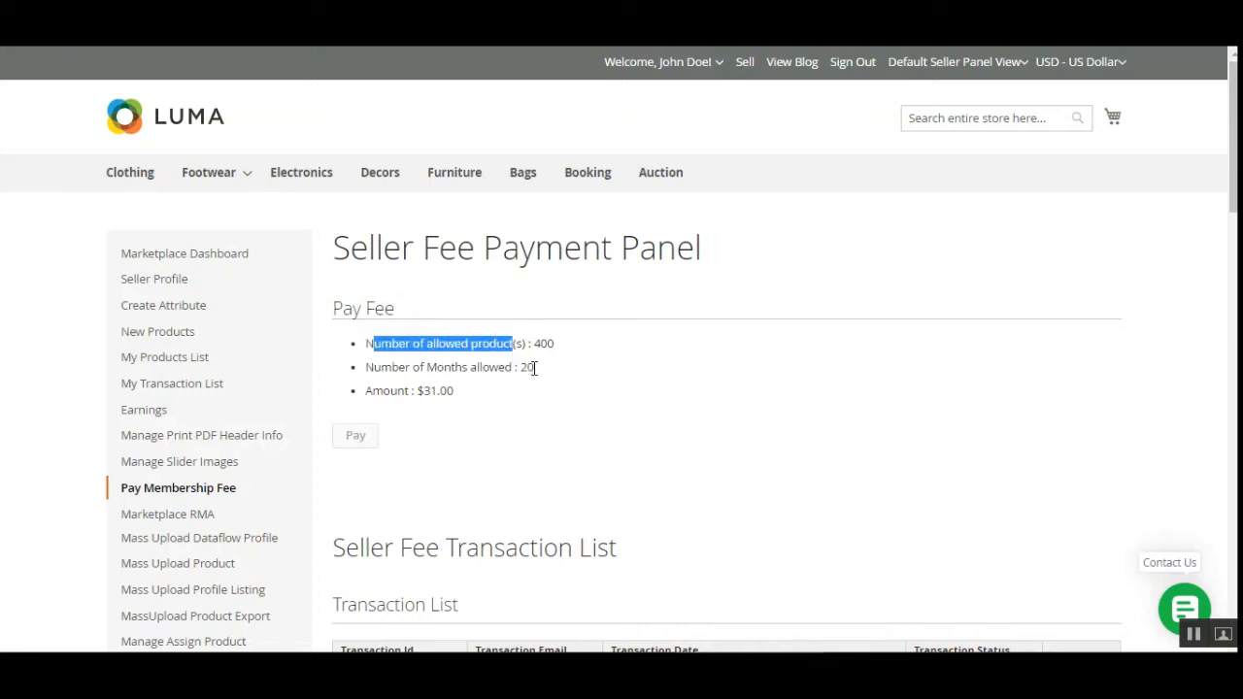
double_click(541, 343)
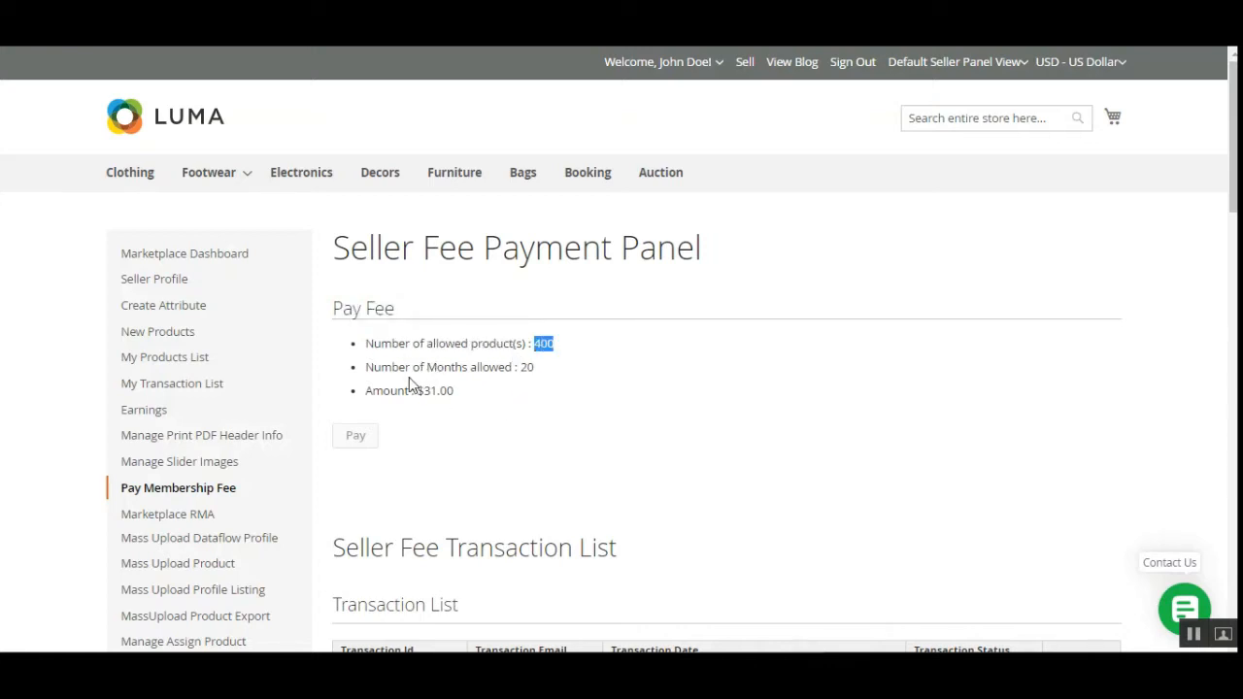
drag(367, 370, 516, 375)
click(524, 391)
drag(369, 394, 444, 391)
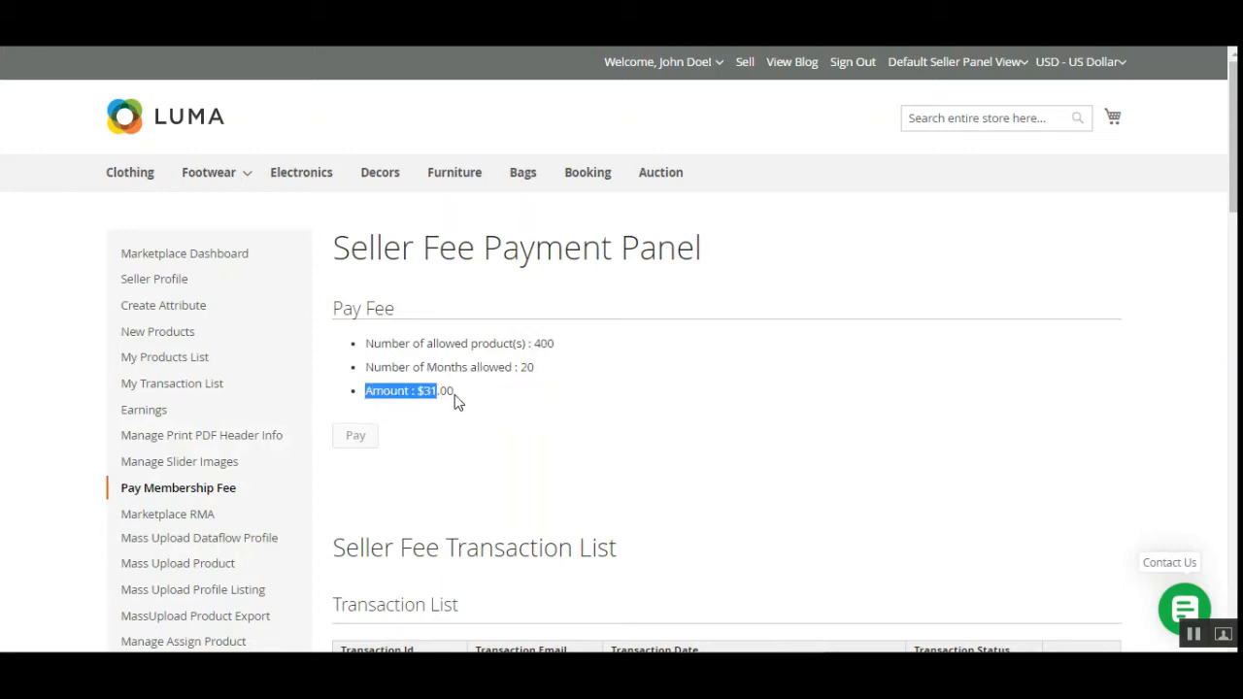
click(453, 399)
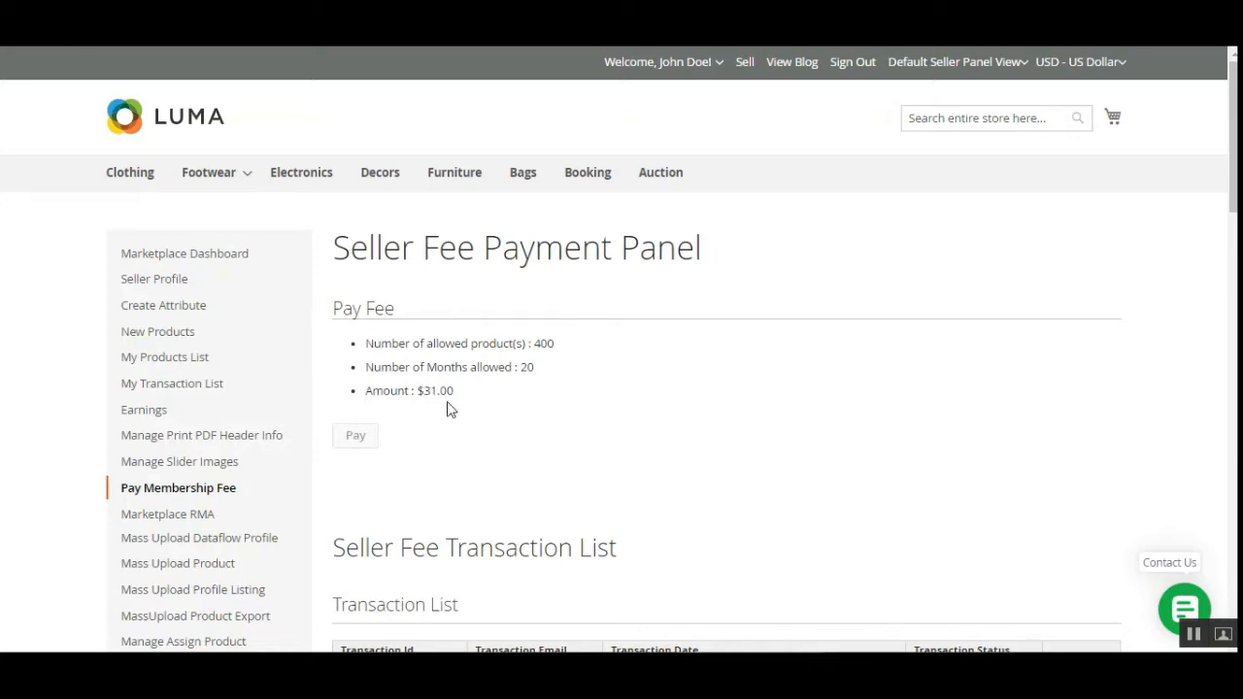
double_click(543, 344)
double_click(527, 367)
scroll(667, 305, down, 5)
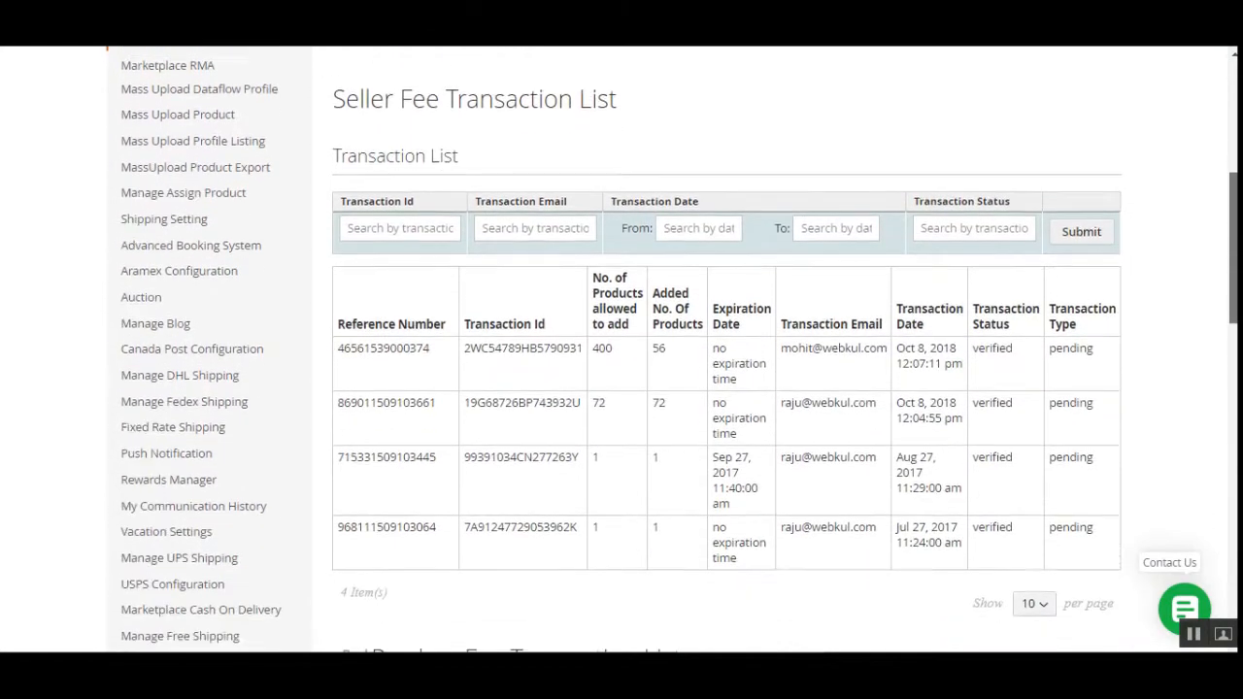
drag(346, 97, 624, 105)
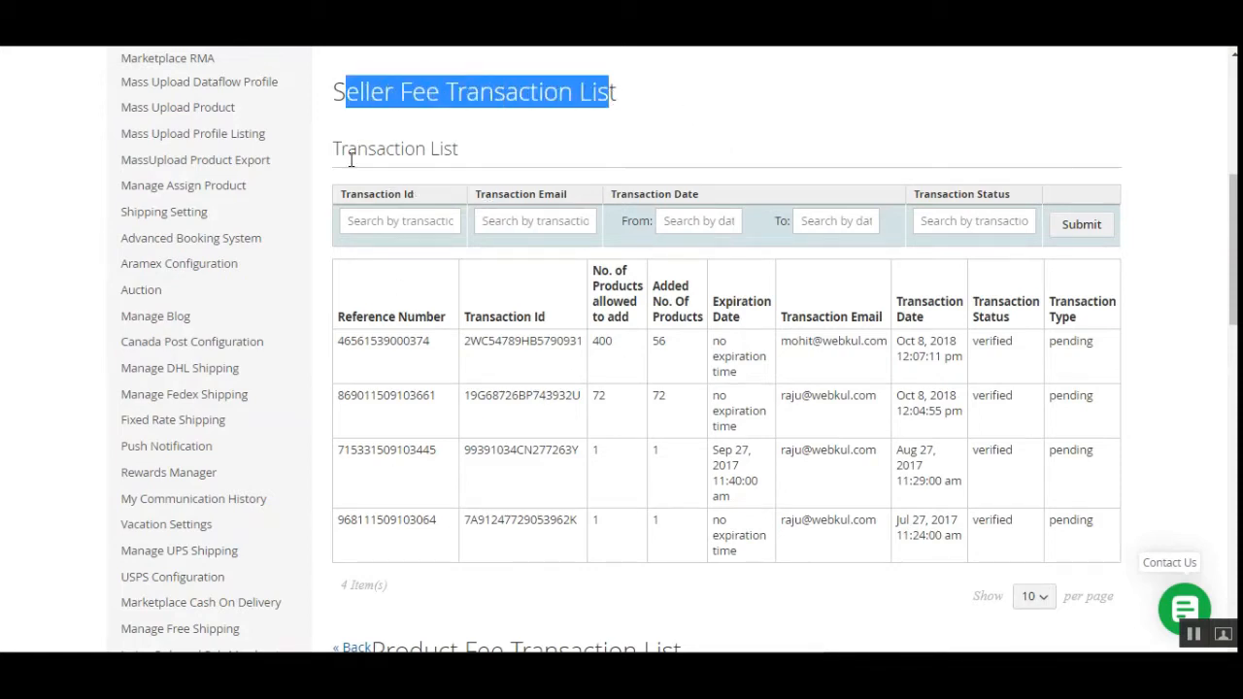
drag(348, 150, 459, 155)
drag(358, 94, 427, 91)
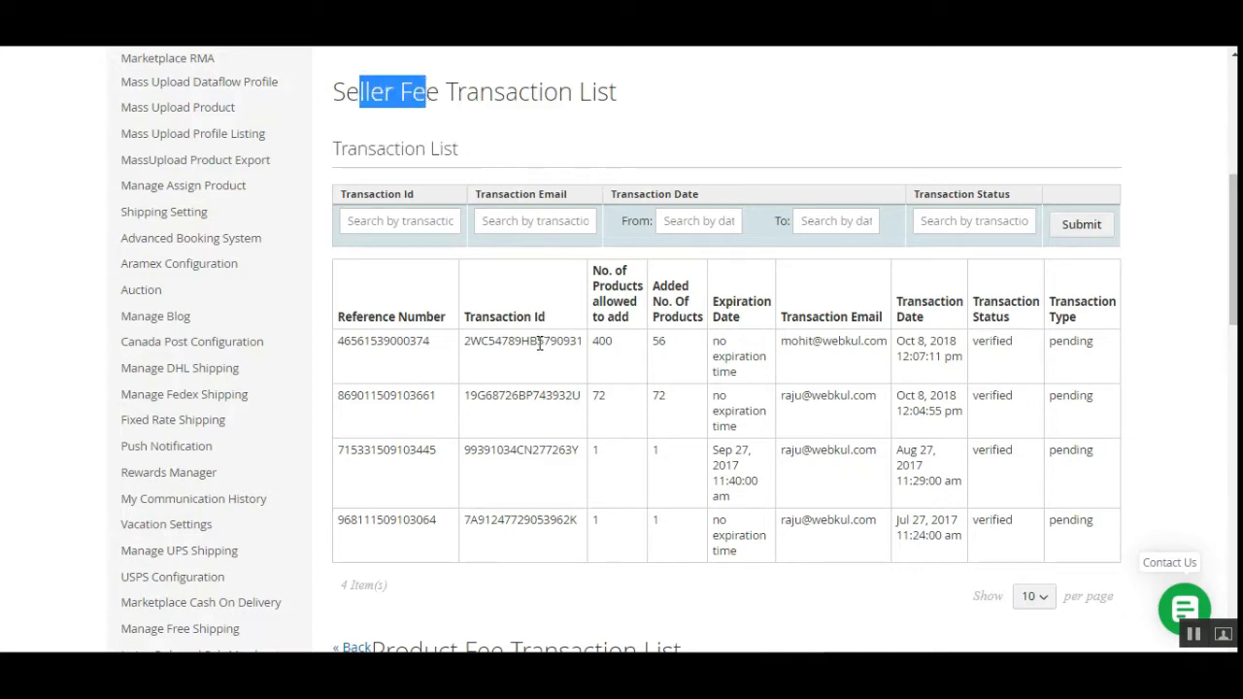
scroll(475, 347, down, 1)
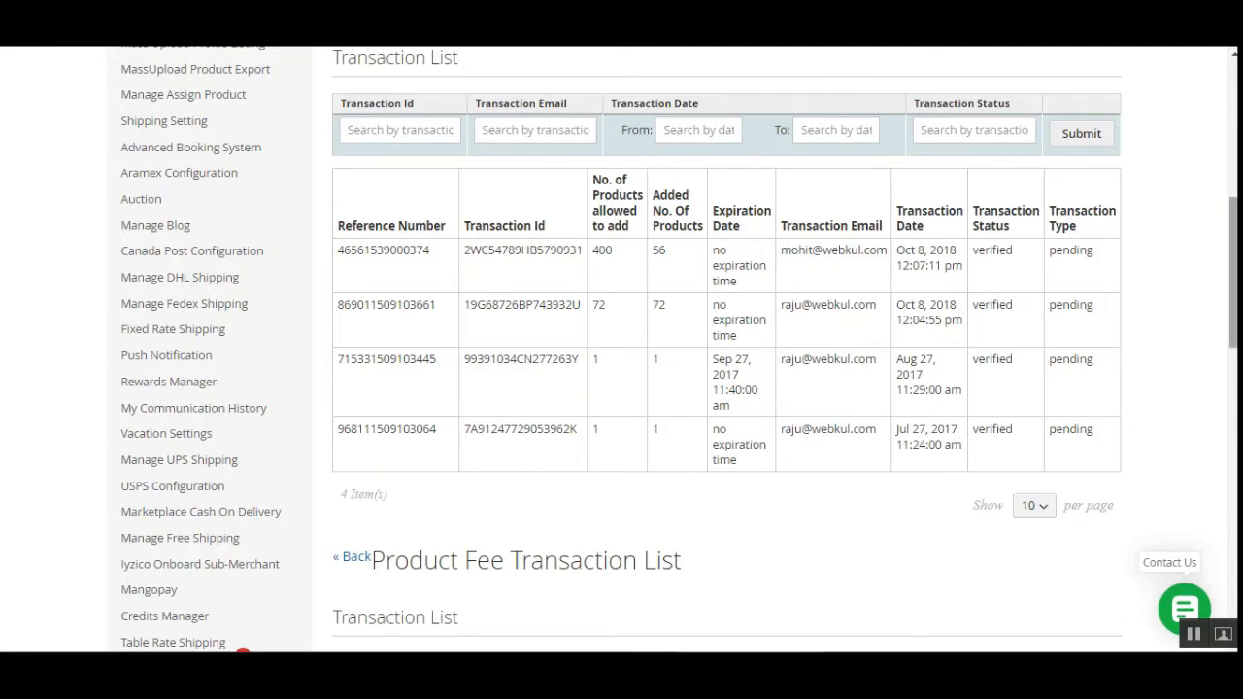
drag(1235, 255, 1236, 340)
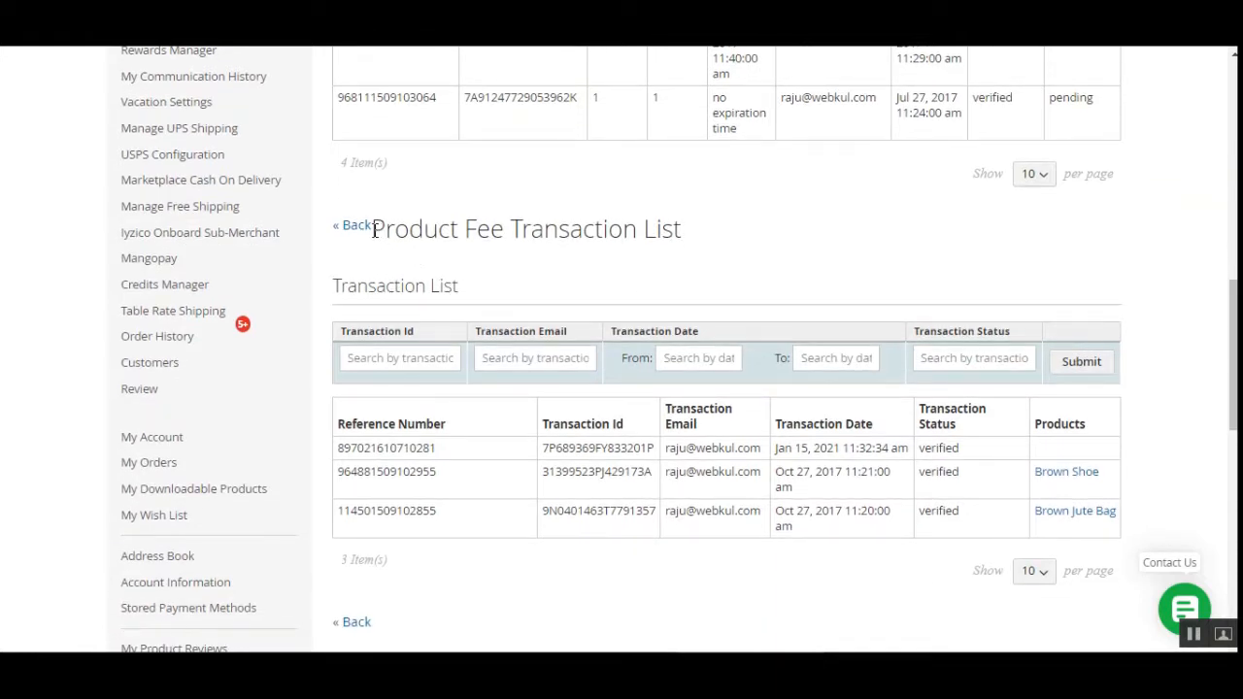
drag(375, 229, 506, 232)
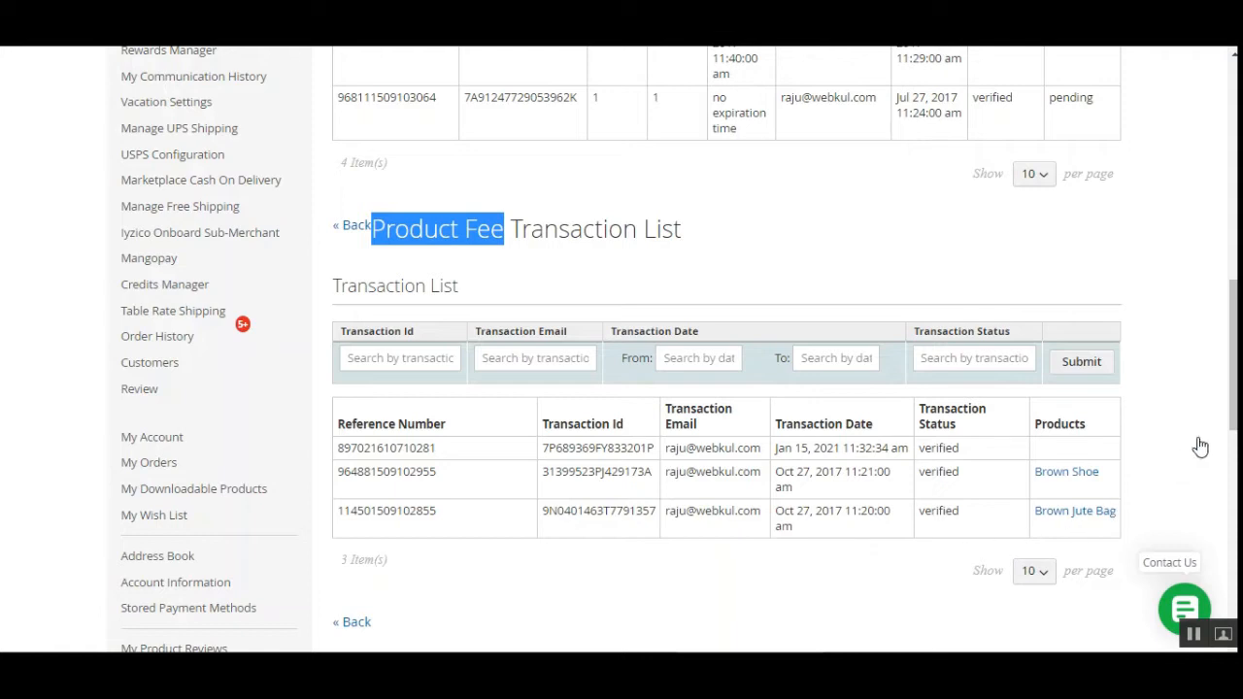
drag(1047, 425, 1082, 425)
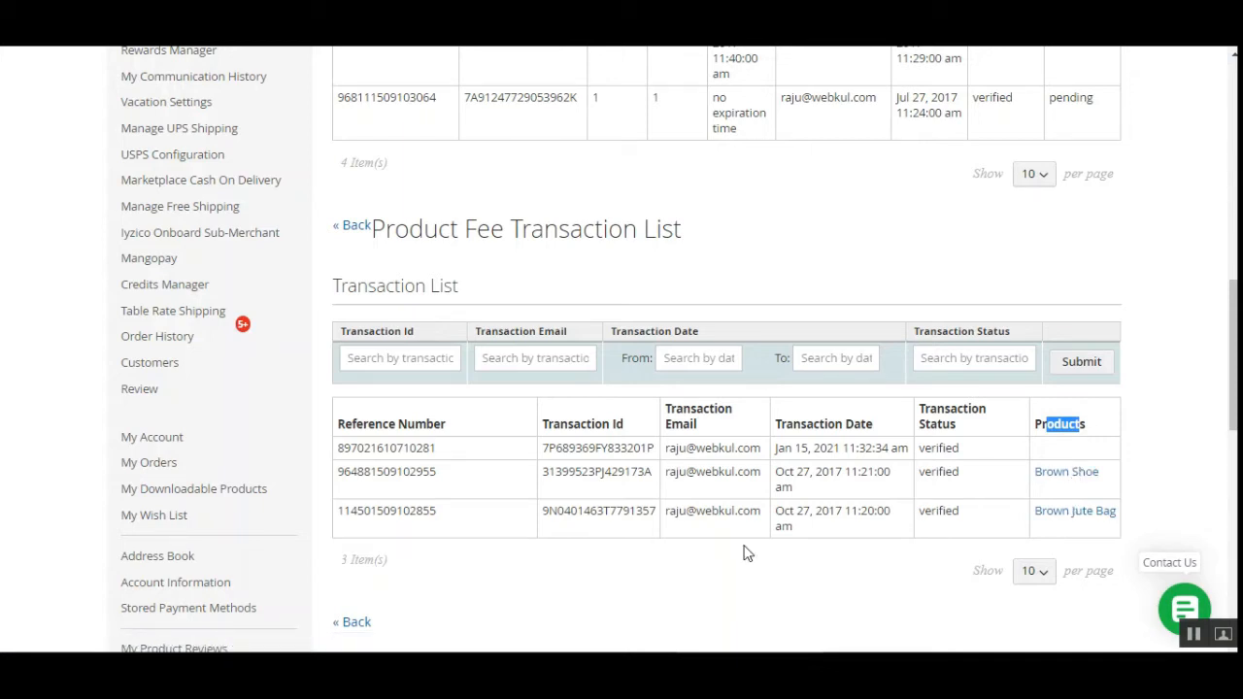
scroll(527, 572, up, 2)
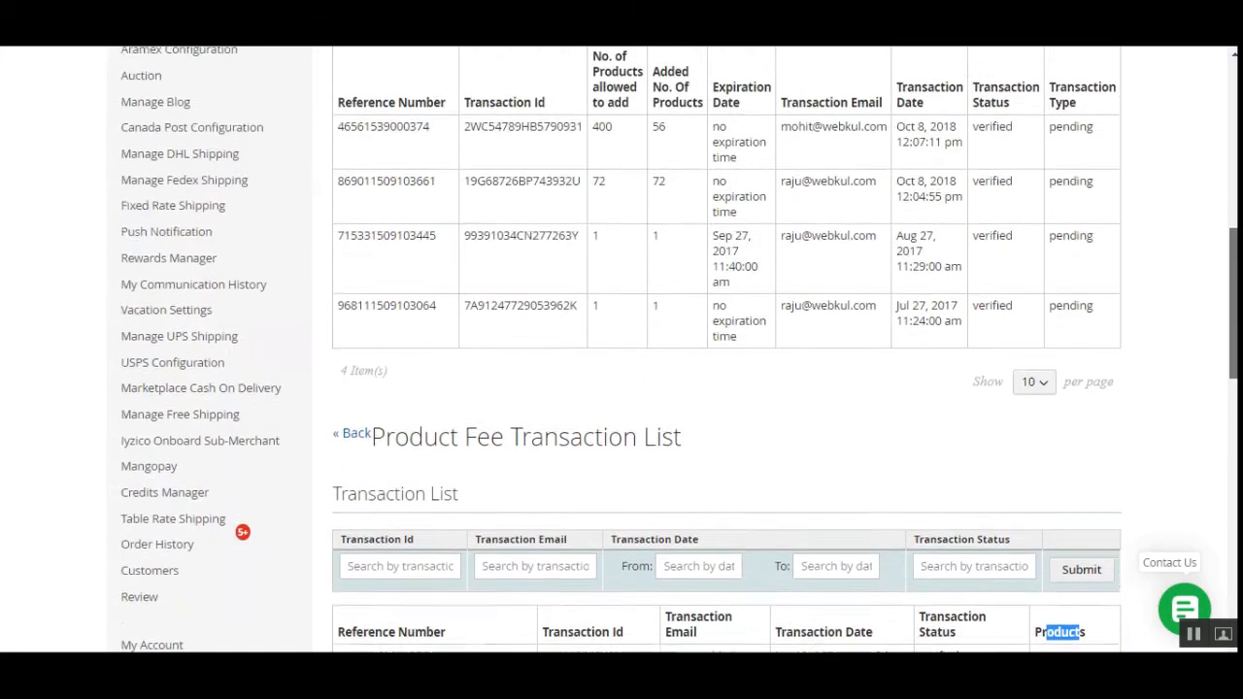
scroll(1144, 256, up, 6)
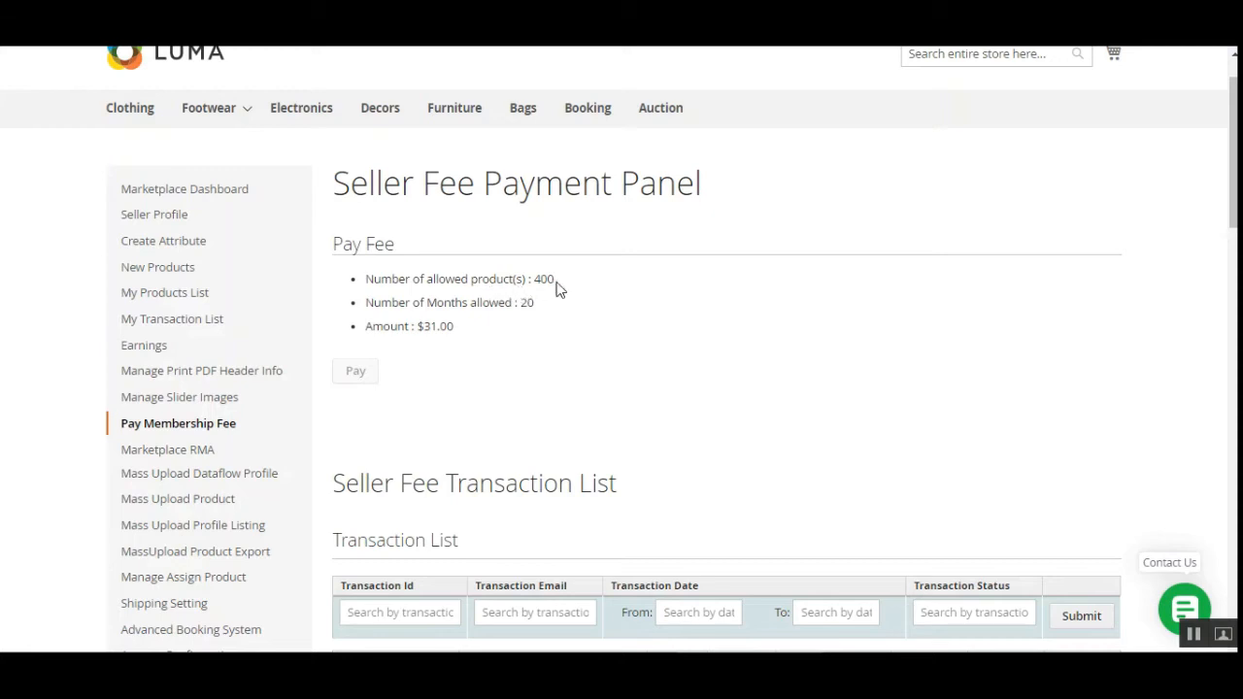
Review the months and amount lines, then the 'only 344 products allowed' message and its transaction ID.
drag(393, 305, 532, 308)
drag(372, 330, 450, 327)
click(449, 363)
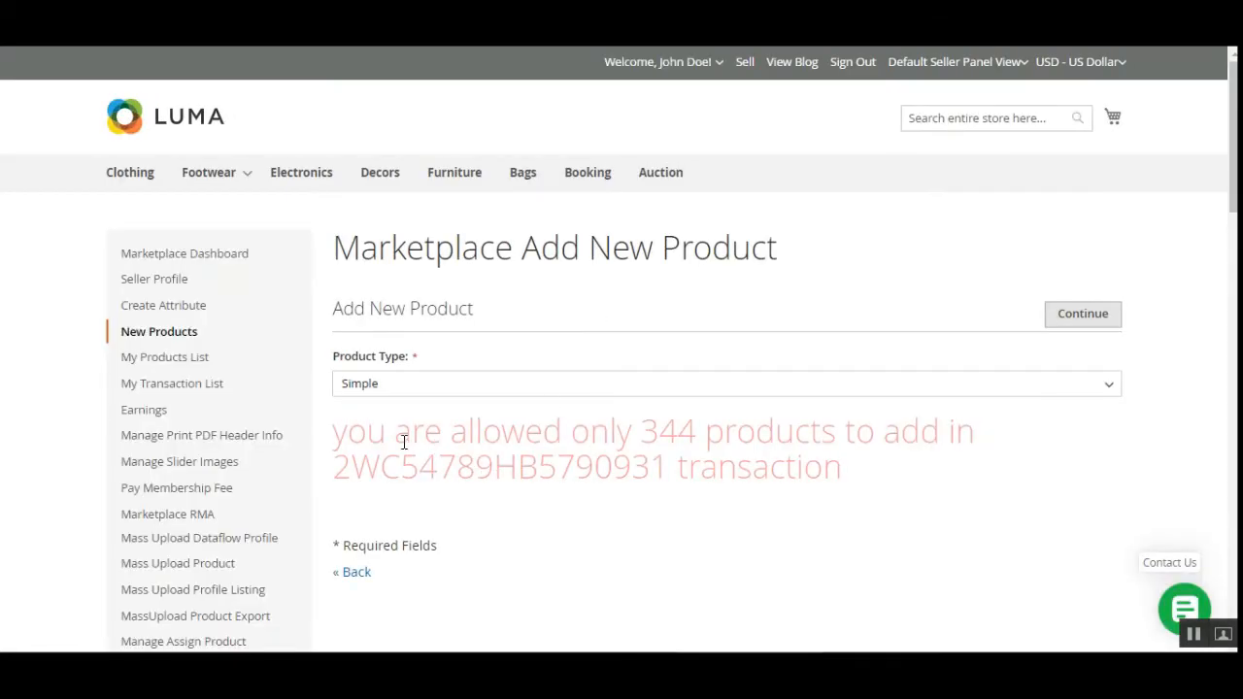
drag(352, 435, 903, 437)
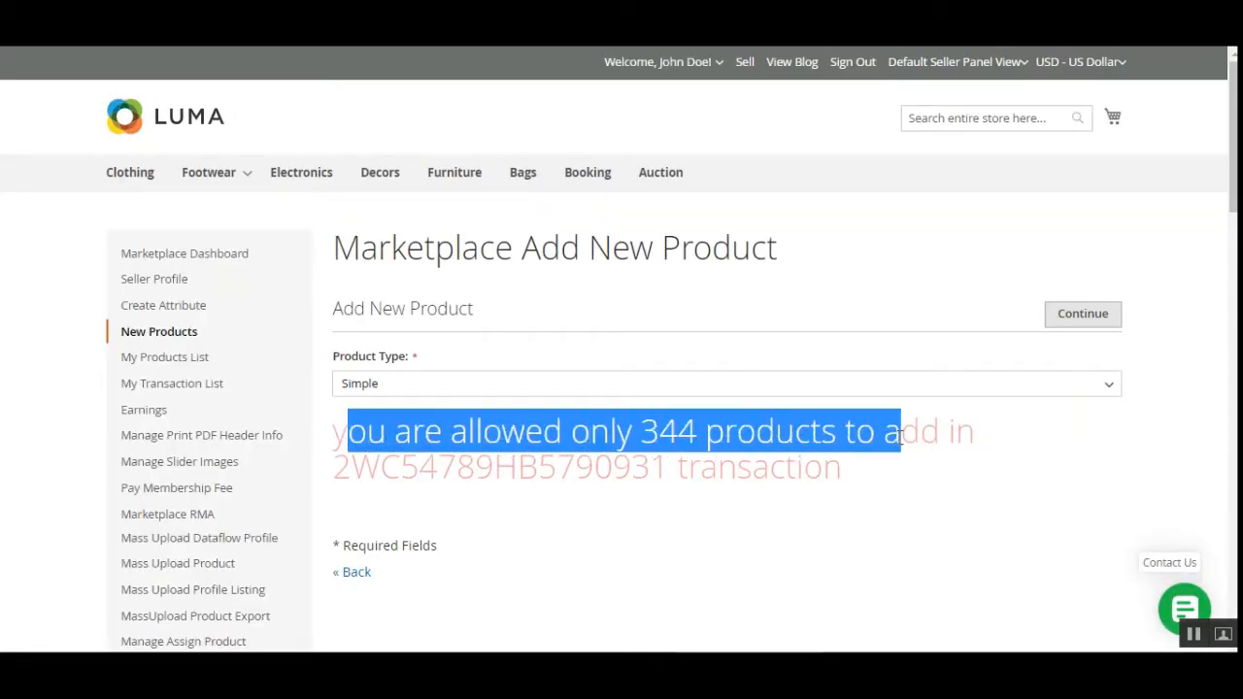
click(942, 437)
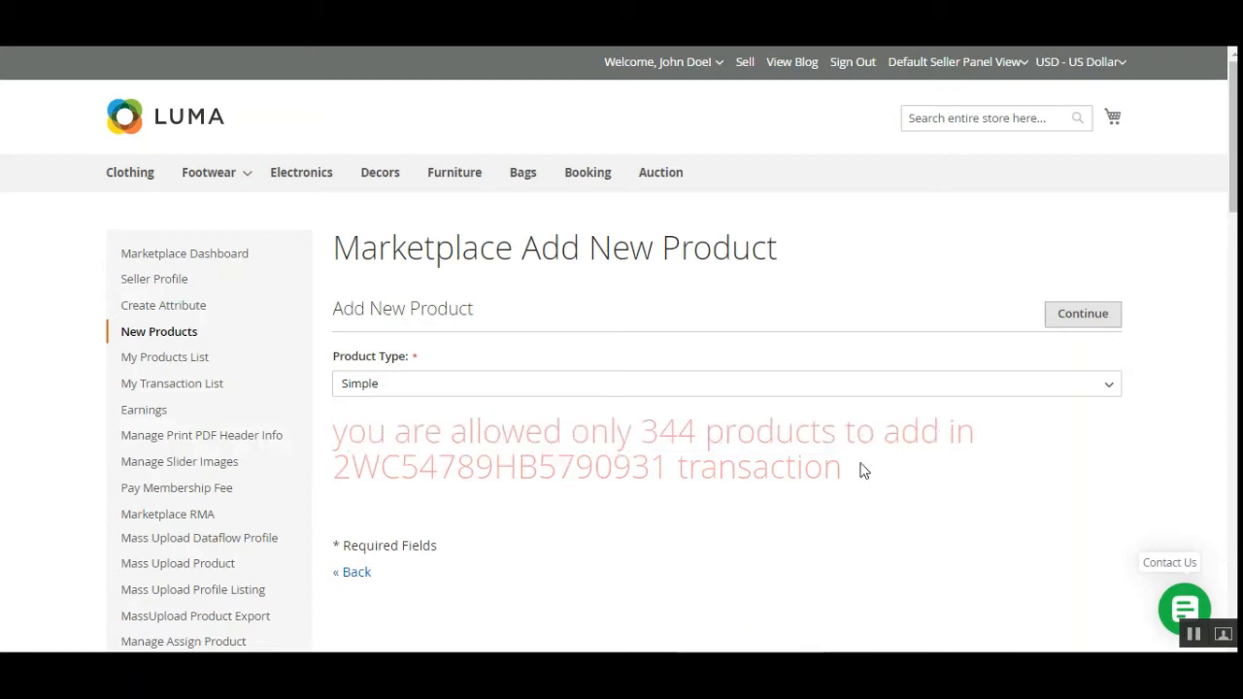
drag(340, 467, 673, 467)
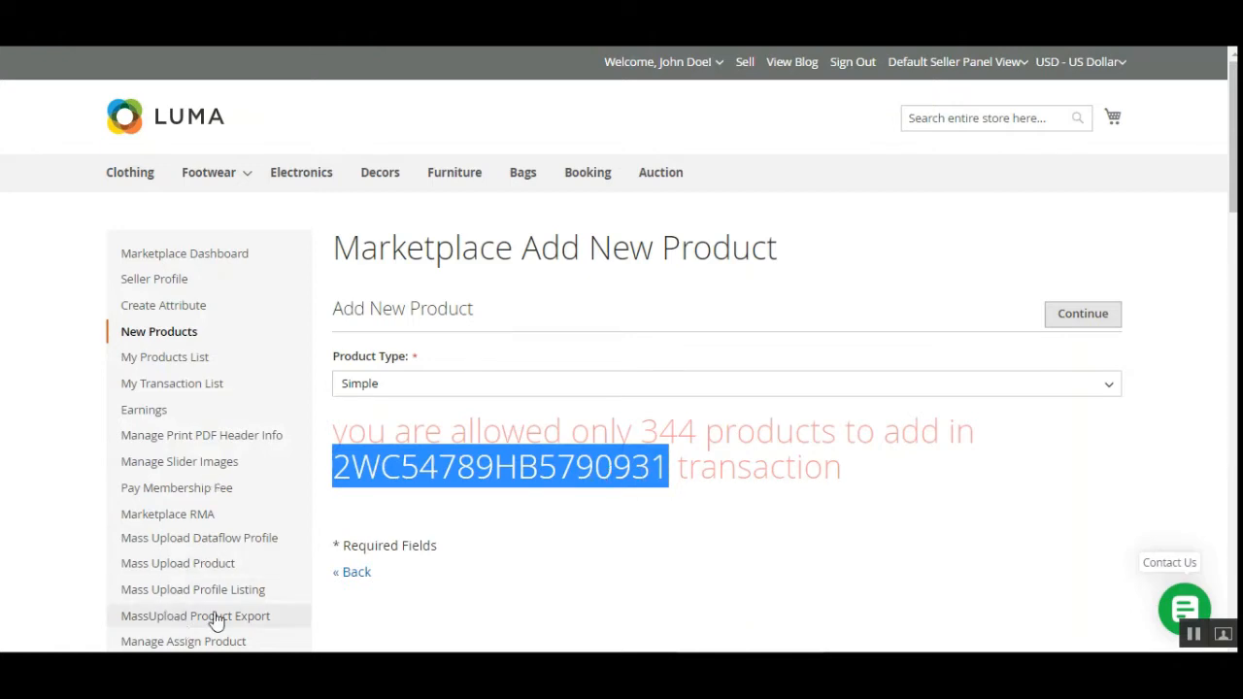
Scroll through the page and highlight the remaining allowance of 344 products.
scroll(217, 622, down, 2)
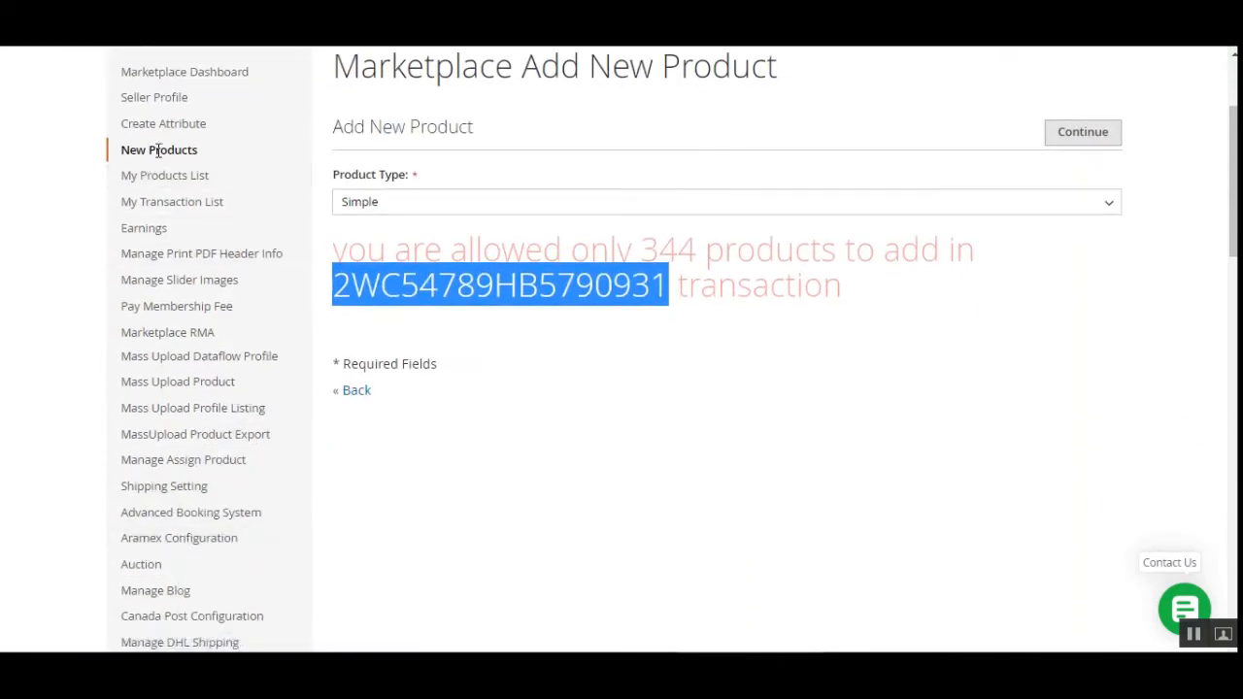
mouse_move(262, 567)
scroll(450, 550, down, 3)
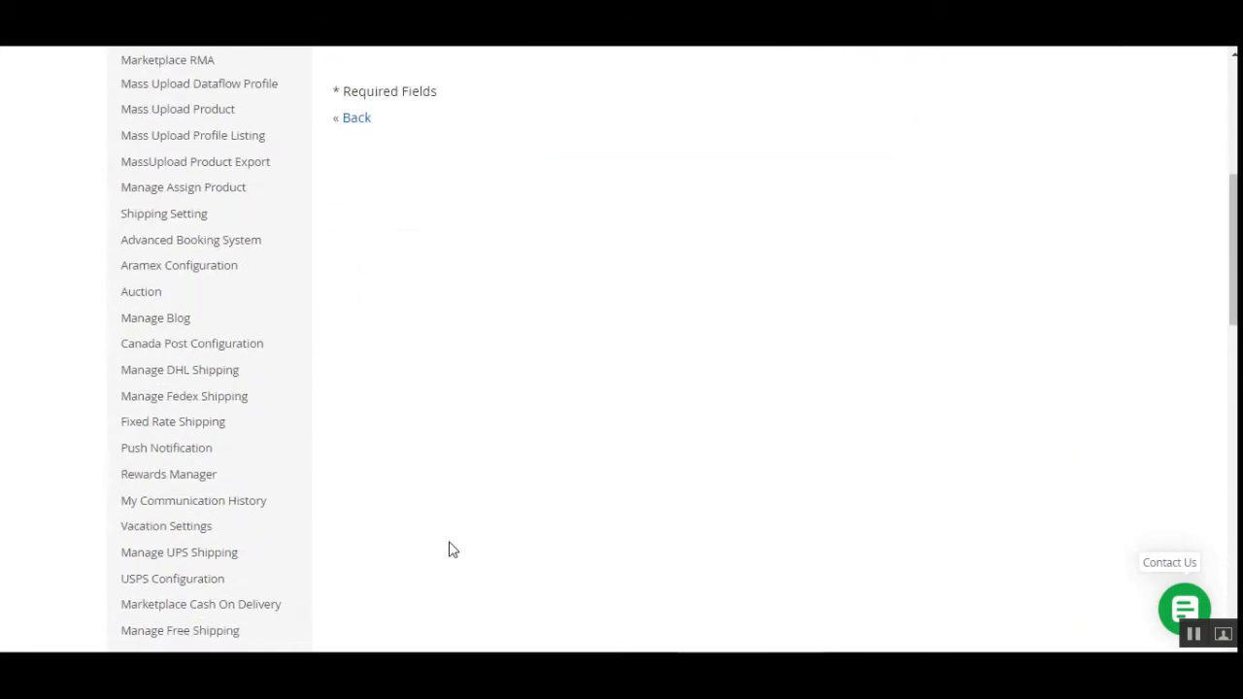
scroll(450, 550, up, 1)
scroll(442, 436, up, 1)
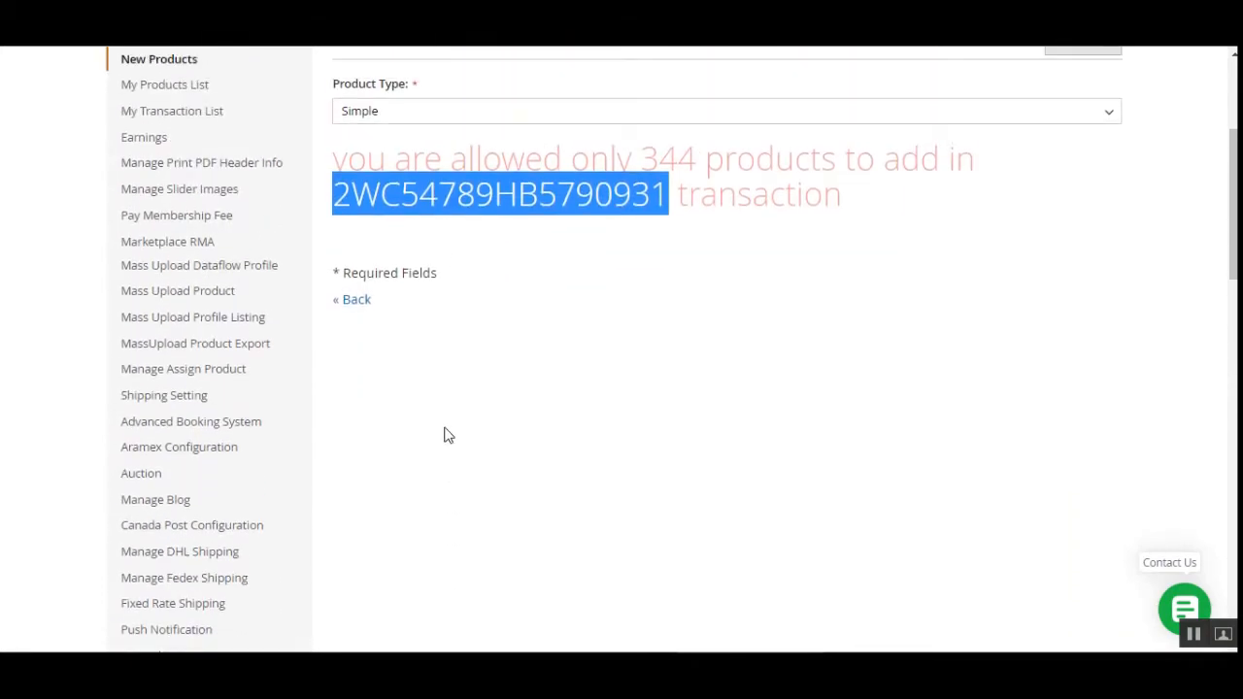
scroll(448, 435, down, 1)
scroll(449, 435, down, 3)
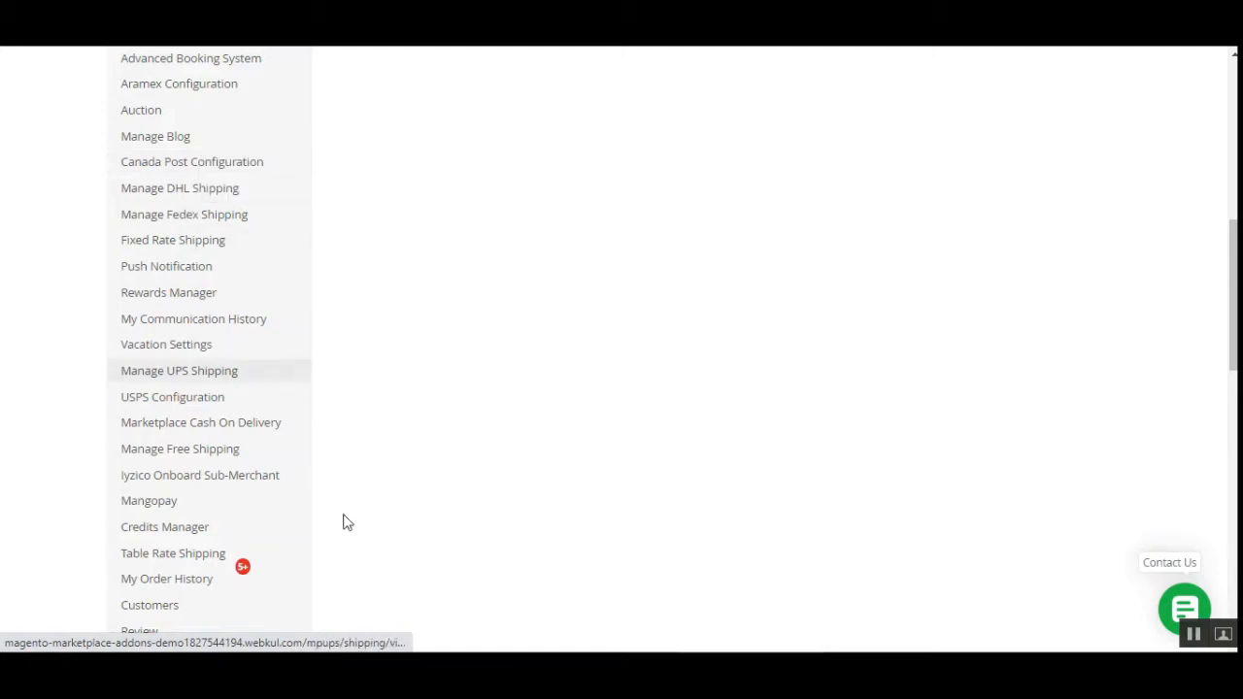
scroll(244, 175, up, 3)
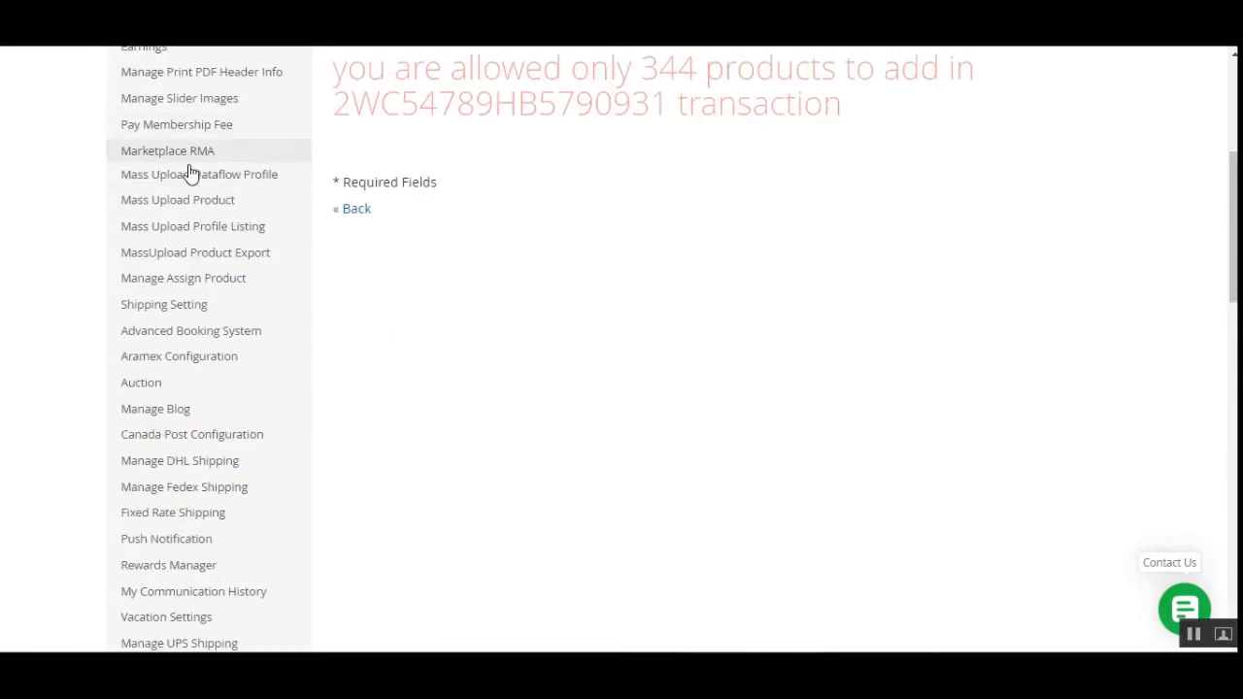
scroll(250, 258, up, 1)
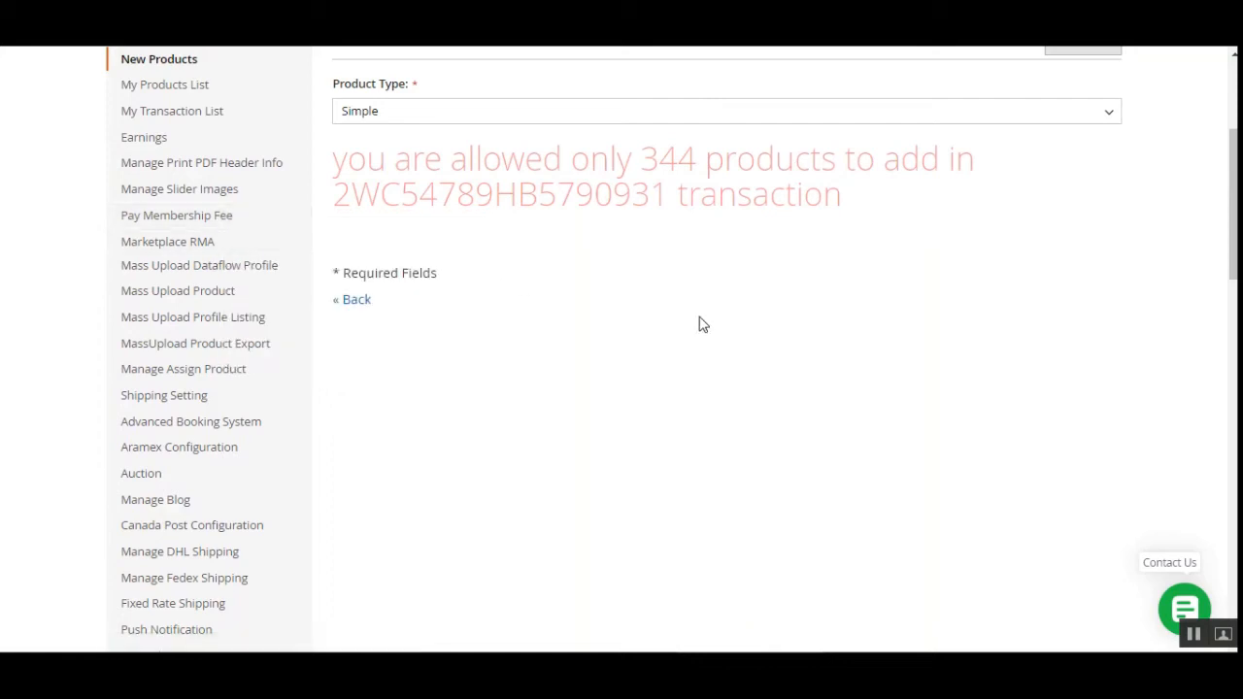
scroll(672, 341, up, 2)
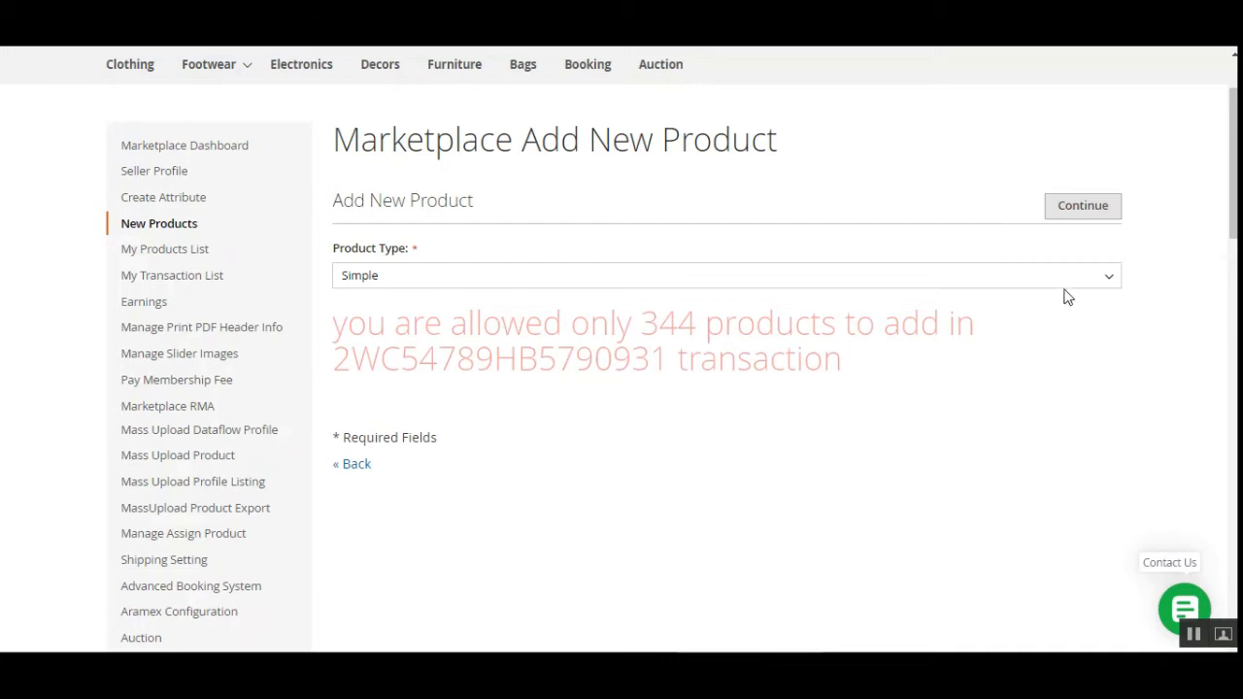
drag(642, 326, 697, 328)
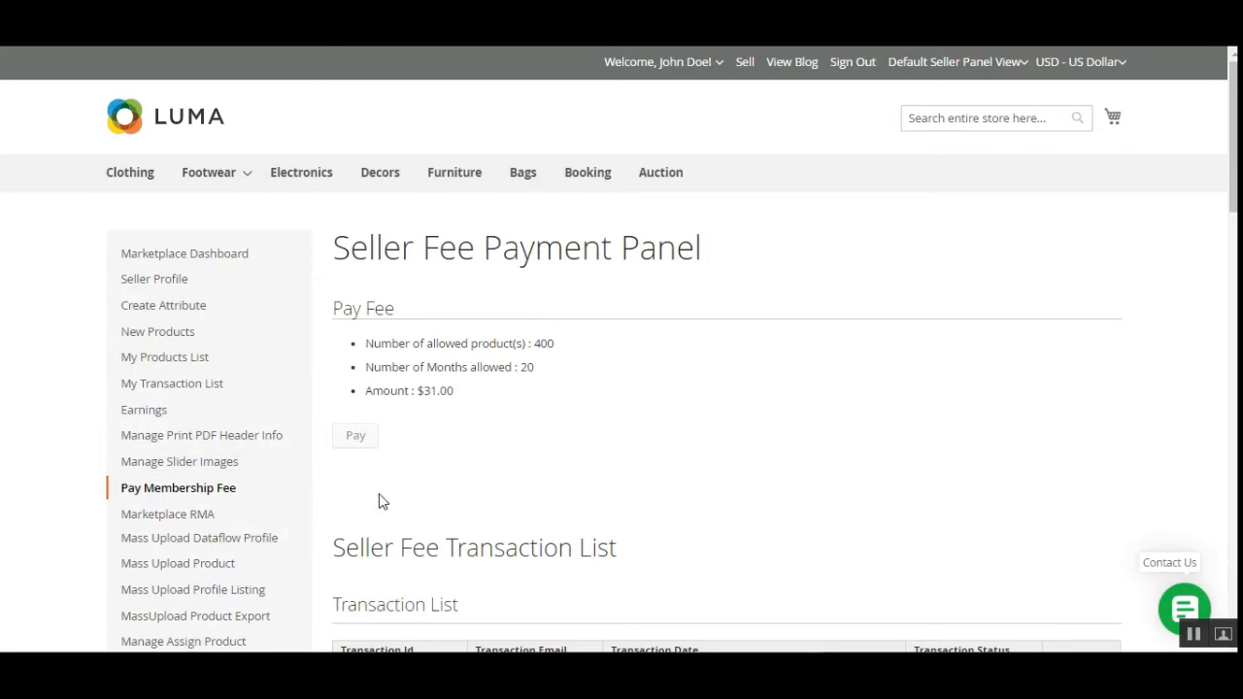
Check the paid transaction's ID and its added products count in the Seller Fee Transaction List.
scroll(534, 497, down, 2)
scroll(542, 500, down, 5)
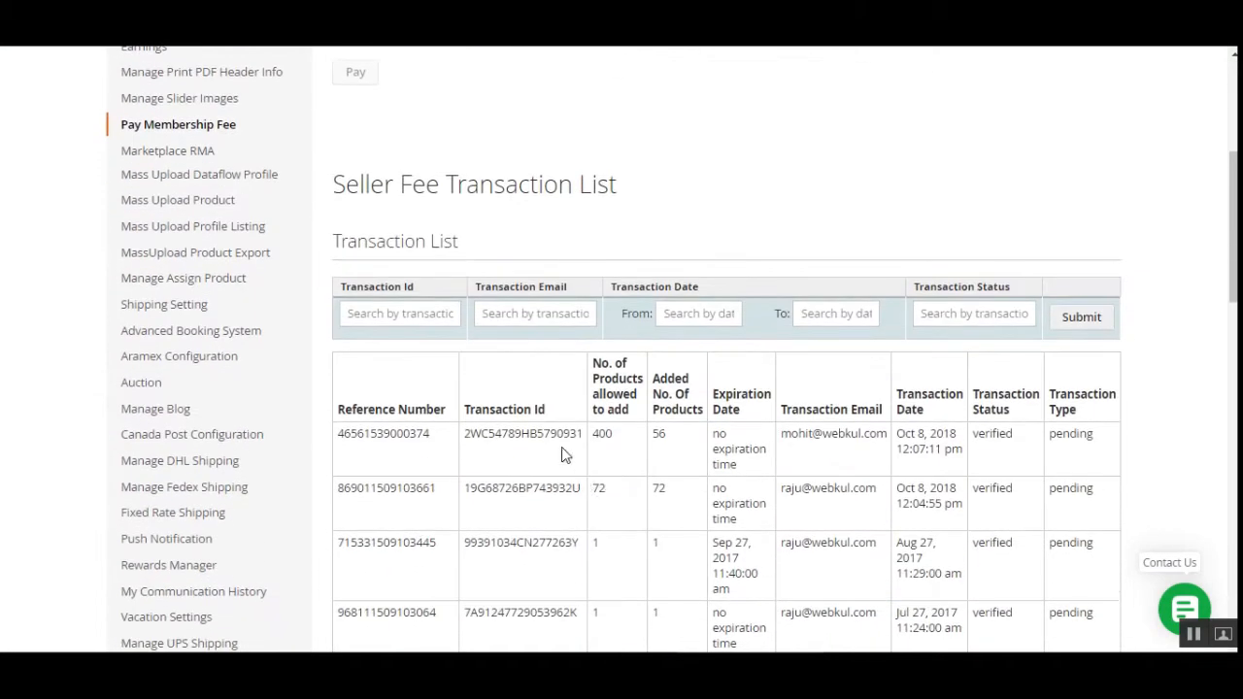
drag(552, 434, 586, 437)
scroll(321, 384, up, 5)
scroll(660, 488, down, 3)
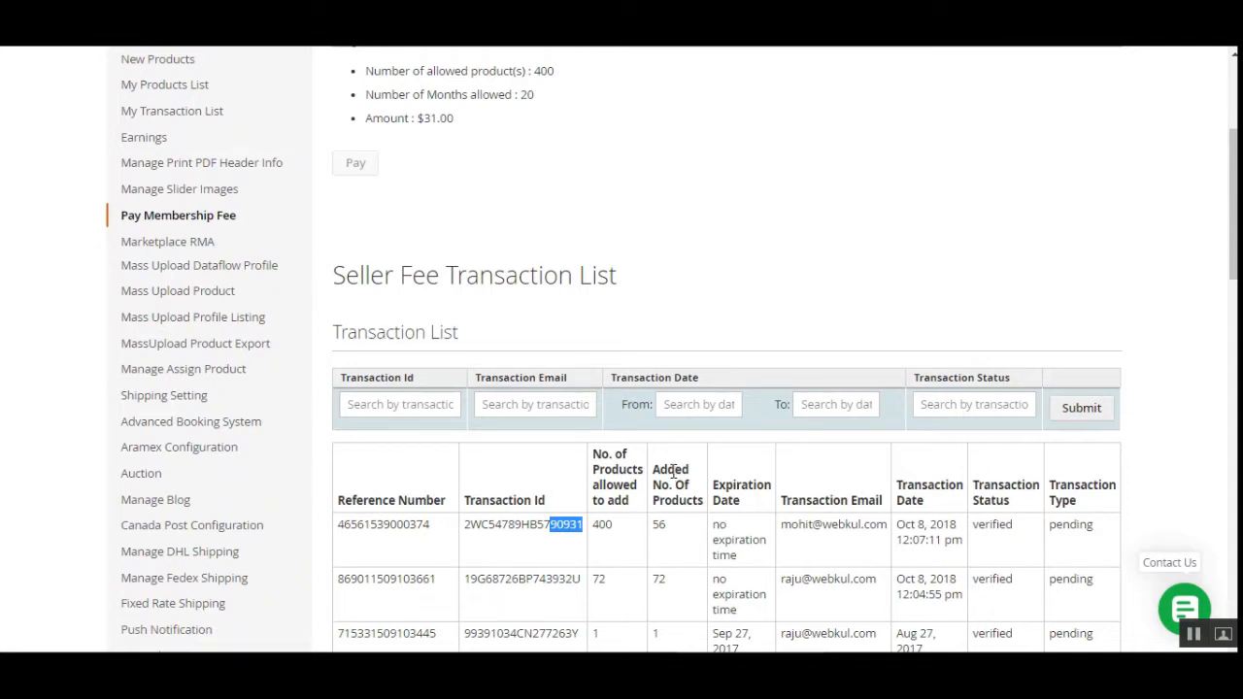
drag(672, 471, 707, 521)
click(696, 521)
Scroll back up and highlight the 400 allowed products figure.
scroll(728, 552, up, 3)
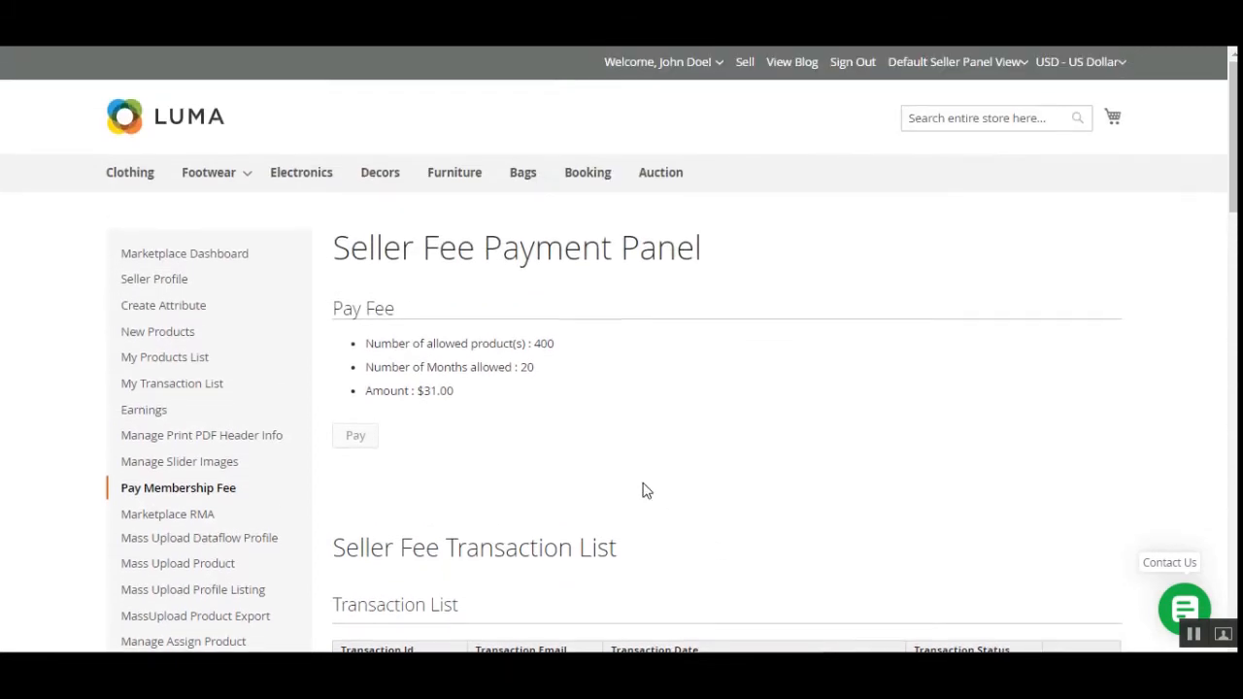
scroll(856, 569, down, 3)
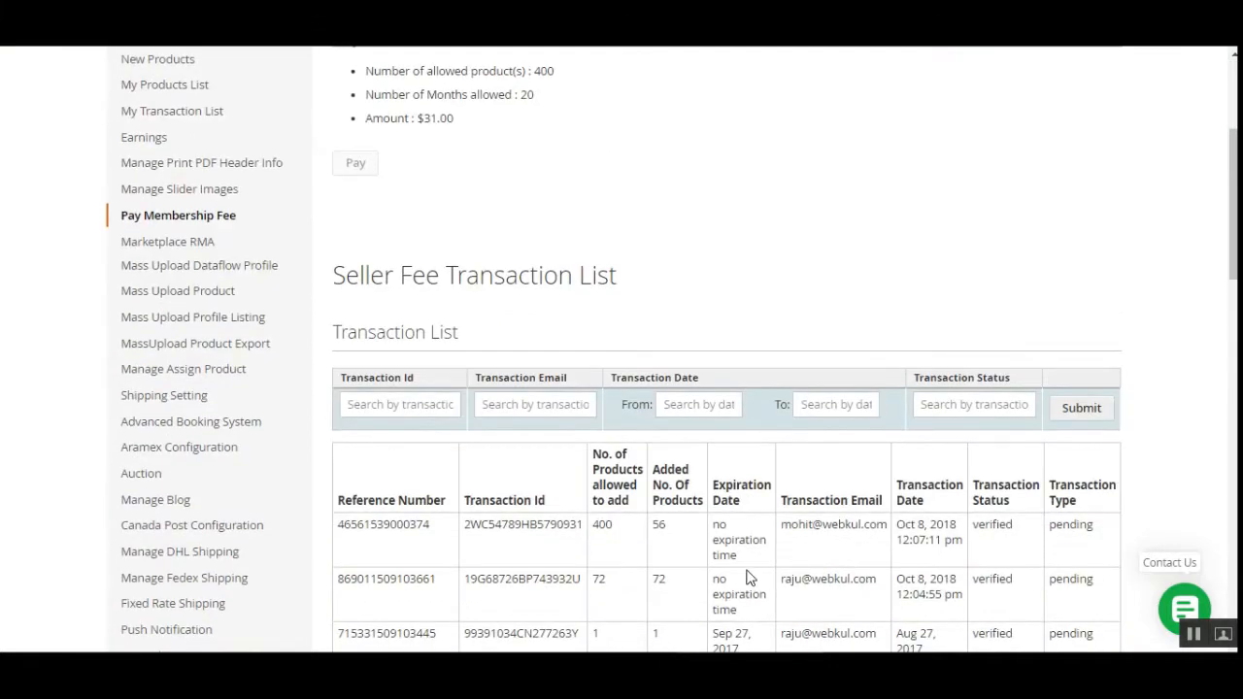
scroll(693, 540, up, 3)
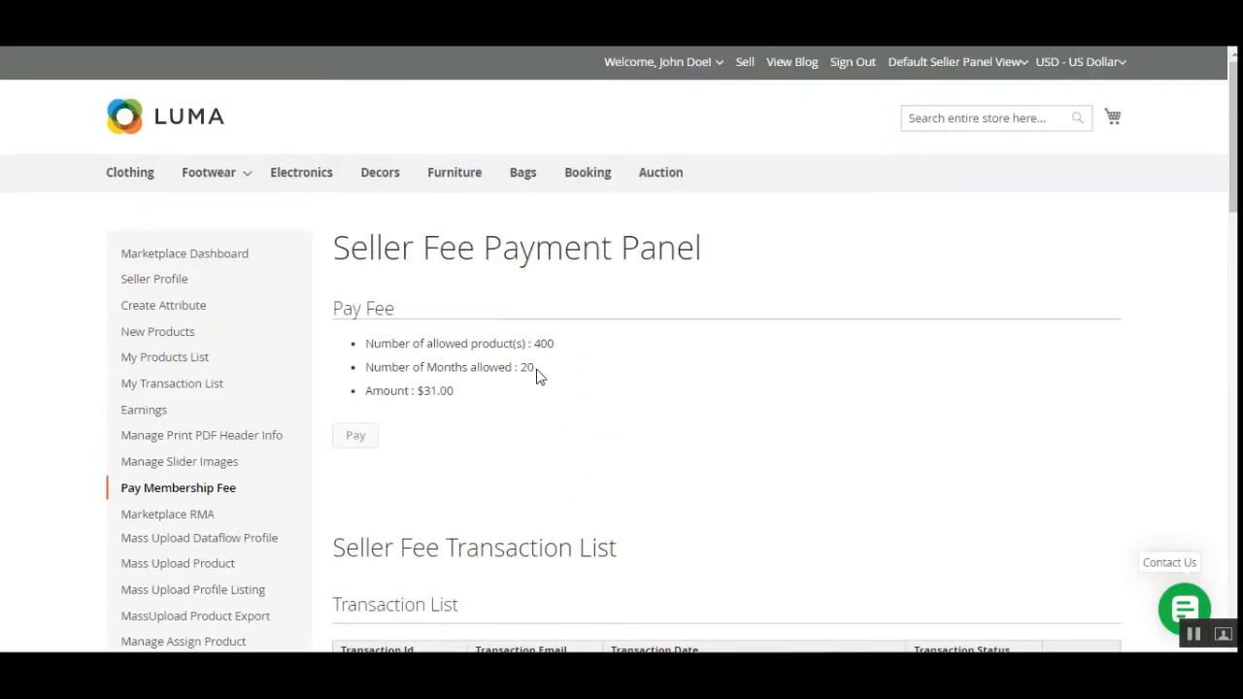
drag(427, 346, 550, 345)
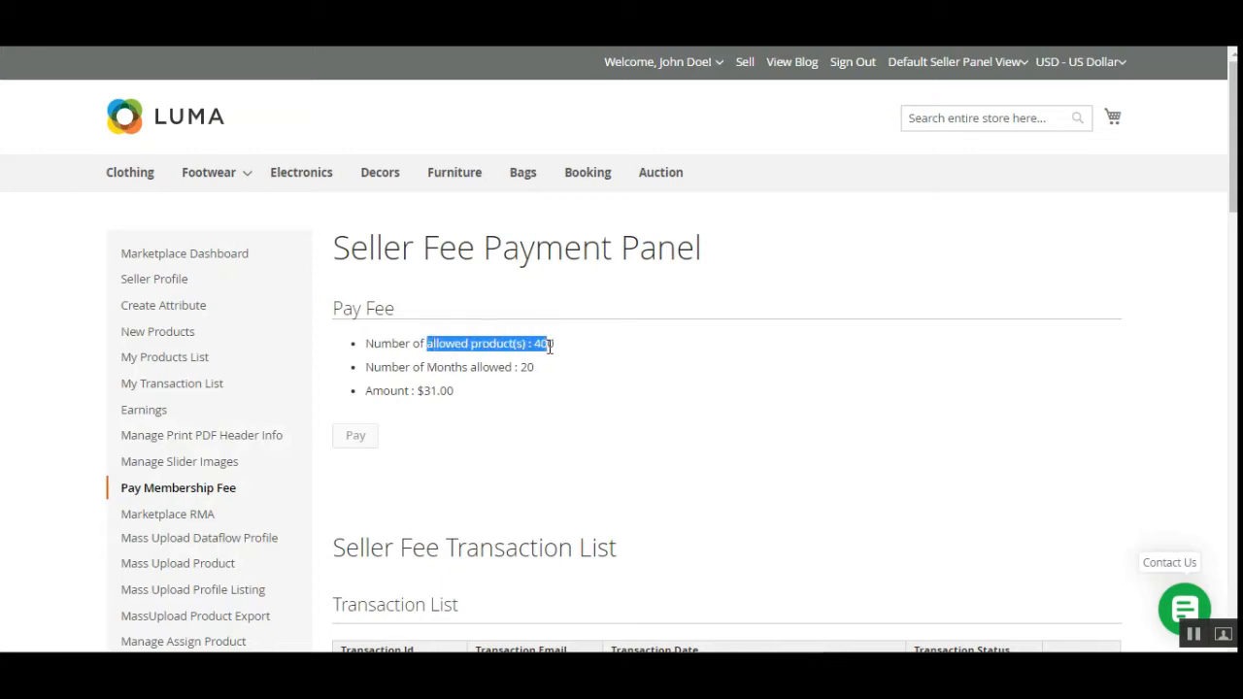
click(511, 362)
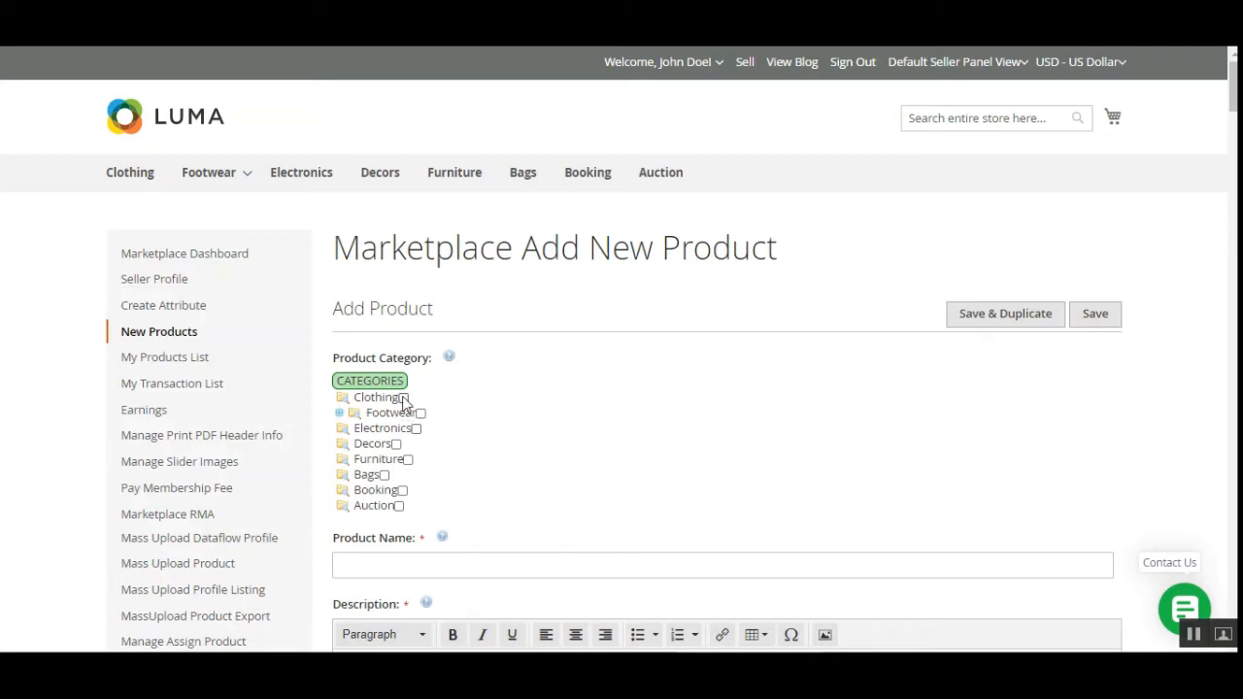
Put the new product in the Clothing category and name it 'Test l'.
click(403, 398)
click(394, 565)
scroll(503, 346, down, 3)
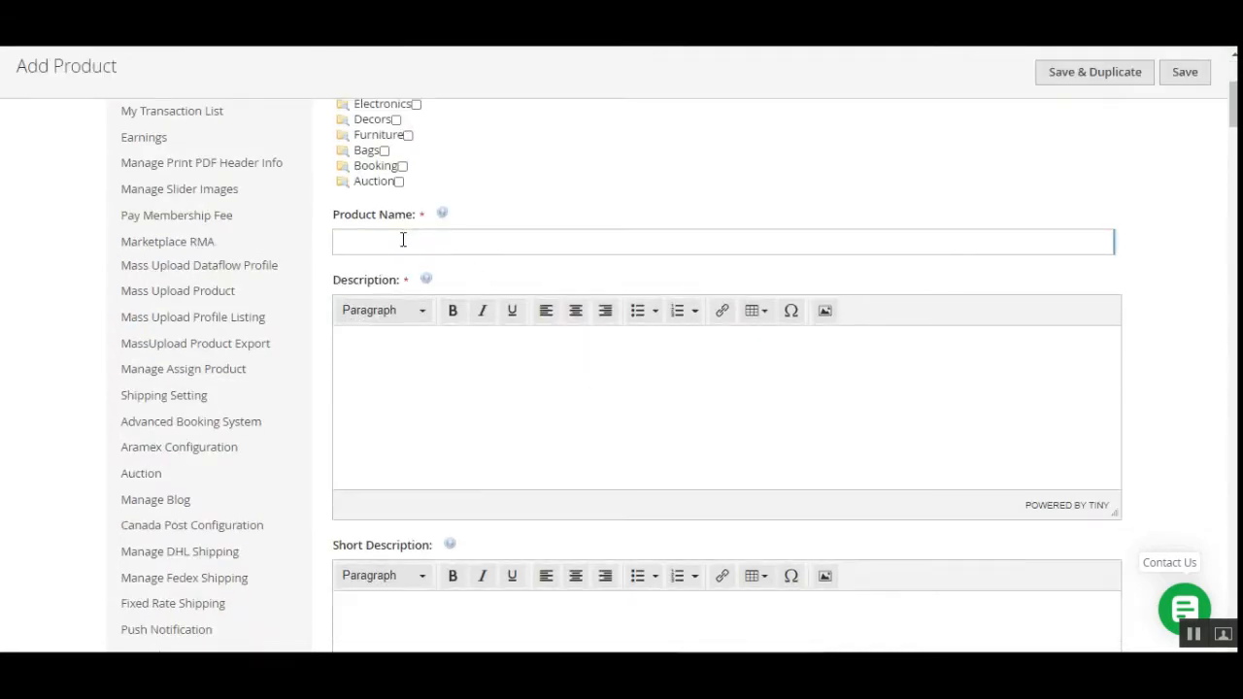
text(Test)
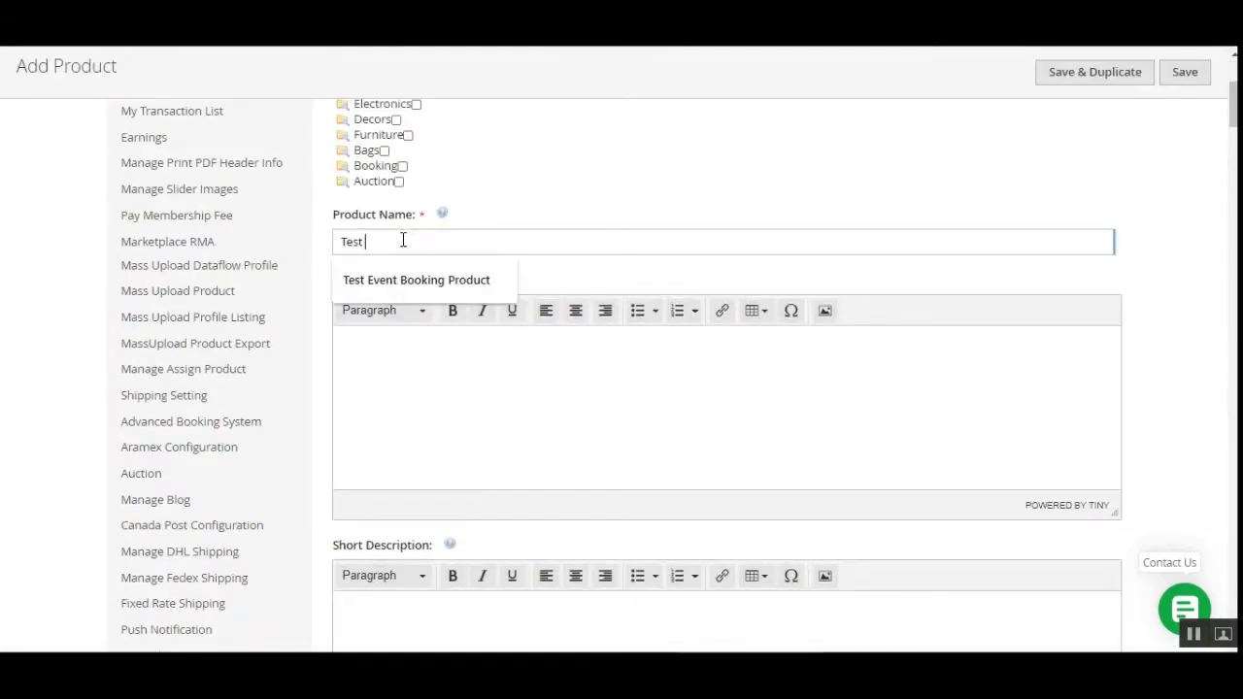
text( l)
key(ctrl+a)
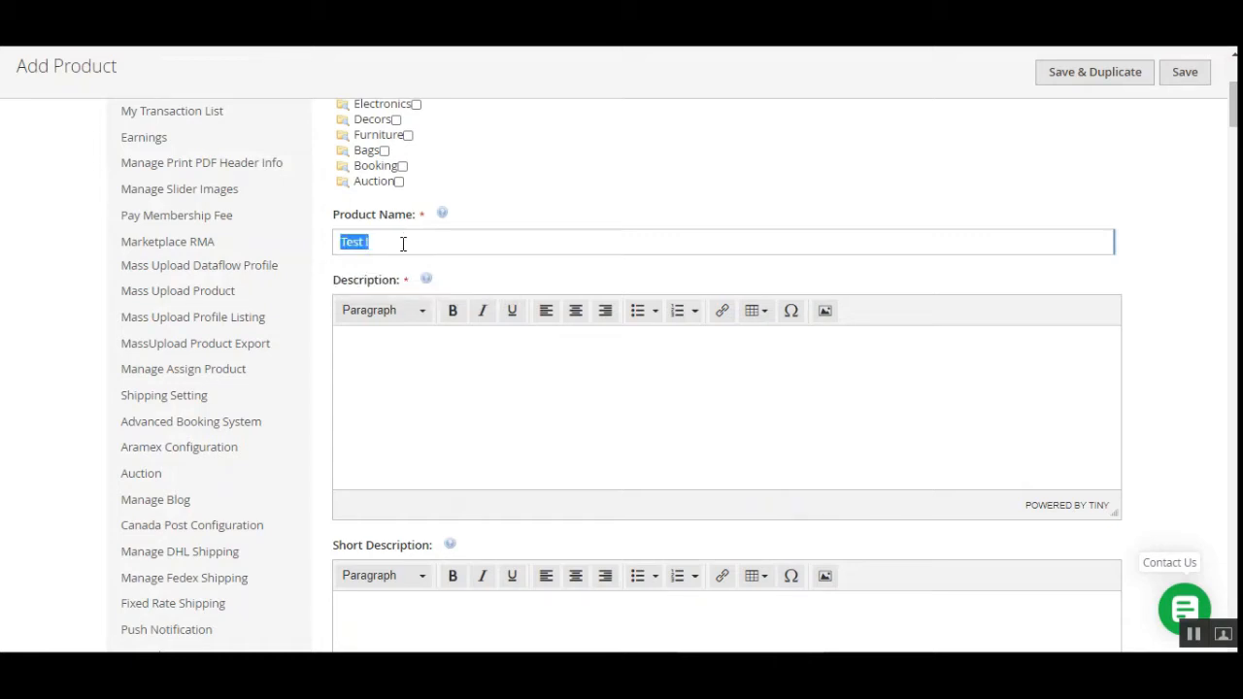
Enter short description 'Test !', SKU 123 and price 321.
click(413, 367)
scroll(437, 389, down, 3)
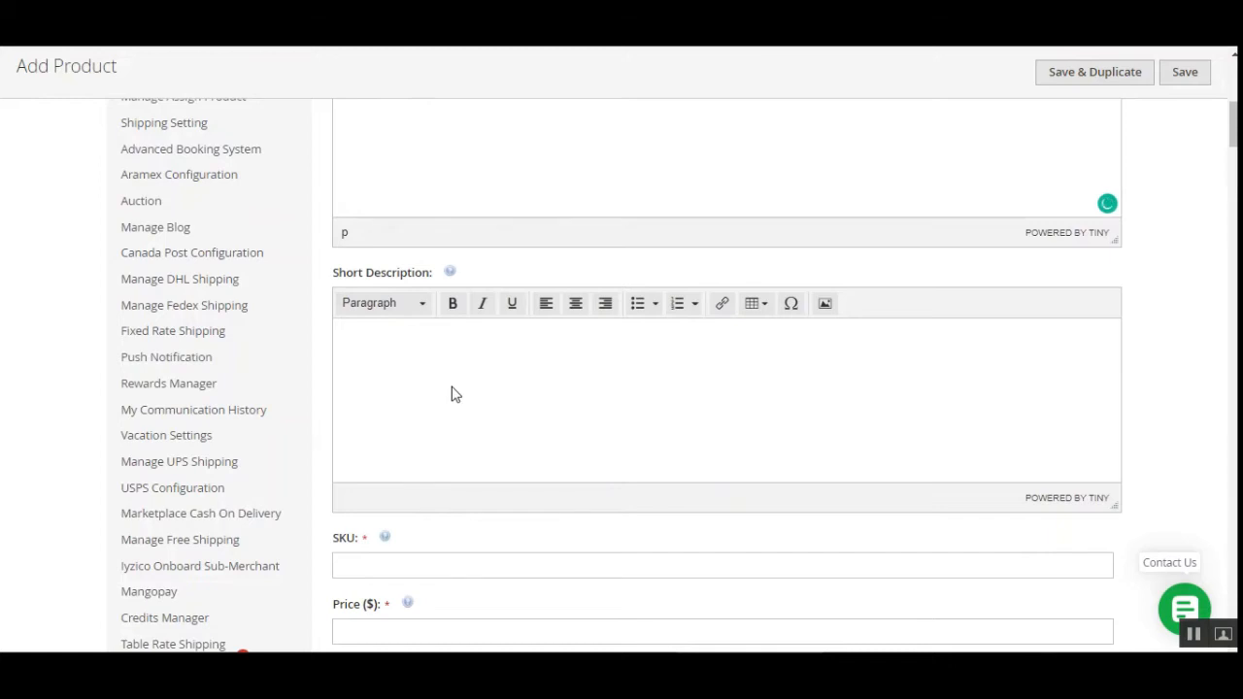
scroll(456, 393, up, 4)
scroll(457, 395, down, 6)
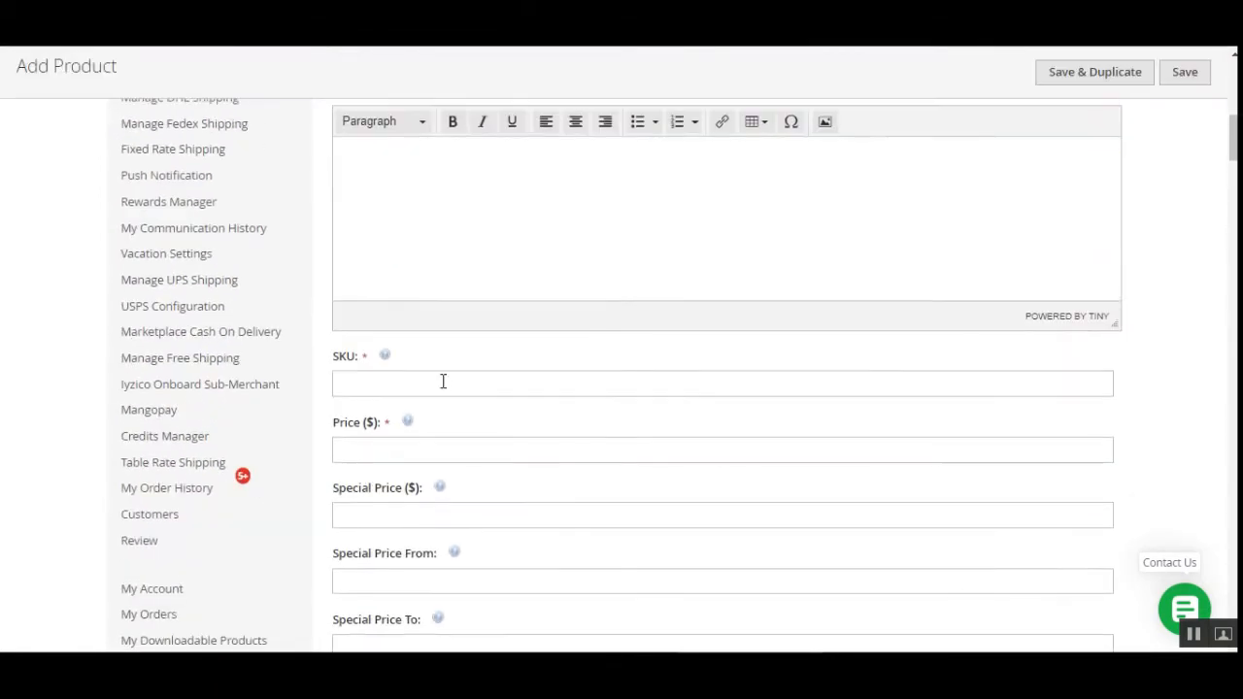
click(385, 227)
text(Test !)
click(399, 386)
text(123)
click(392, 440)
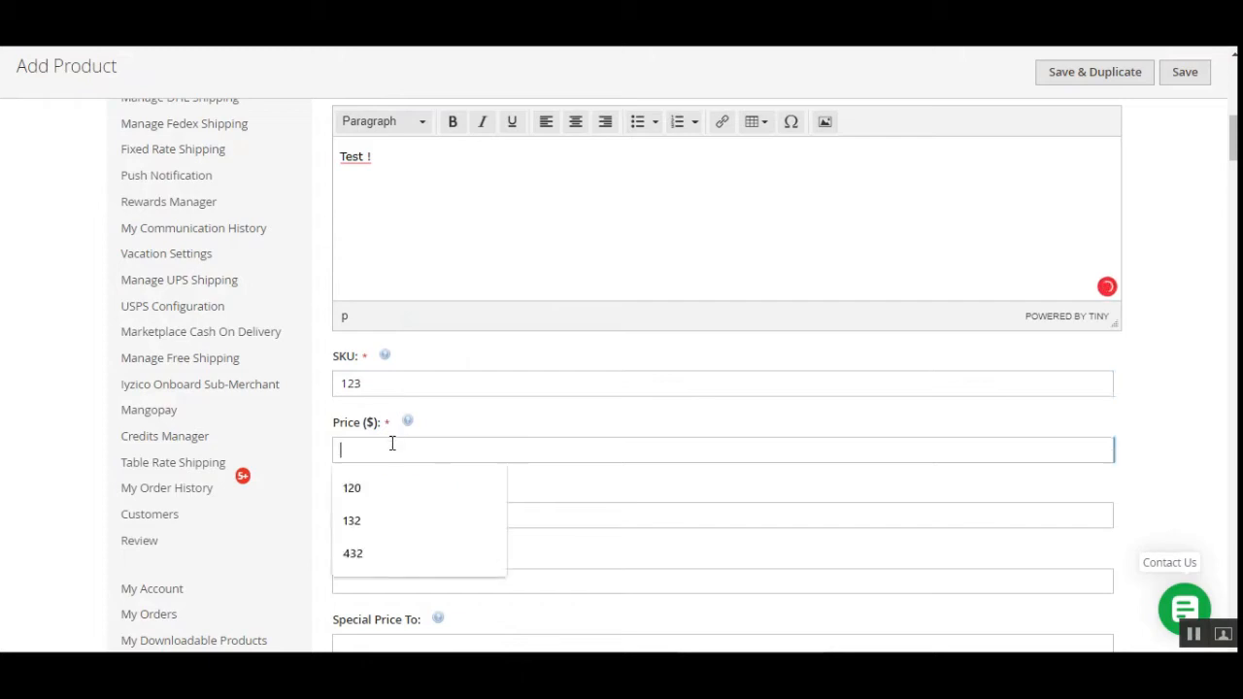
text(321)
Set stock to 123, visibility to Catalog, Search, and weight to 1.
scroll(452, 496, down, 3)
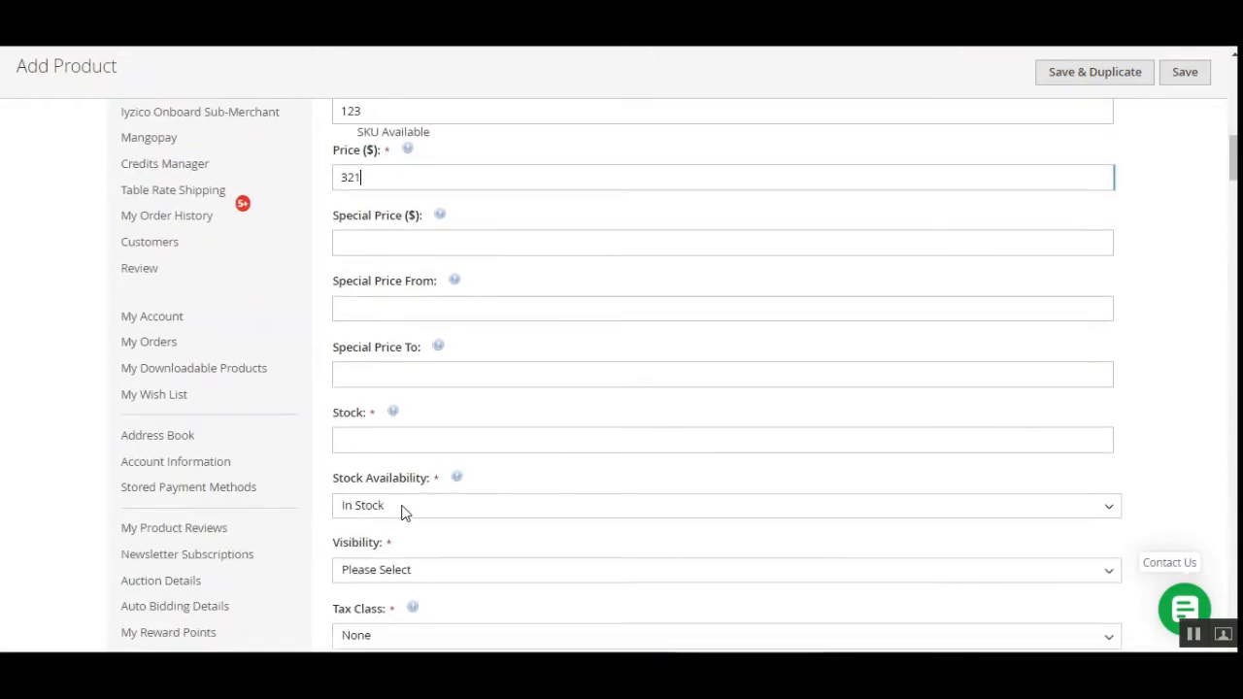
click(389, 442)
text(123)
scroll(442, 500, down, 3)
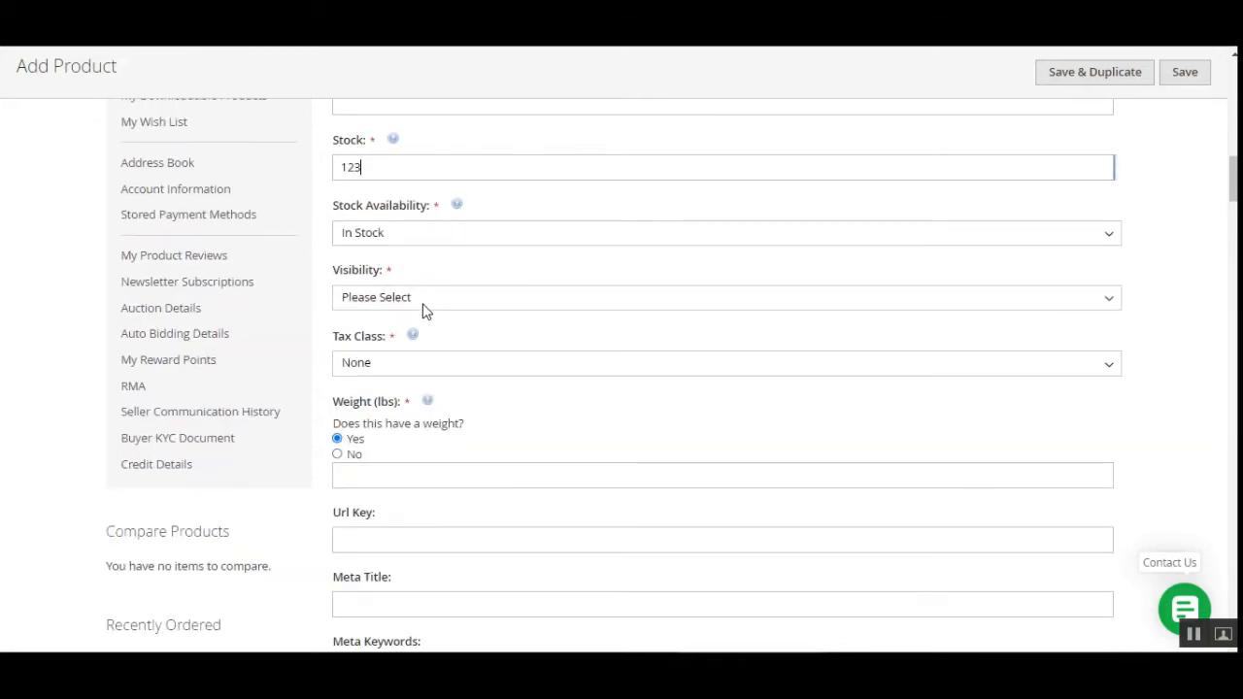
click(423, 303)
click(415, 391)
click(394, 465)
text(1)
Fill the URL key, meta title, meta keywords and meta description with 'Test !'.
scroll(427, 456, down, 2)
click(406, 357)
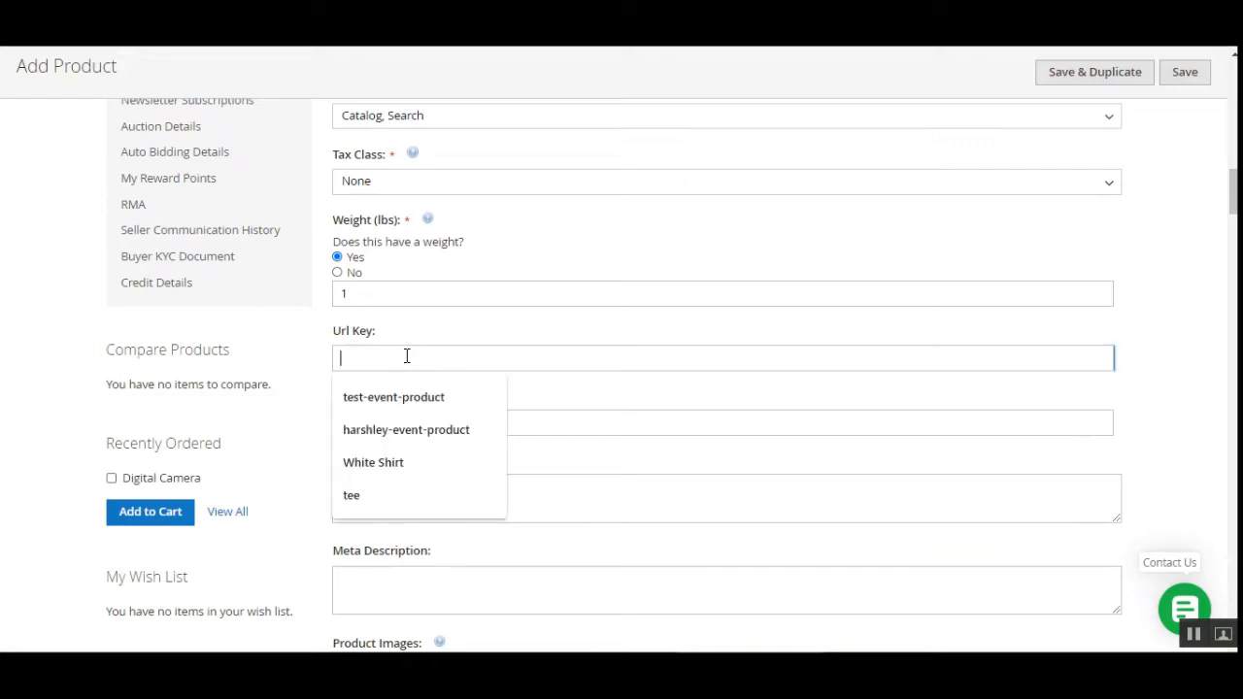
text(Test !)
click(408, 424)
text(Test !)
click(391, 501)
text(Test !)
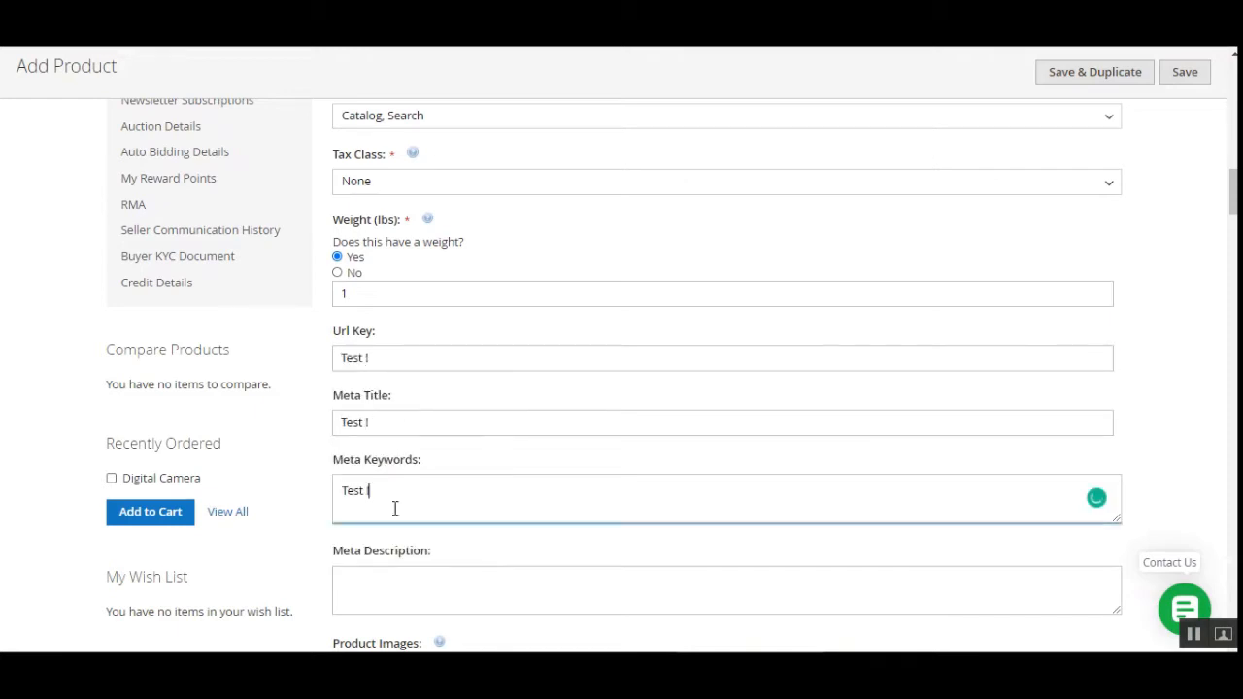
click(397, 577)
text(Test !)
Upload 1.jpg as the product image.
scroll(447, 524, down, 4)
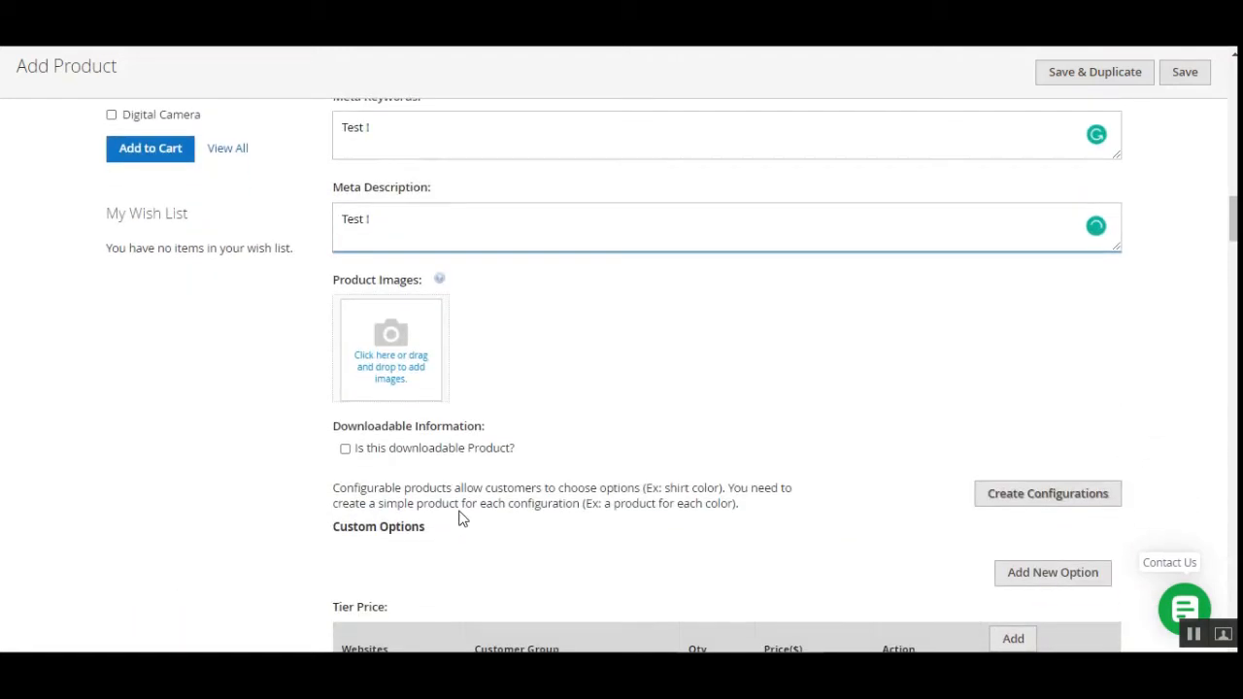
click(409, 378)
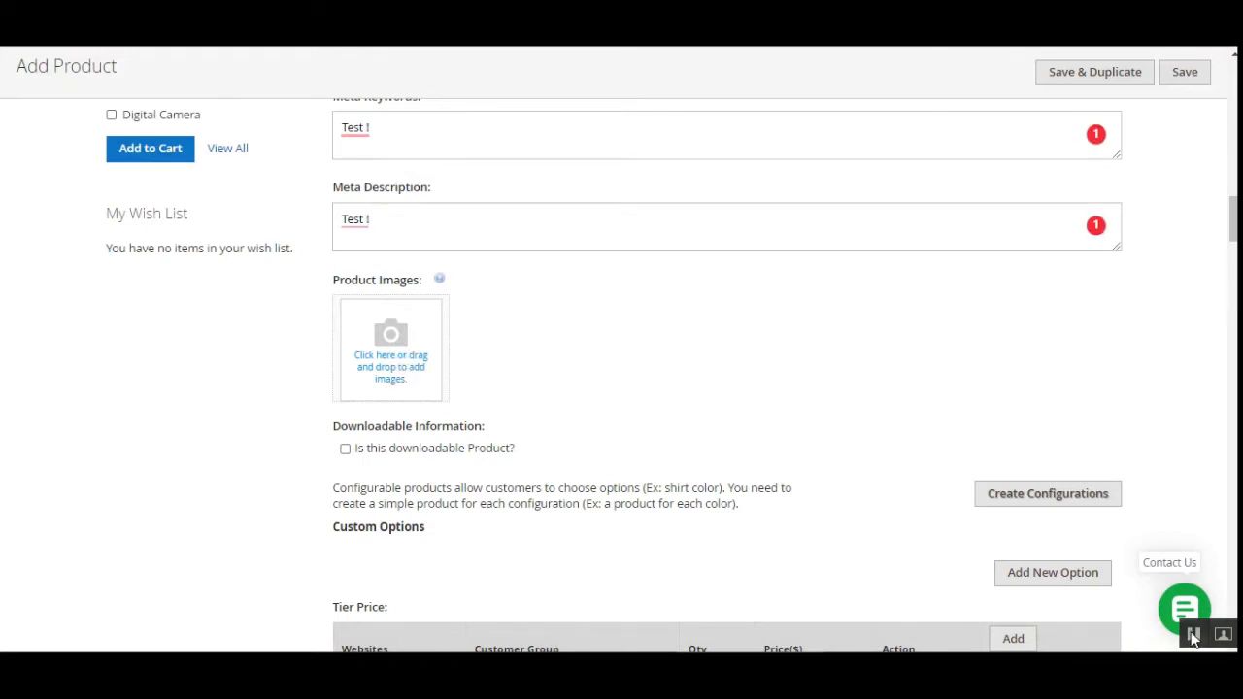
double_click(399, 216)
scroll(1224, 233, up, 6)
scroll(1032, 357, up, 10)
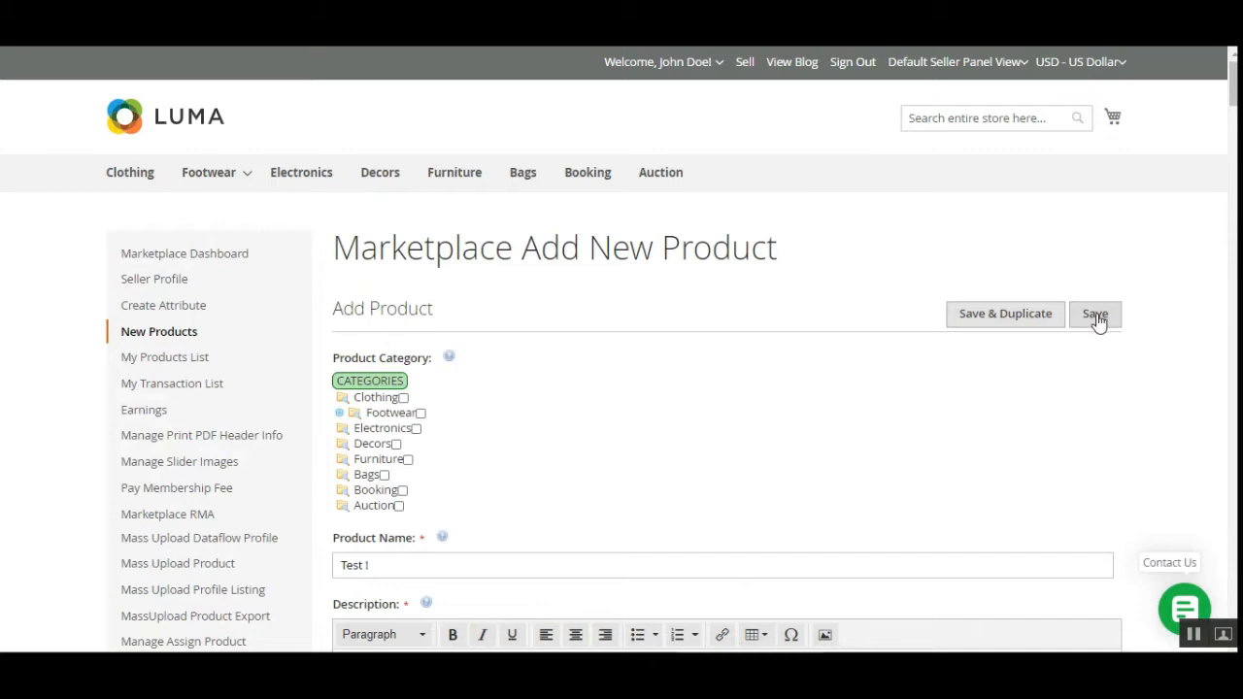
Save the 'Test !' product and confirm the remaining allowance dropped to 343 products.
click(1100, 318)
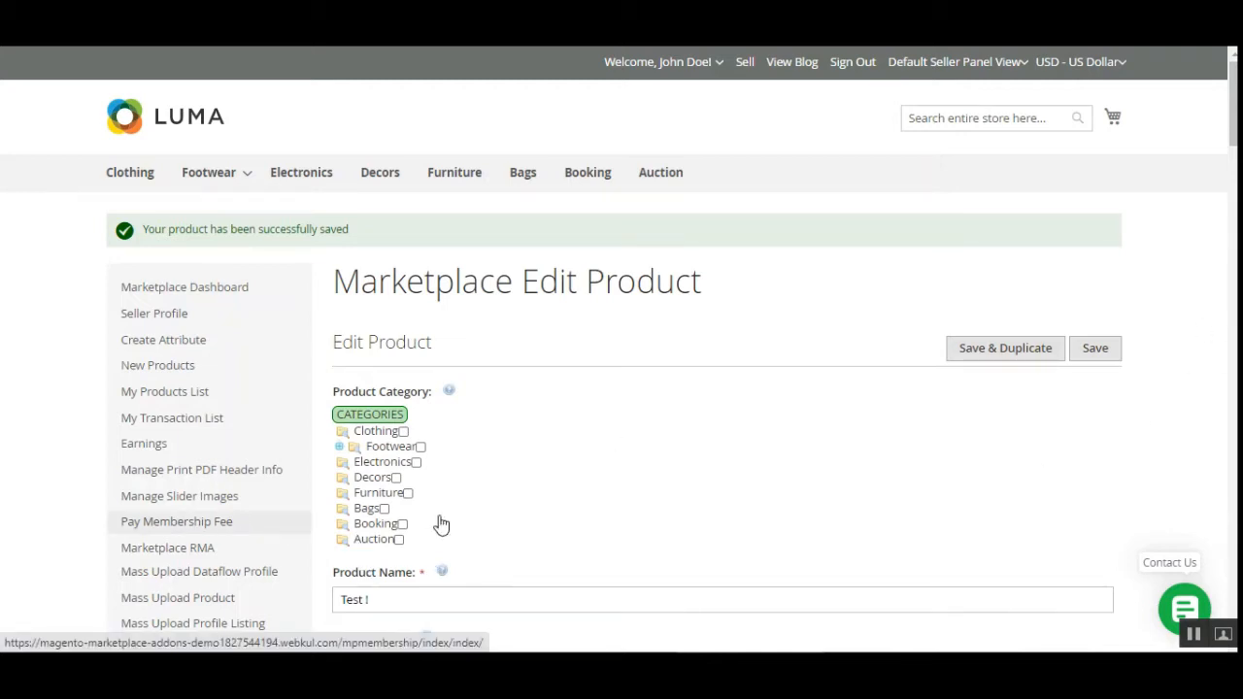
drag(1233, 136, 1234, 141)
scroll(361, 385, down, 3)
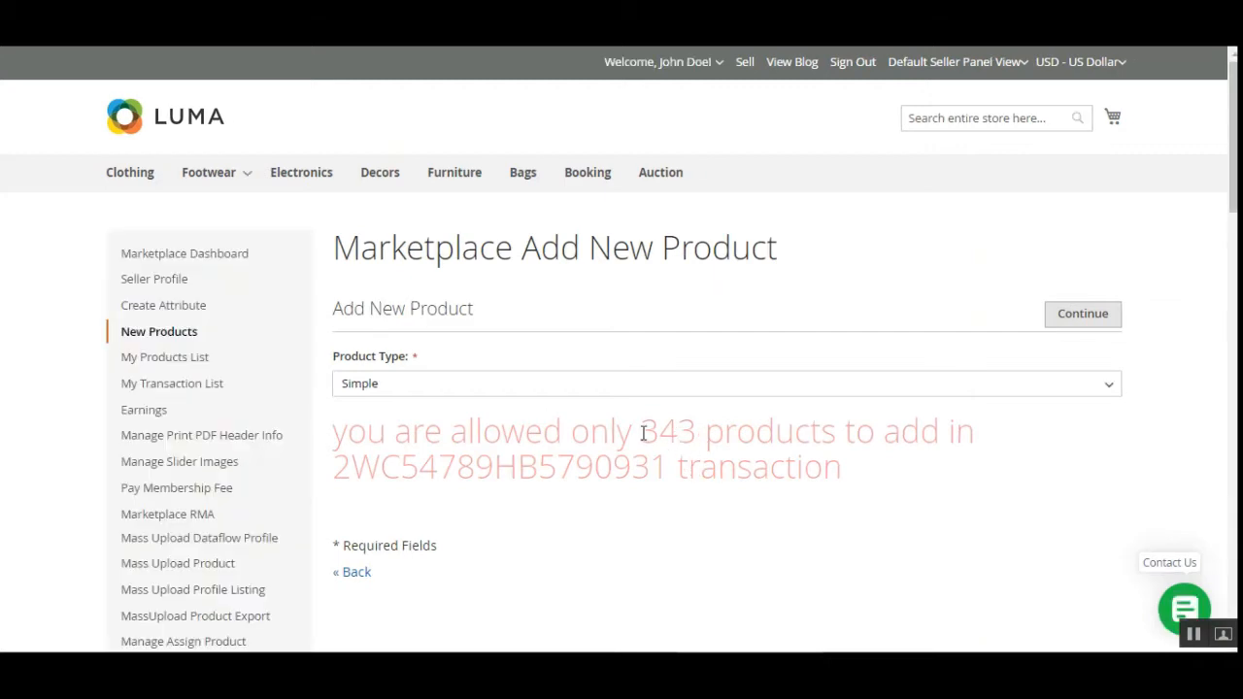
drag(641, 433, 694, 436)
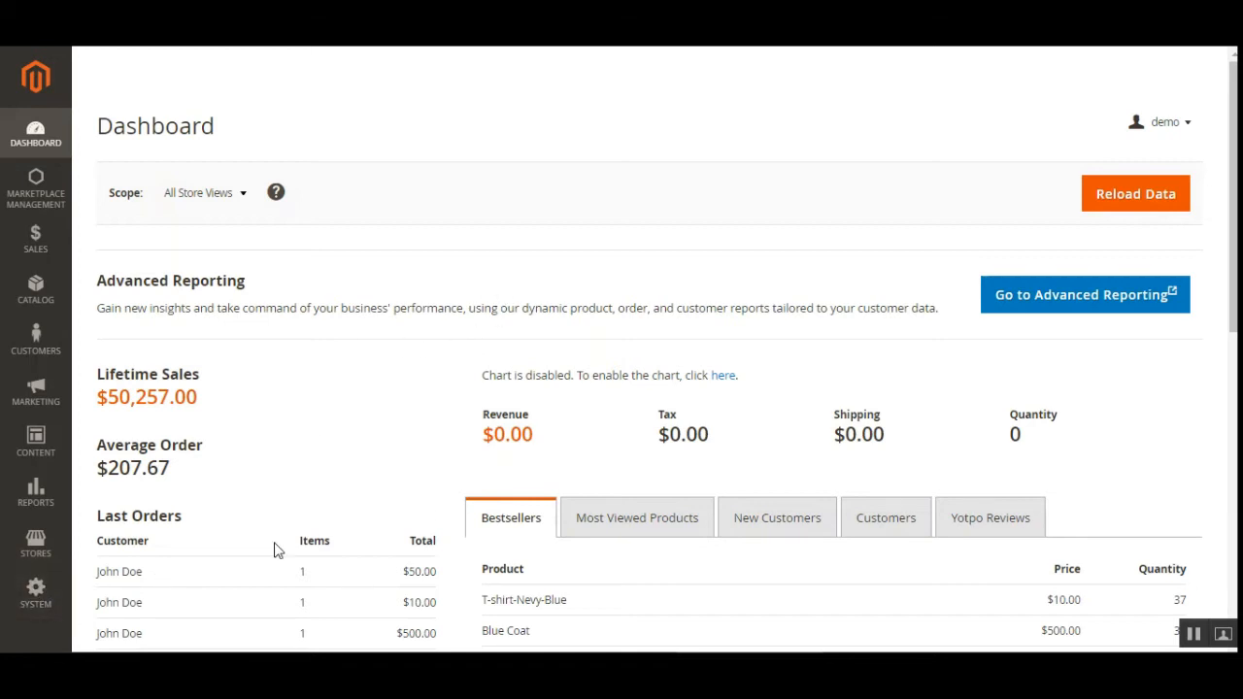
Sign back in to the admin and open Stores > Configuration.
click(37, 551)
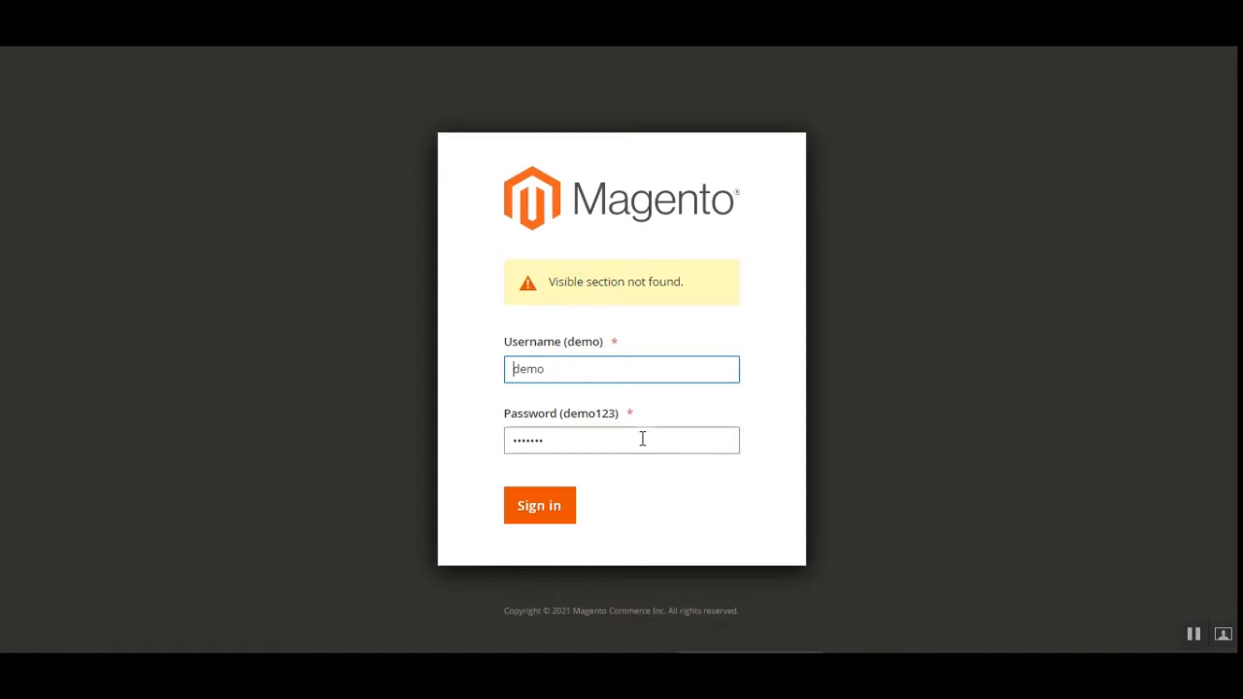
click(541, 508)
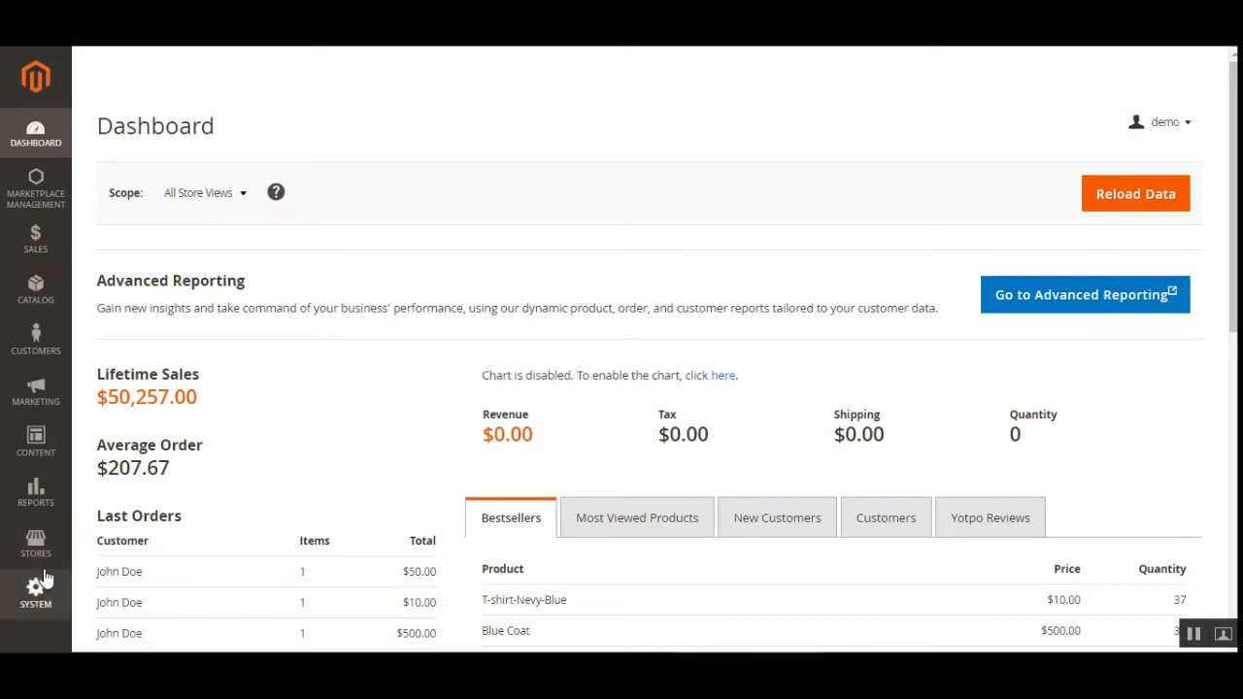
click(41, 552)
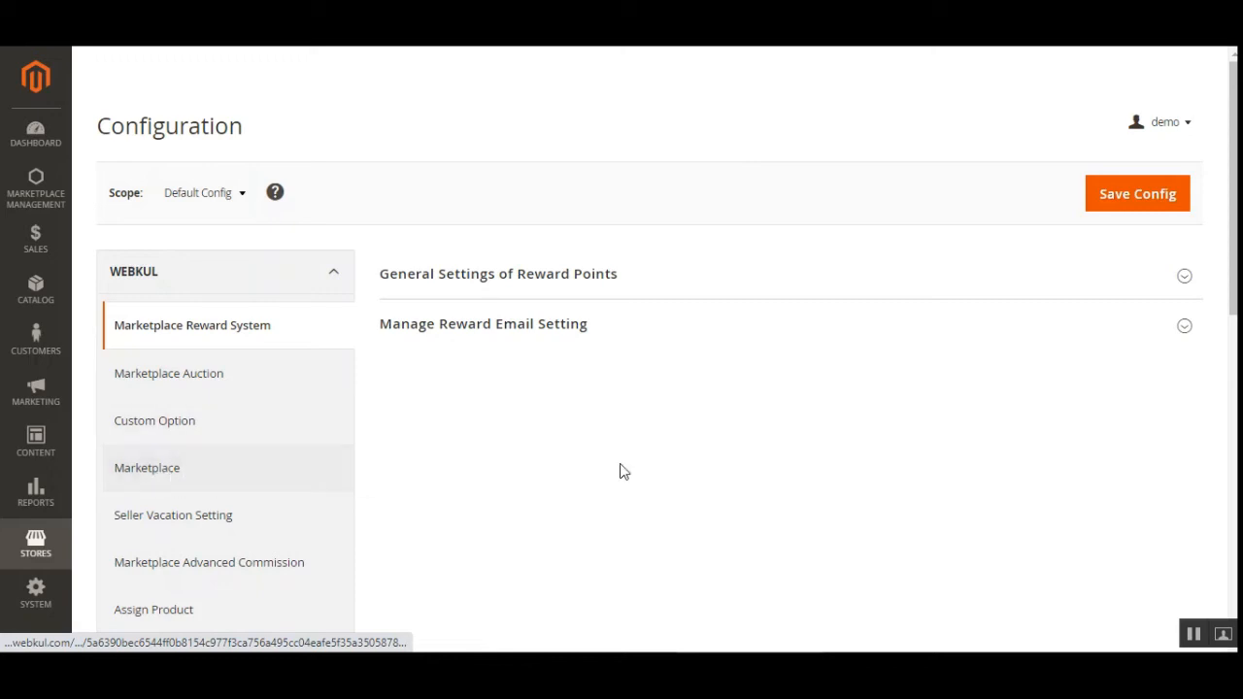
scroll(263, 474, down, 3)
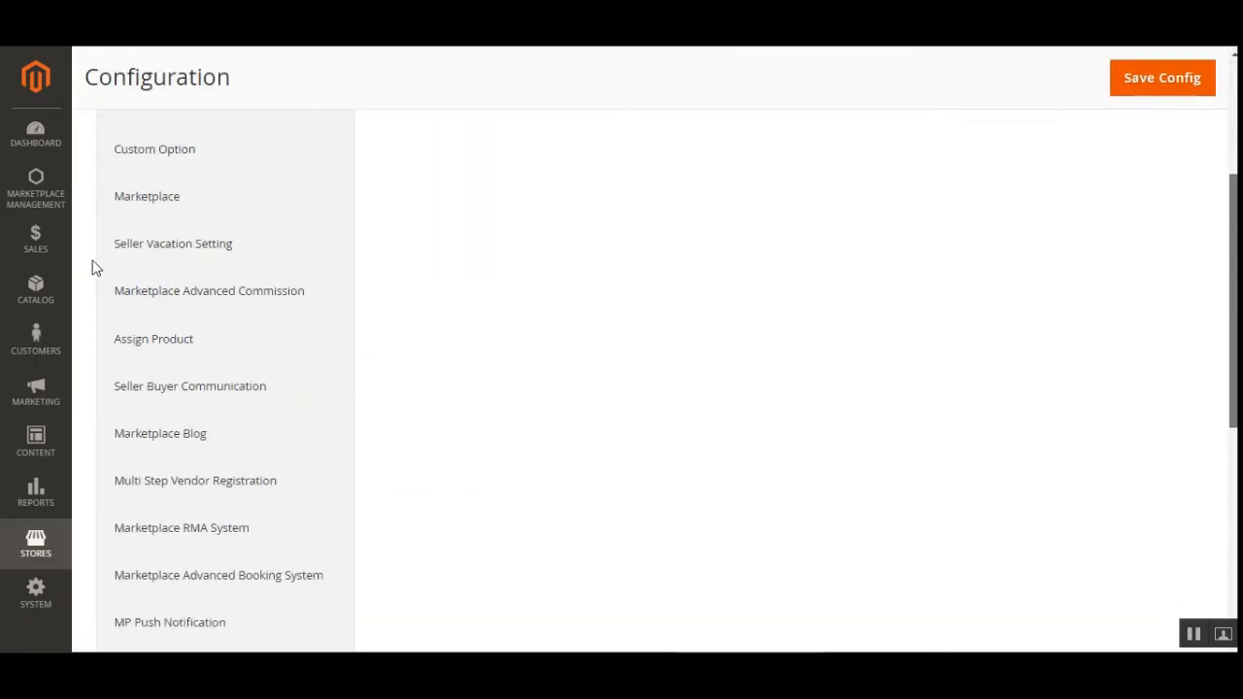
click(340, 288)
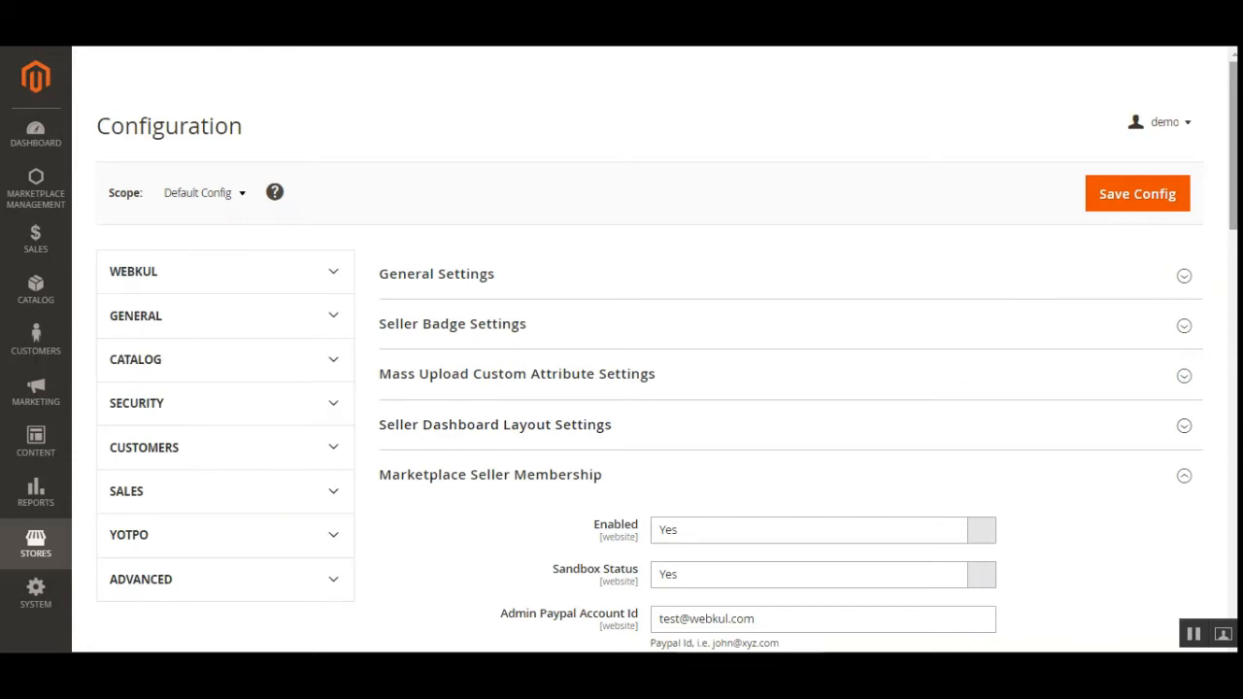
scroll(421, 485, down, 1)
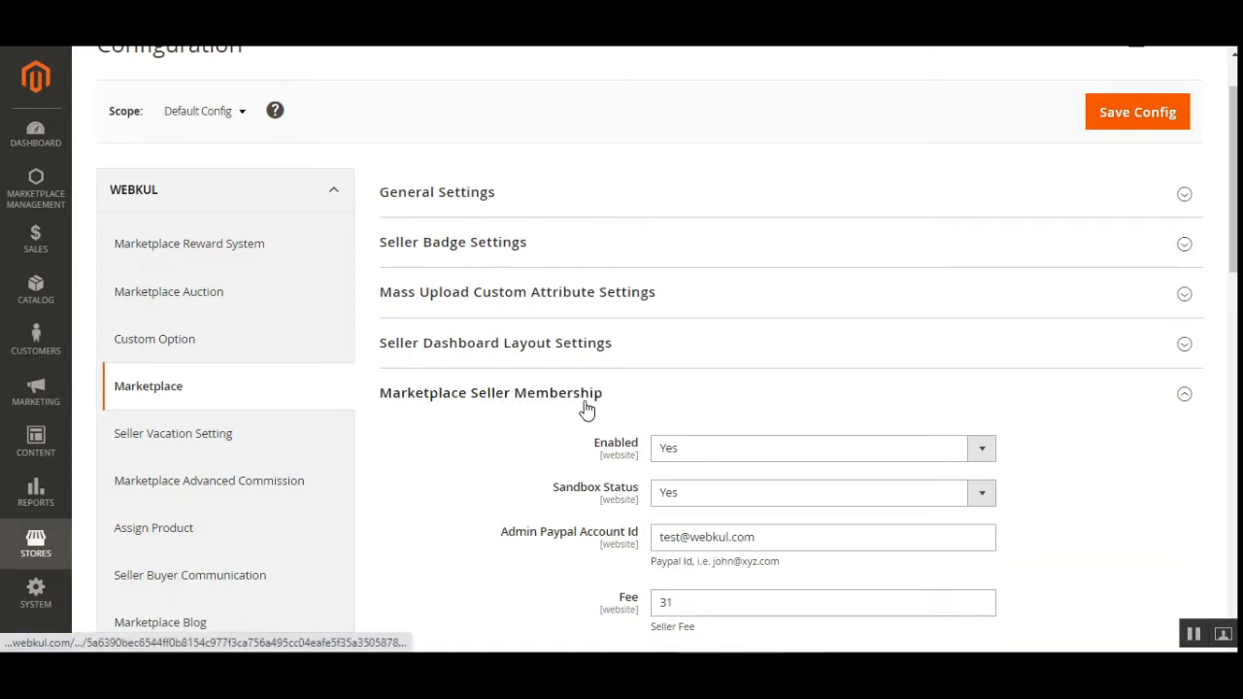
scroll(888, 310, down, 2)
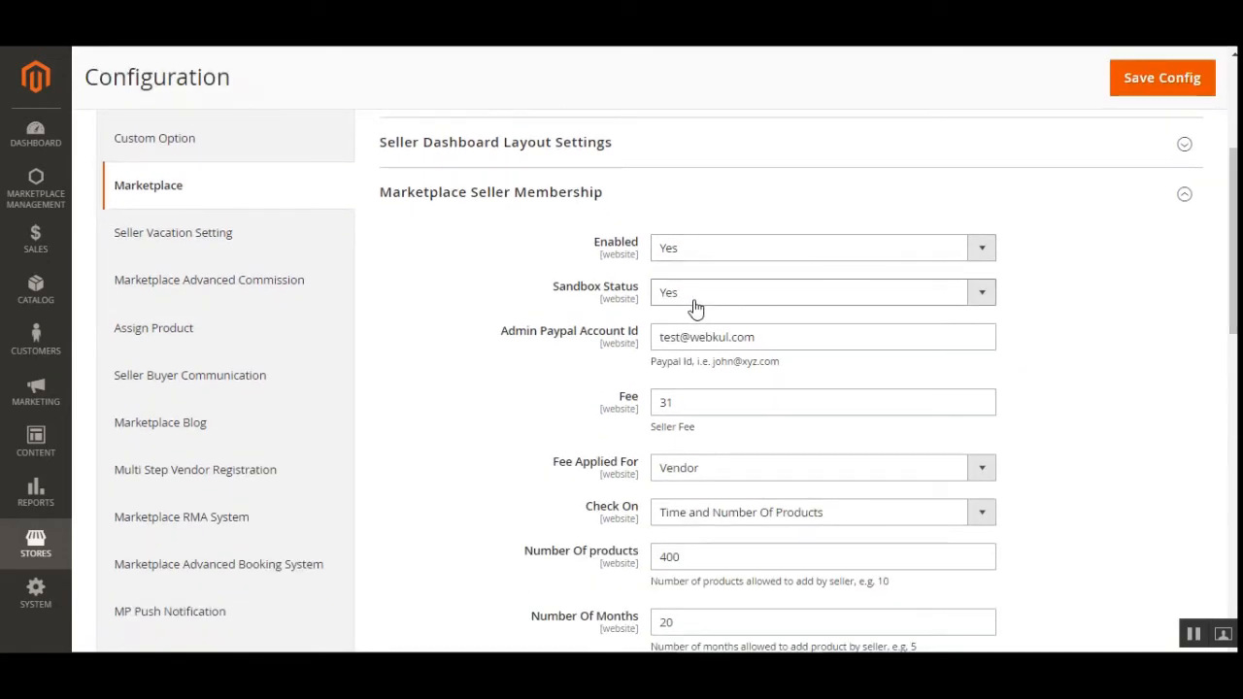
scroll(651, 435, down, 1)
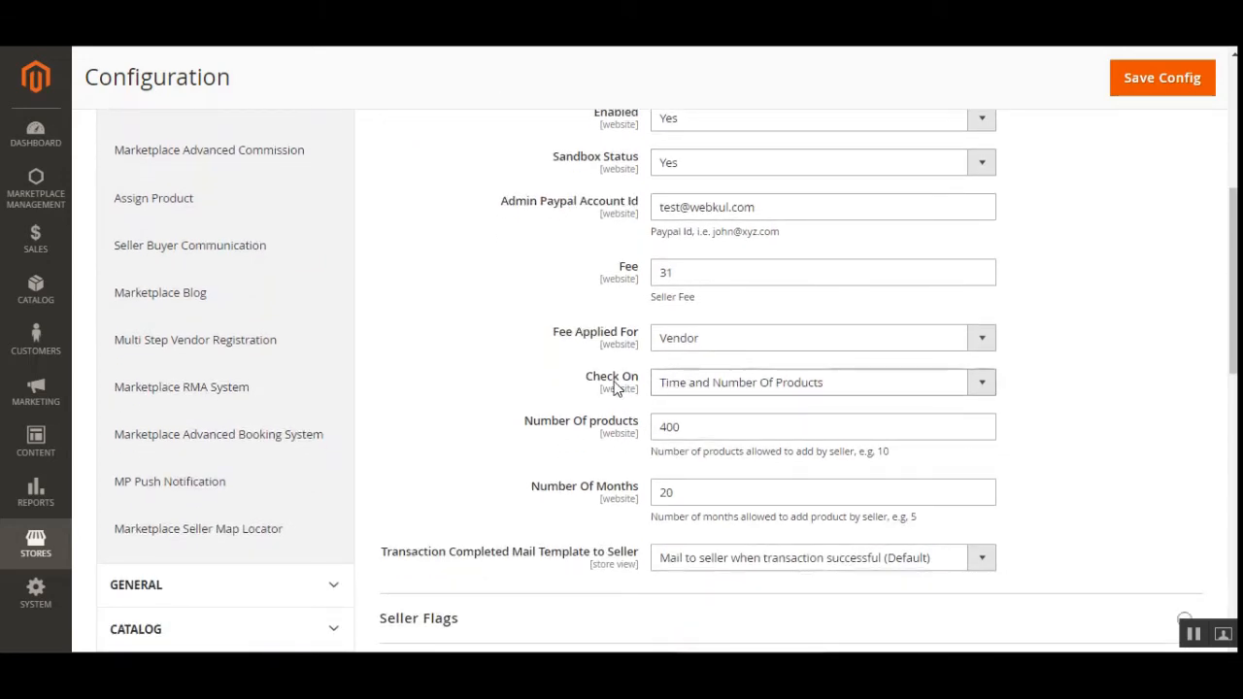
click(741, 387)
click(787, 406)
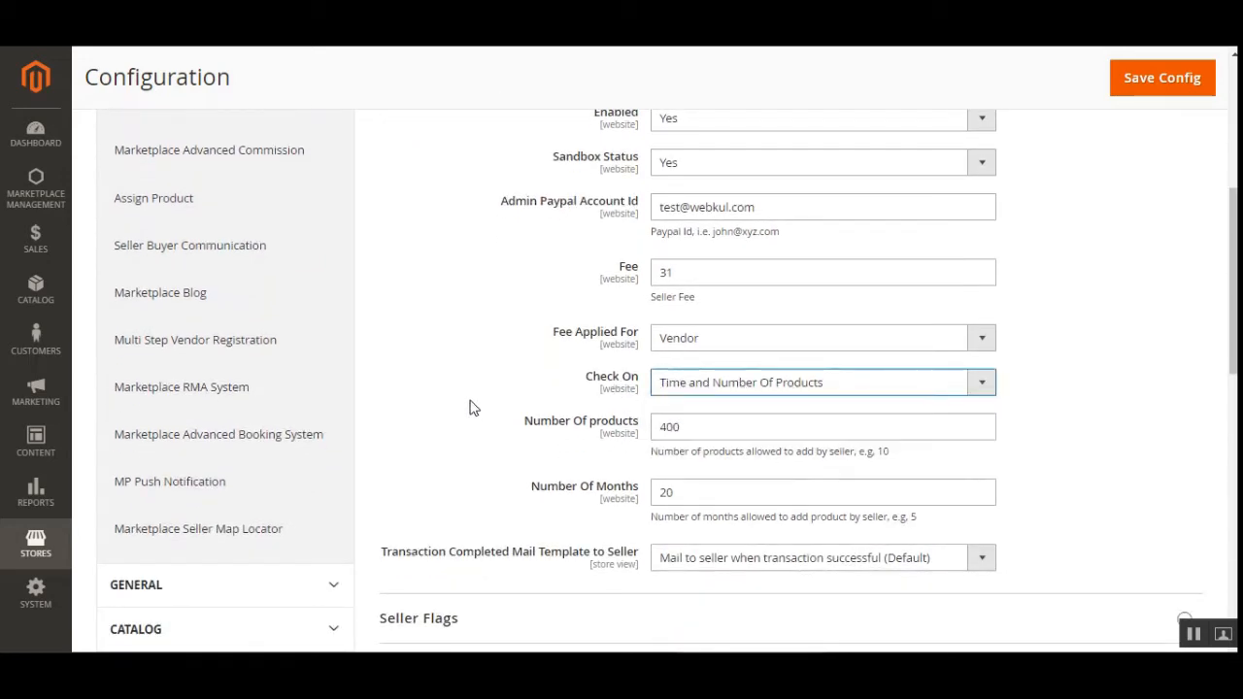
drag(542, 425, 616, 431)
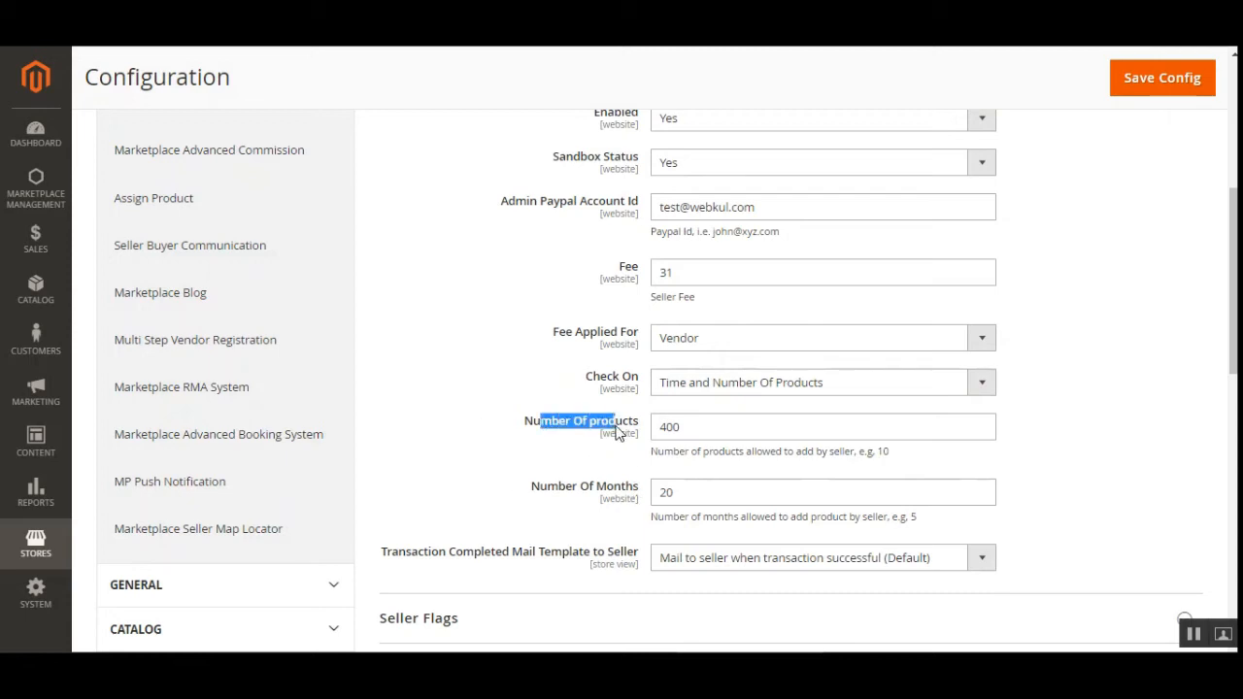
click(703, 426)
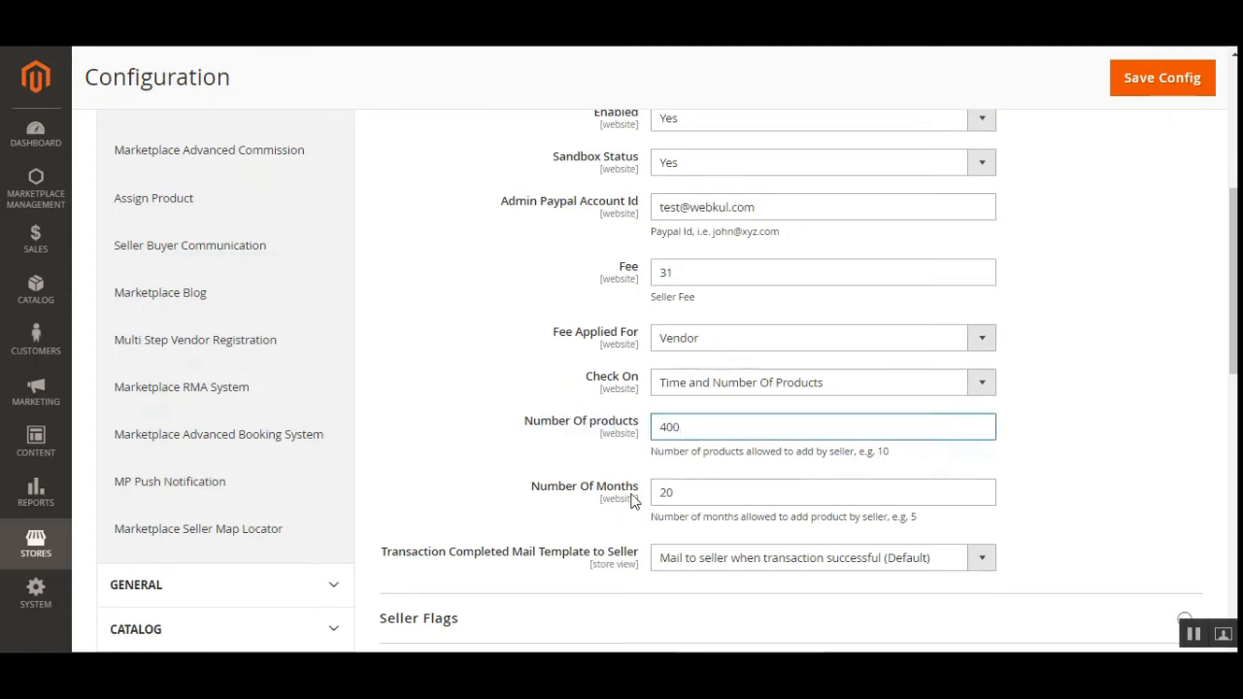
click(703, 494)
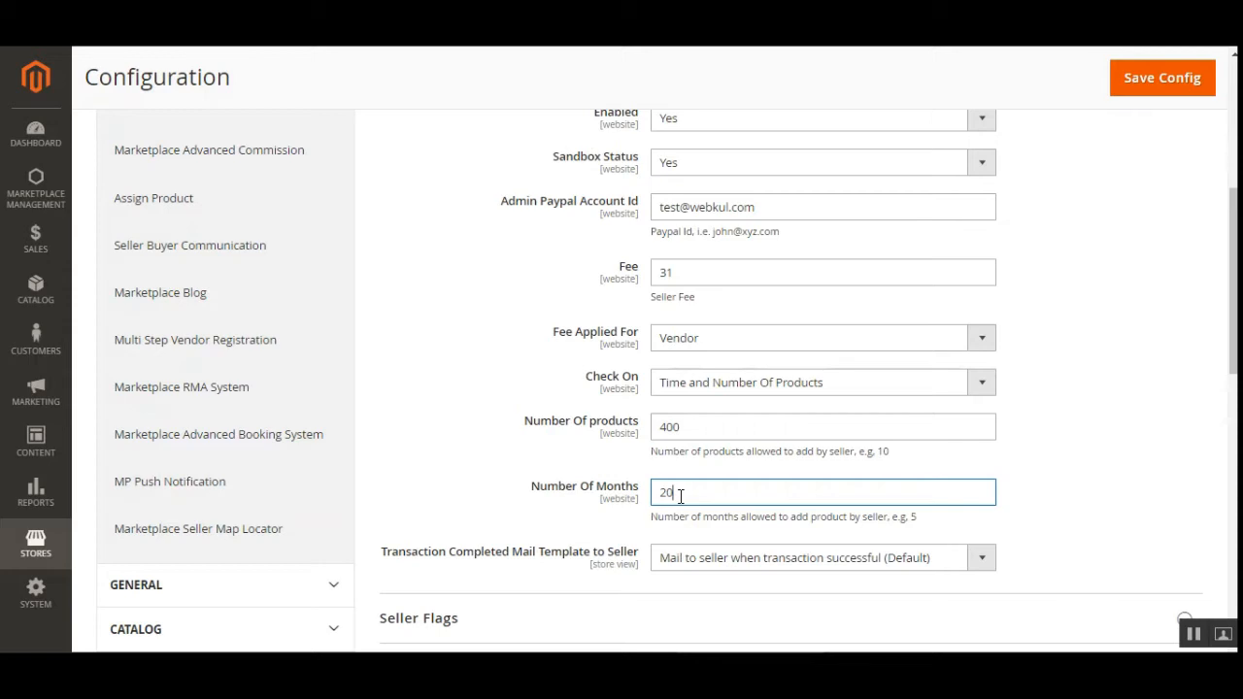
drag(588, 343, 661, 347)
click(764, 283)
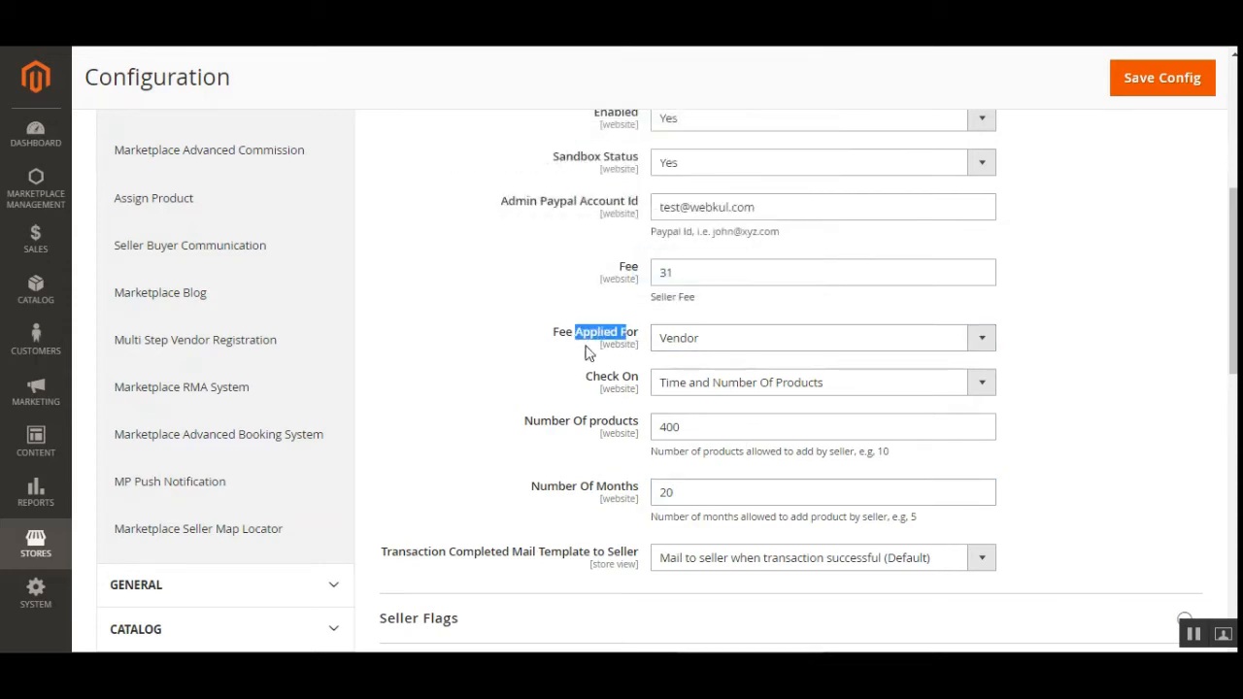
click(592, 339)
click(697, 340)
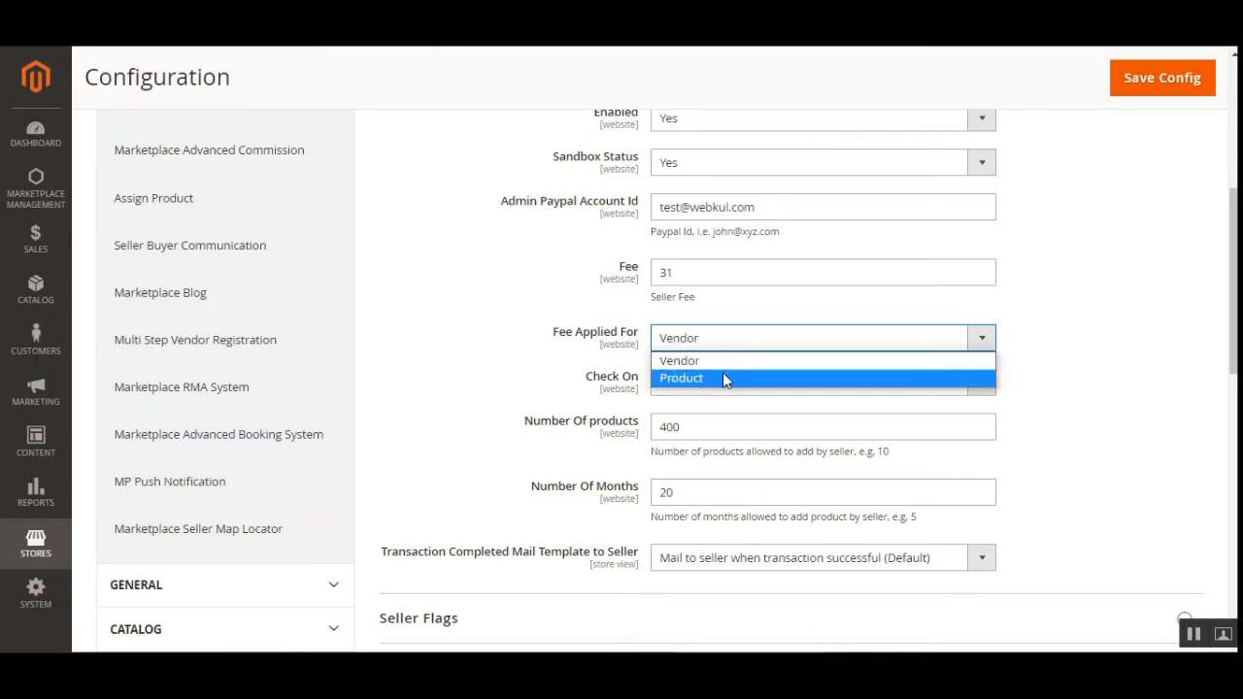
click(723, 379)
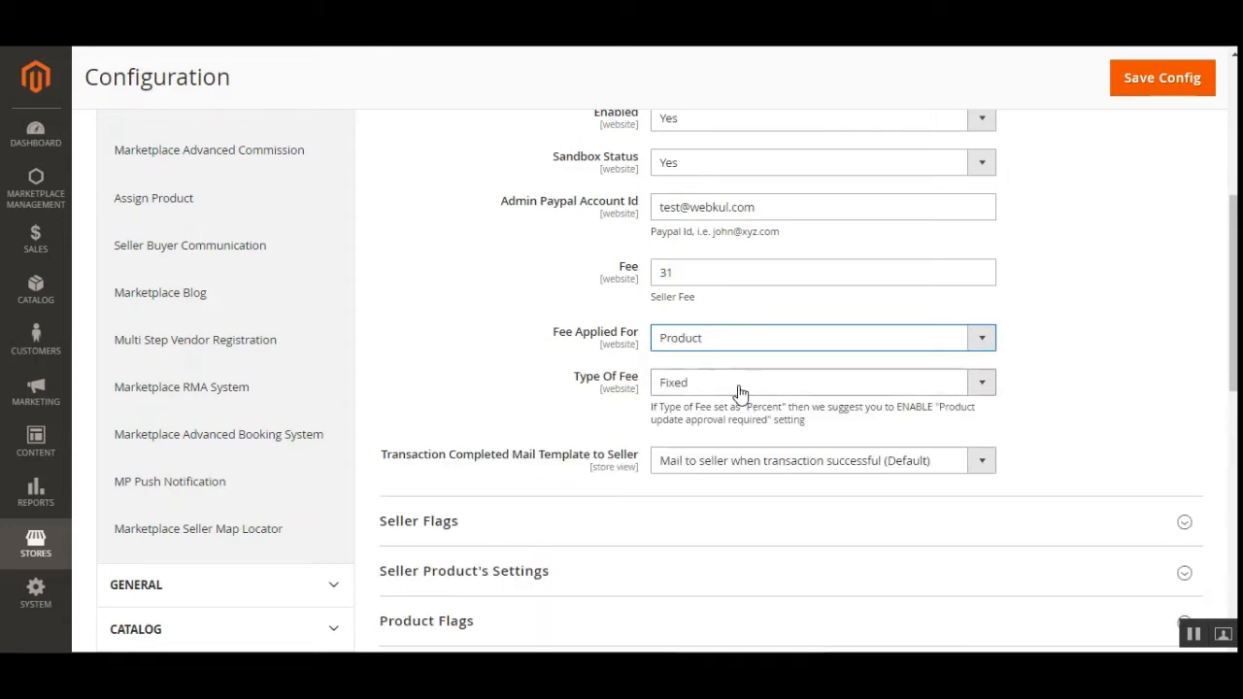
click(739, 389)
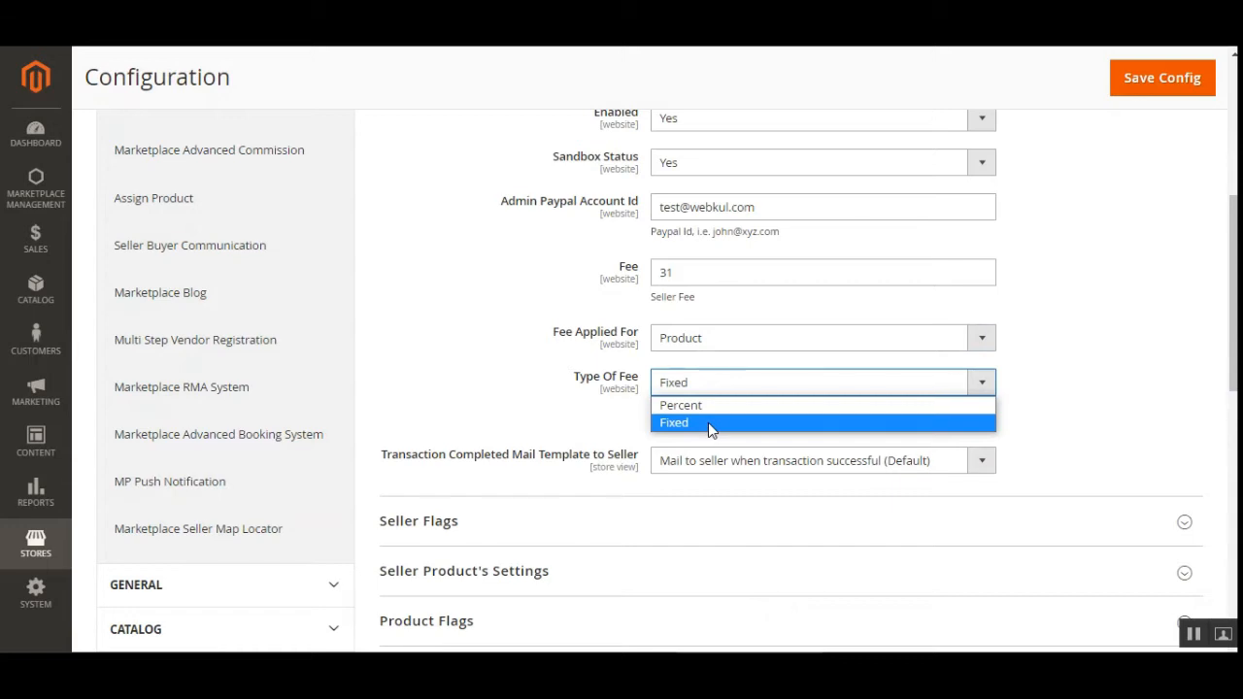
click(583, 413)
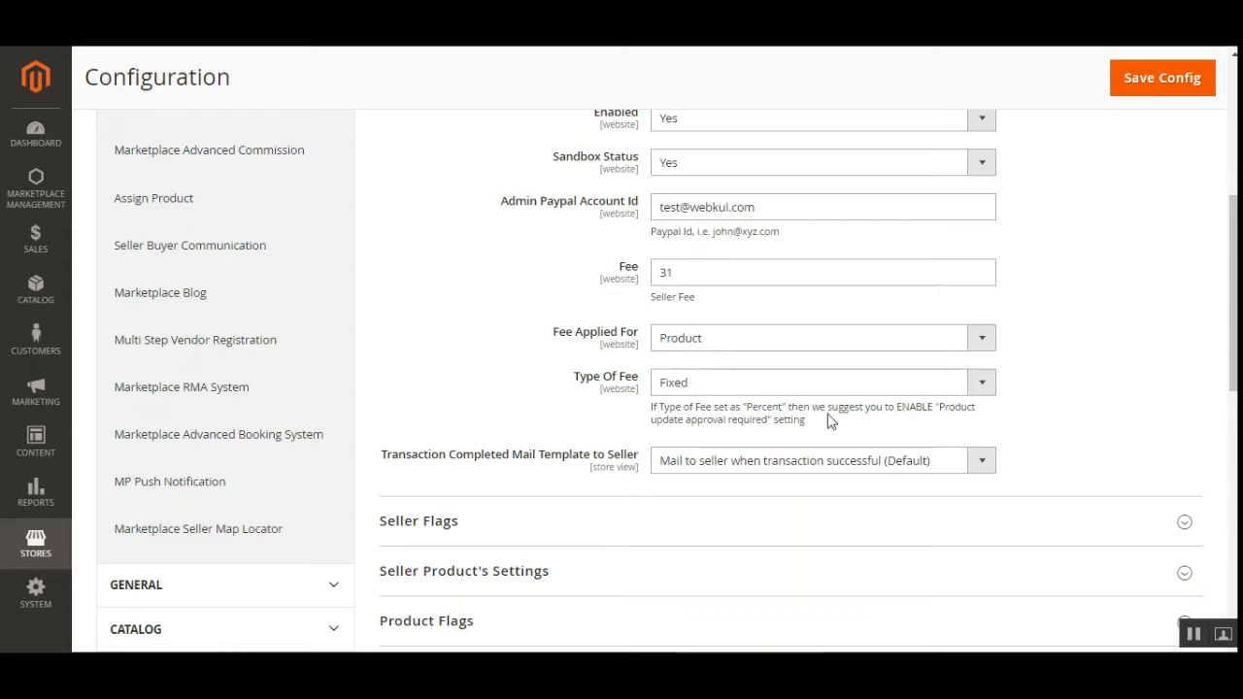
click(688, 272)
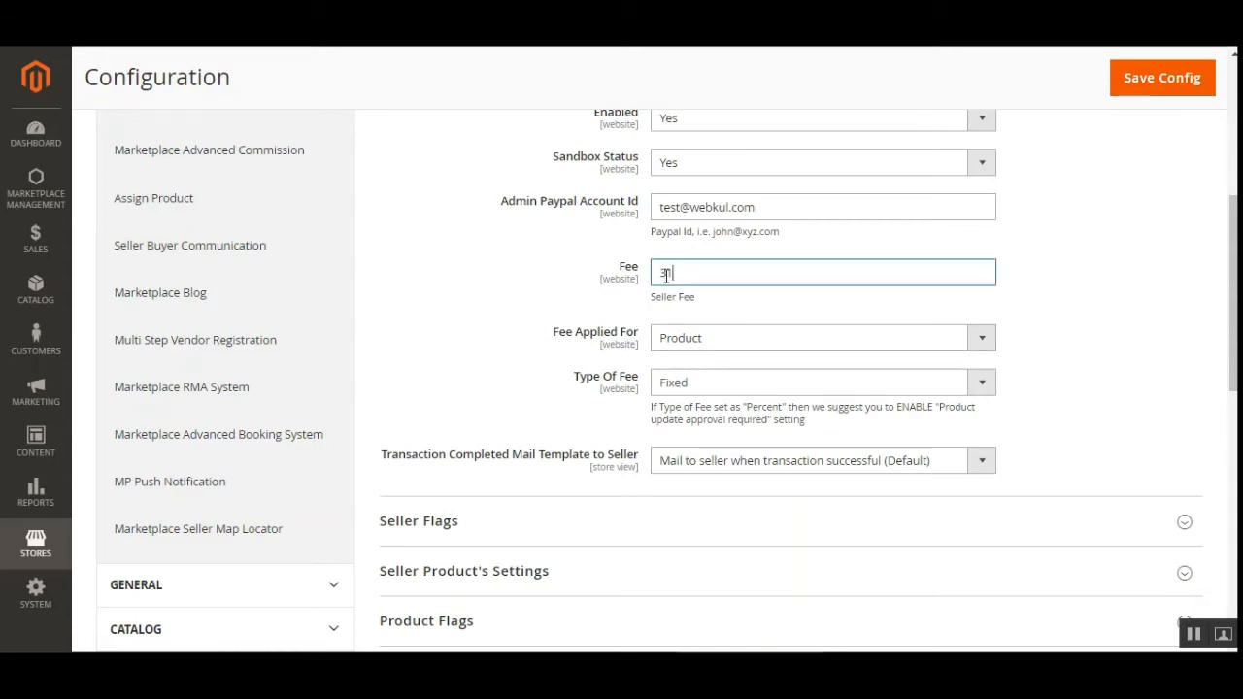
double_click(689, 275)
drag(664, 297, 688, 297)
click(699, 305)
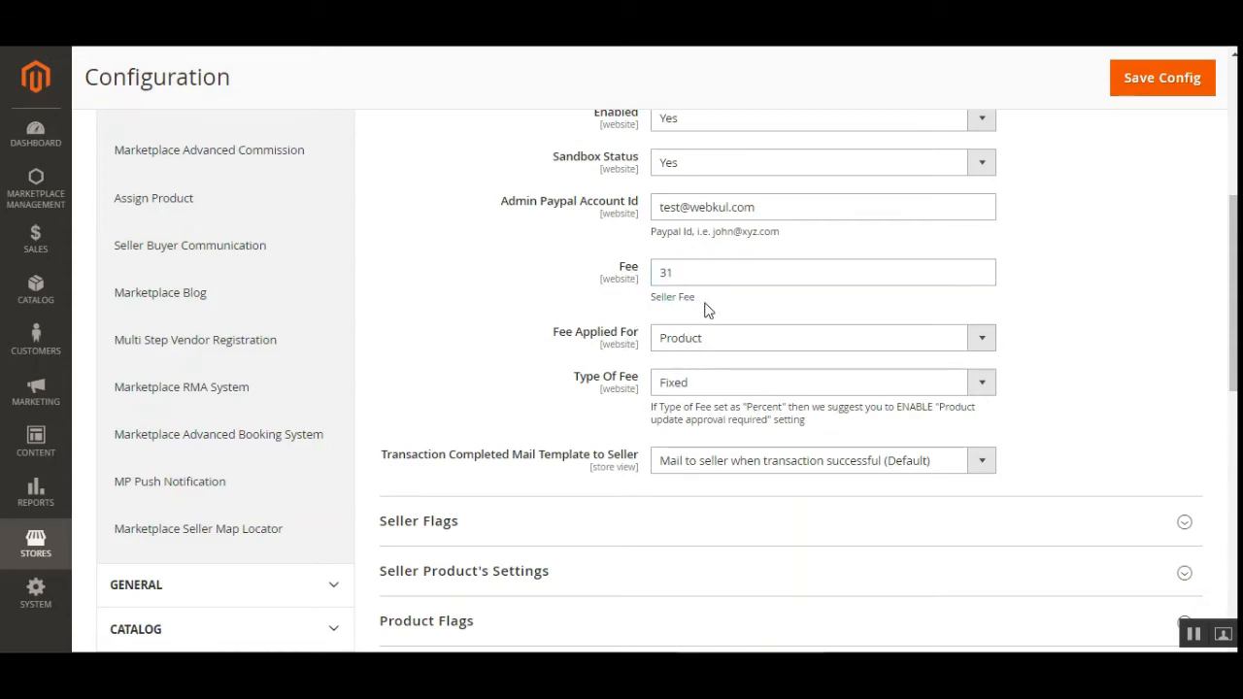
scroll(631, 388, down, 1)
scroll(680, 408, up, 2)
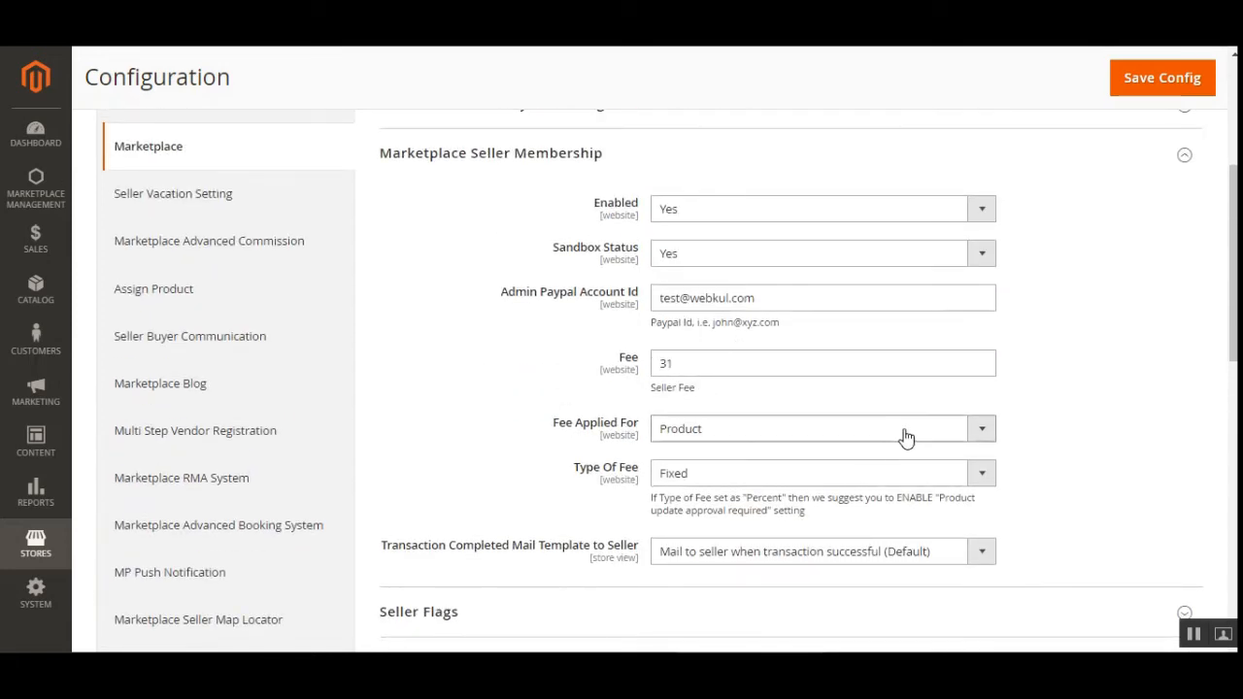
click(976, 429)
click(696, 472)
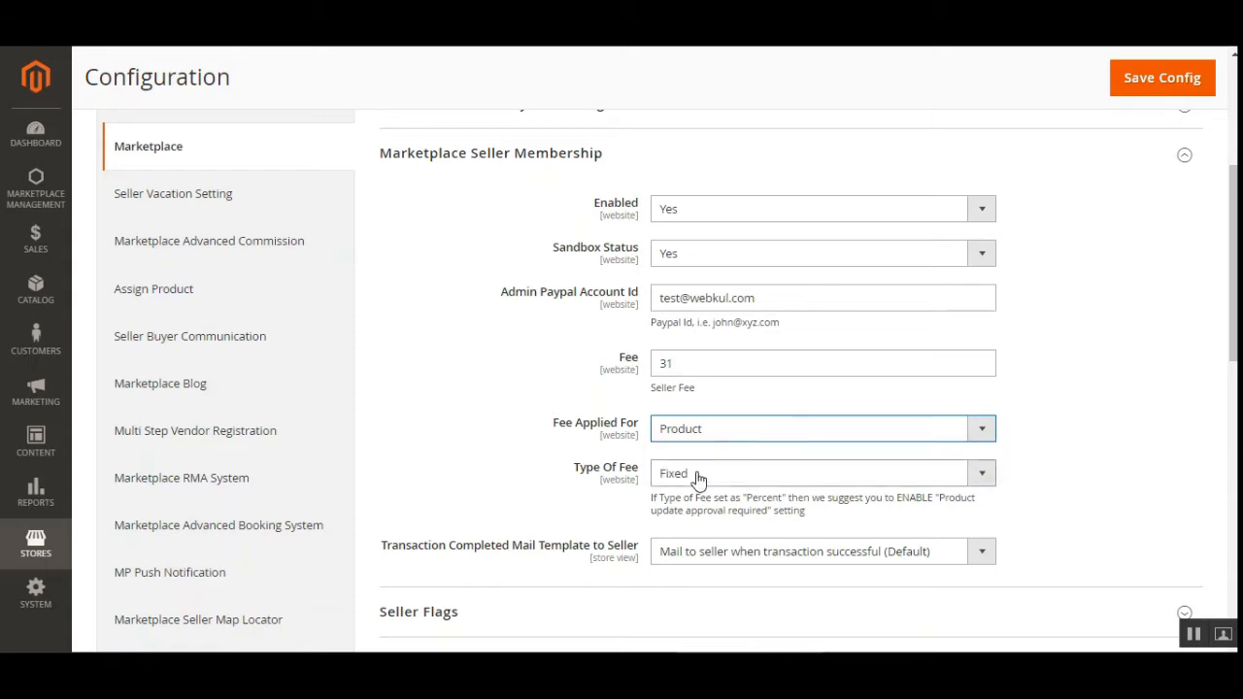
click(765, 437)
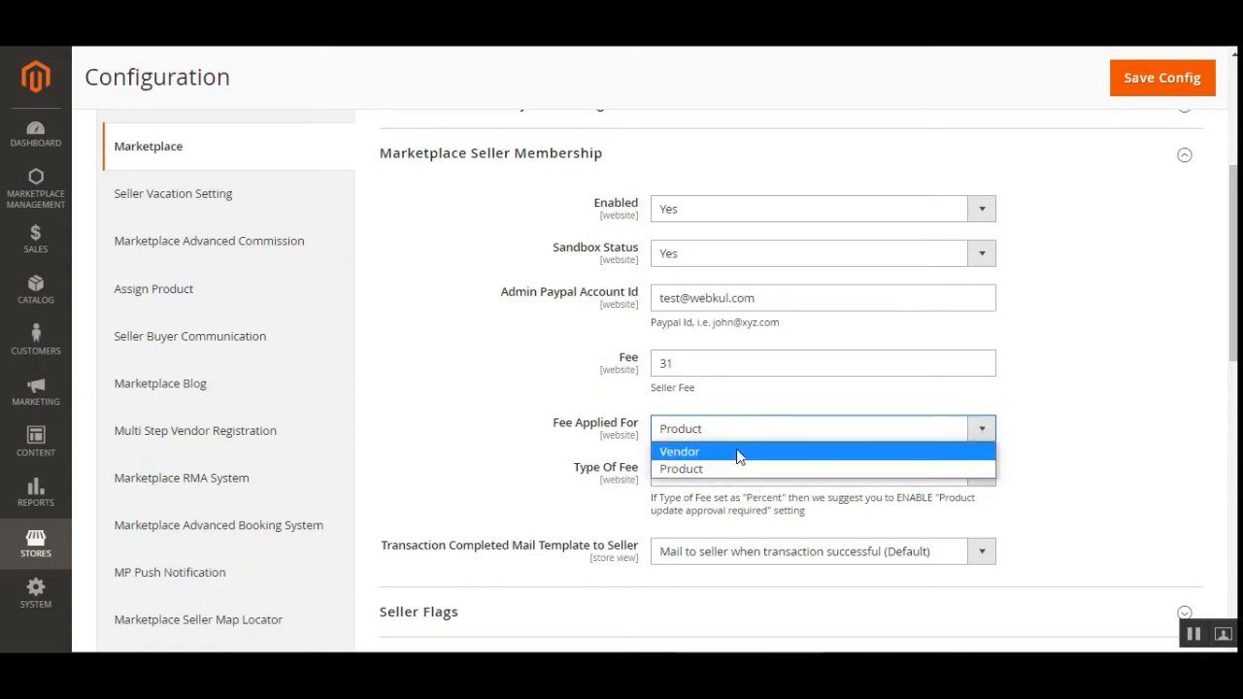
click(732, 461)
click(775, 478)
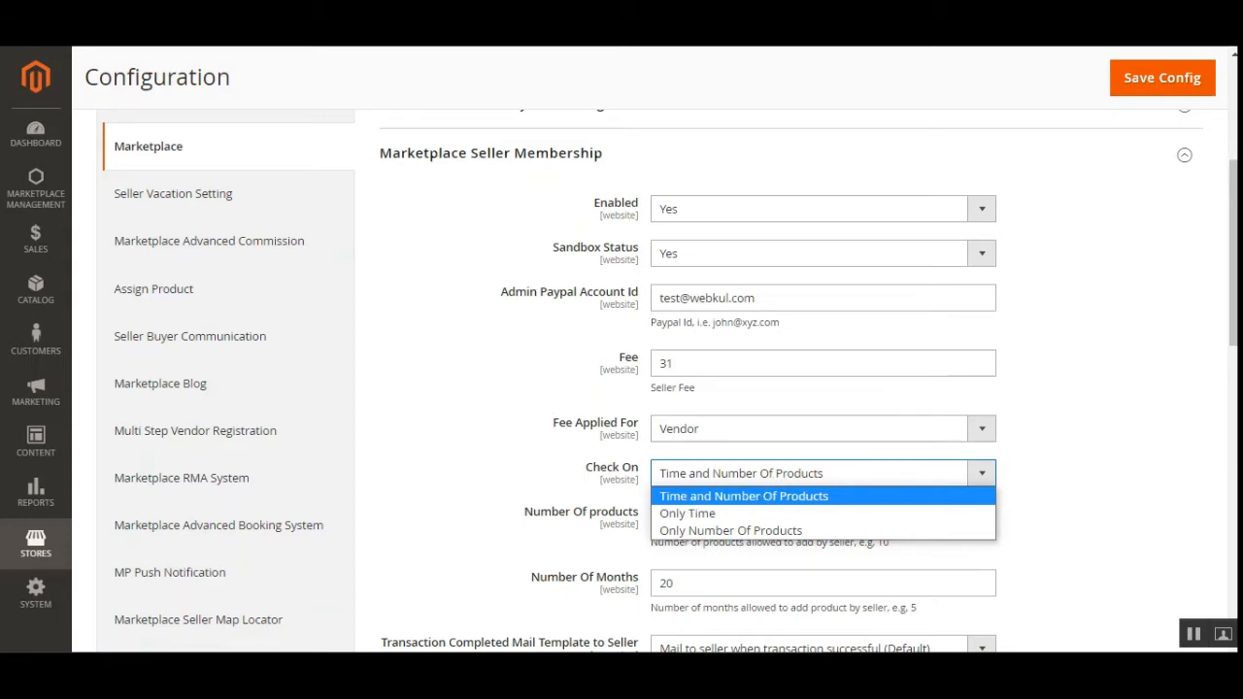
click(793, 497)
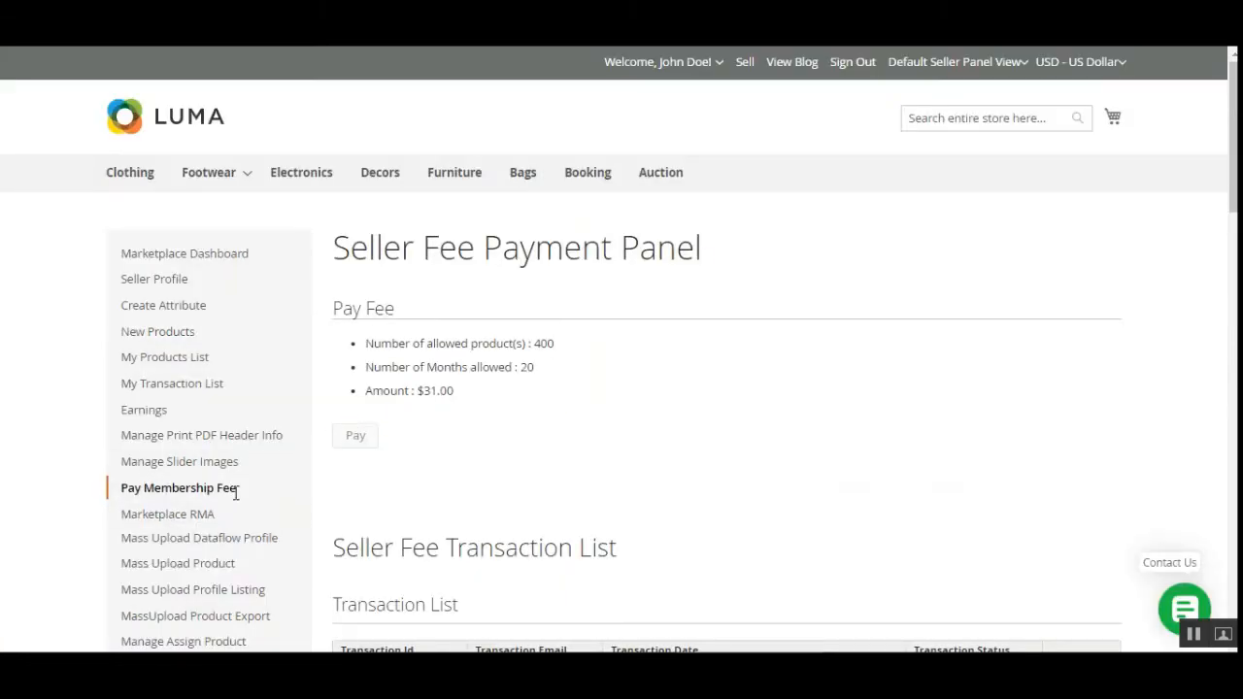
Recheck the 20 months and $31.00 fee lines and the transaction lists, then return to the admin tab.
drag(413, 346, 515, 372)
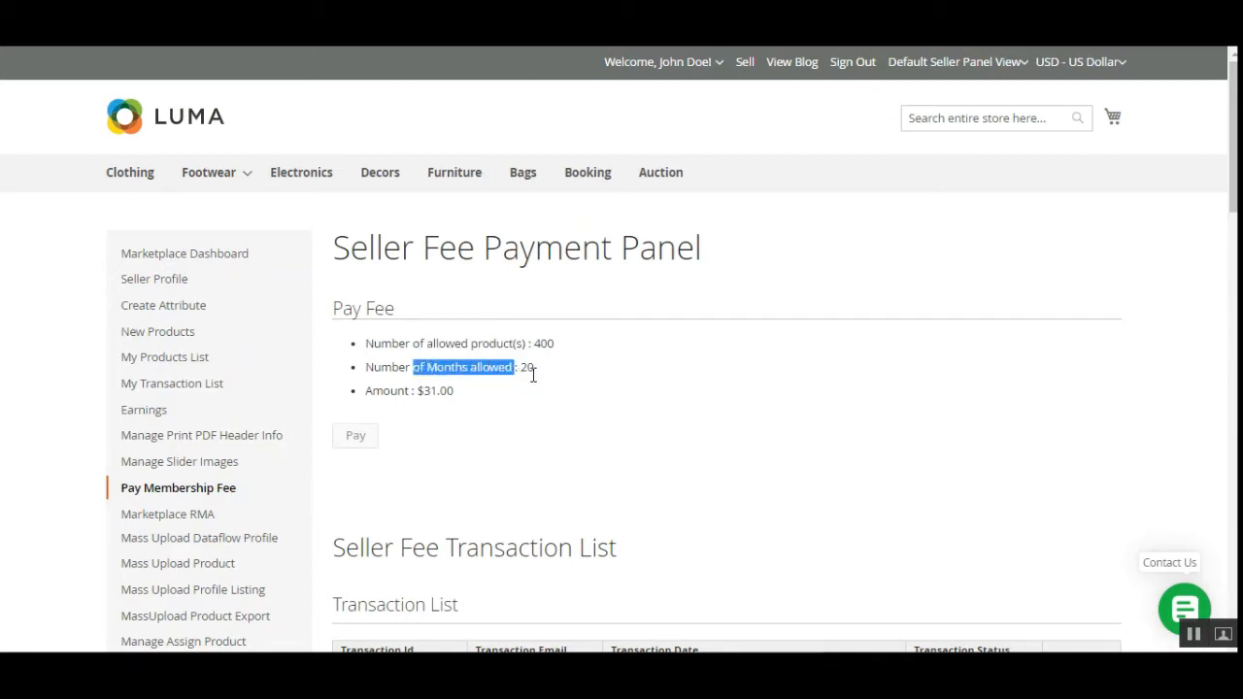
drag(375, 392, 466, 394)
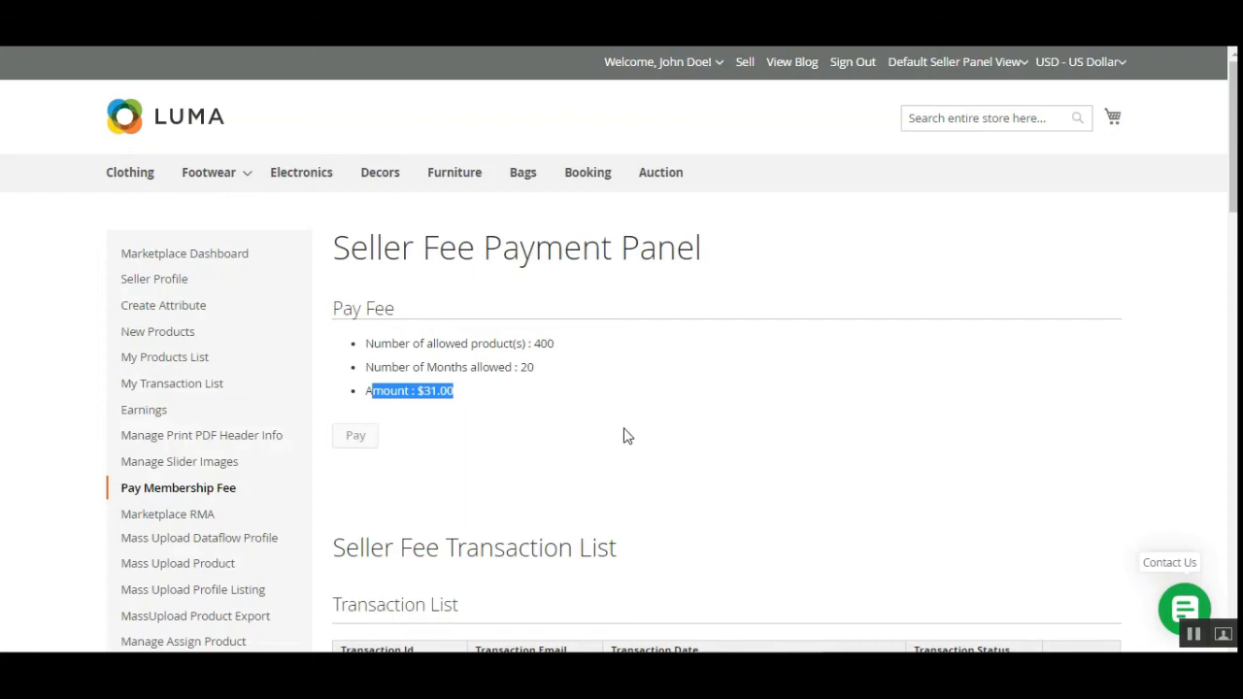
scroll(625, 437, down, 2)
scroll(485, 445, down, 3)
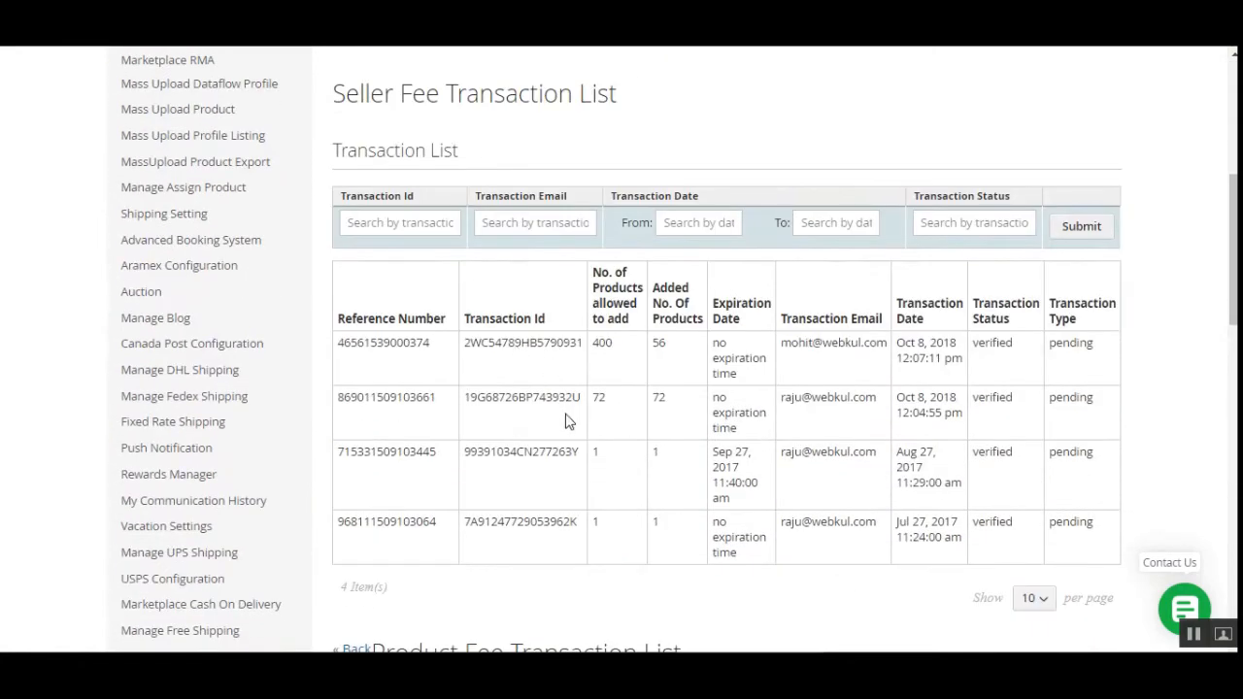
drag(340, 93, 430, 94)
scroll(485, 278, down, 4)
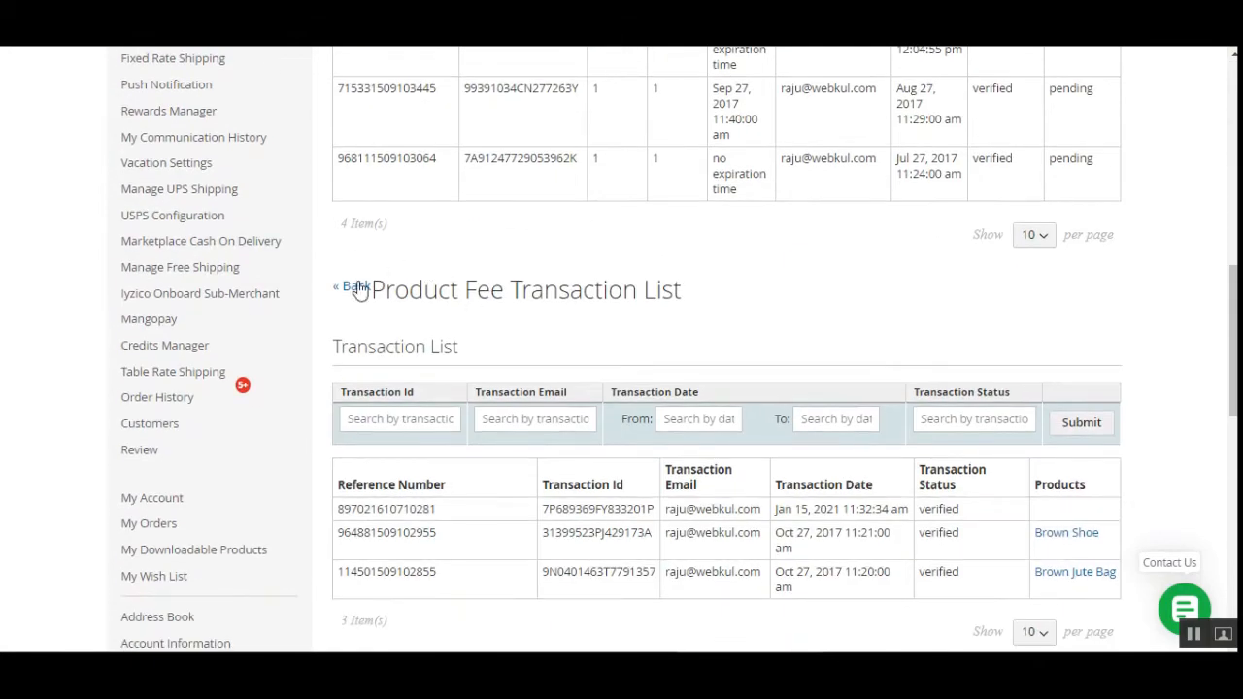
drag(372, 290, 505, 291)
scroll(533, 466, up, 15)
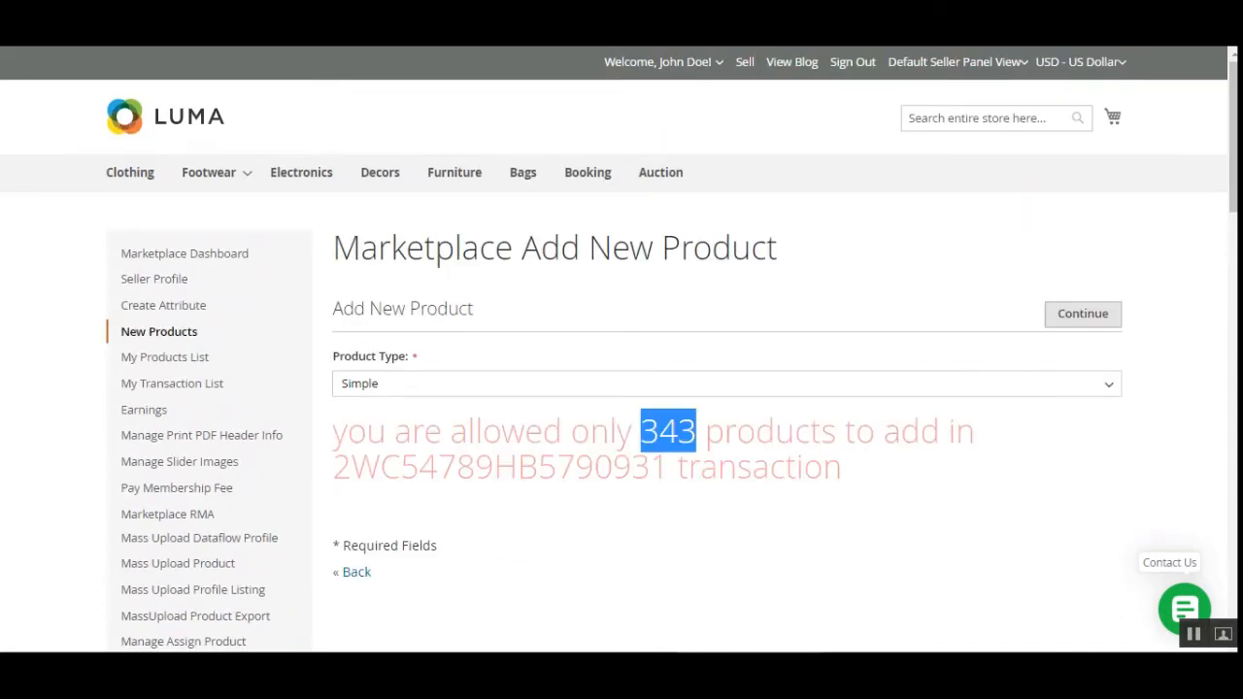
click(899, 9)
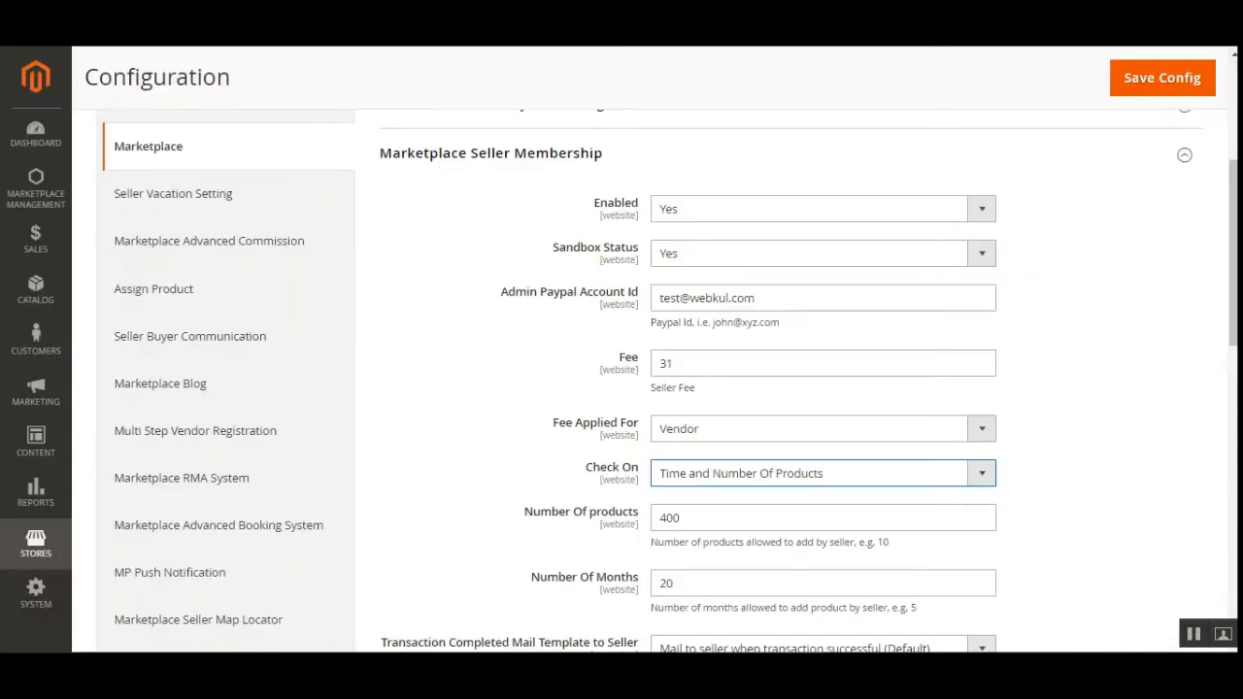
Set Check On to Only Time, change the membership fee from 31 to 43, and save the config.
click(914, 476)
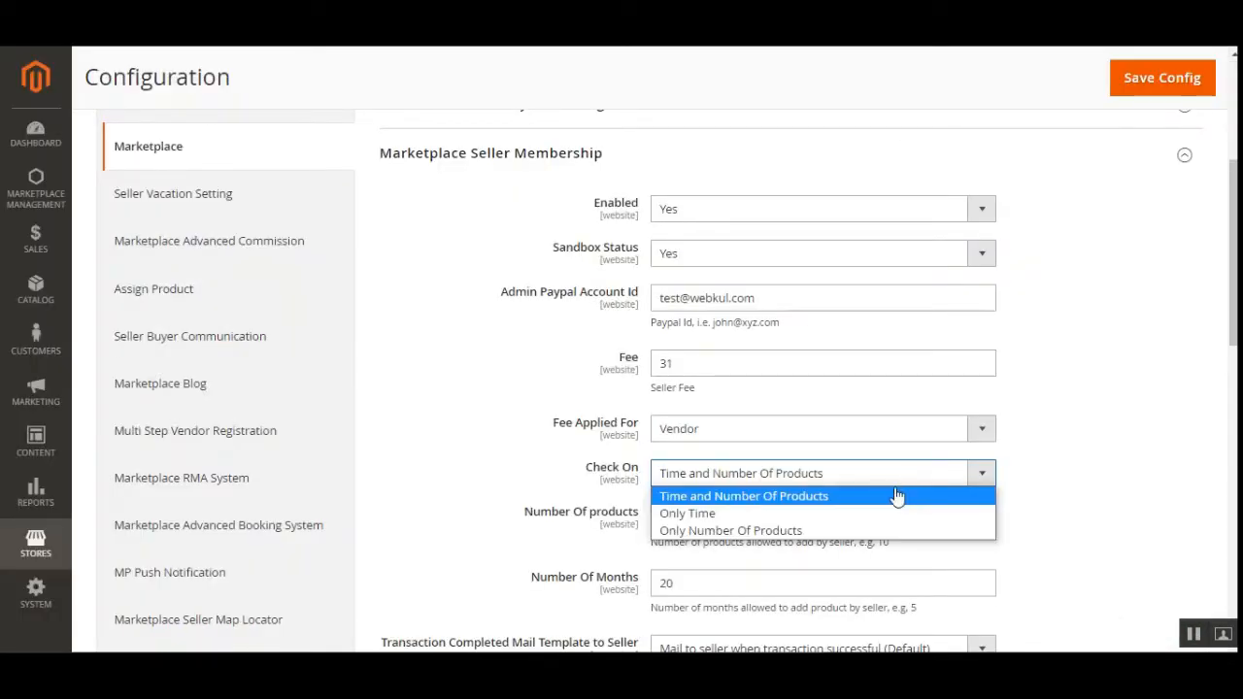
click(851, 515)
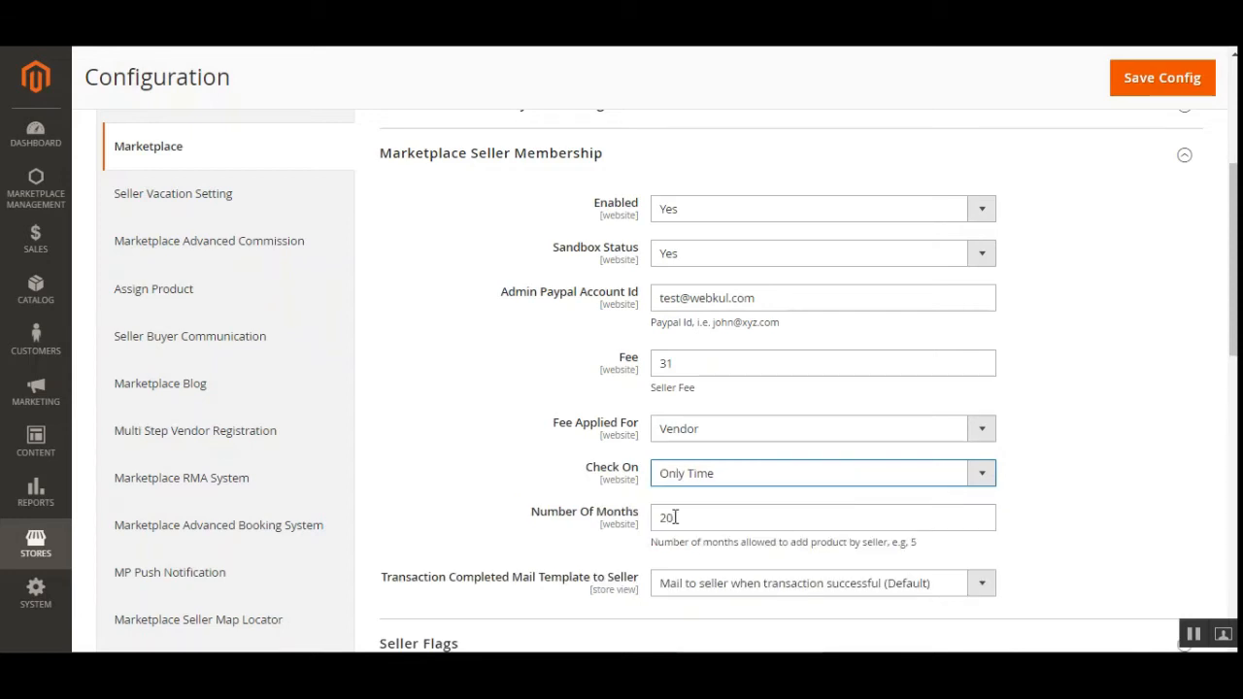
drag(675, 518, 652, 522)
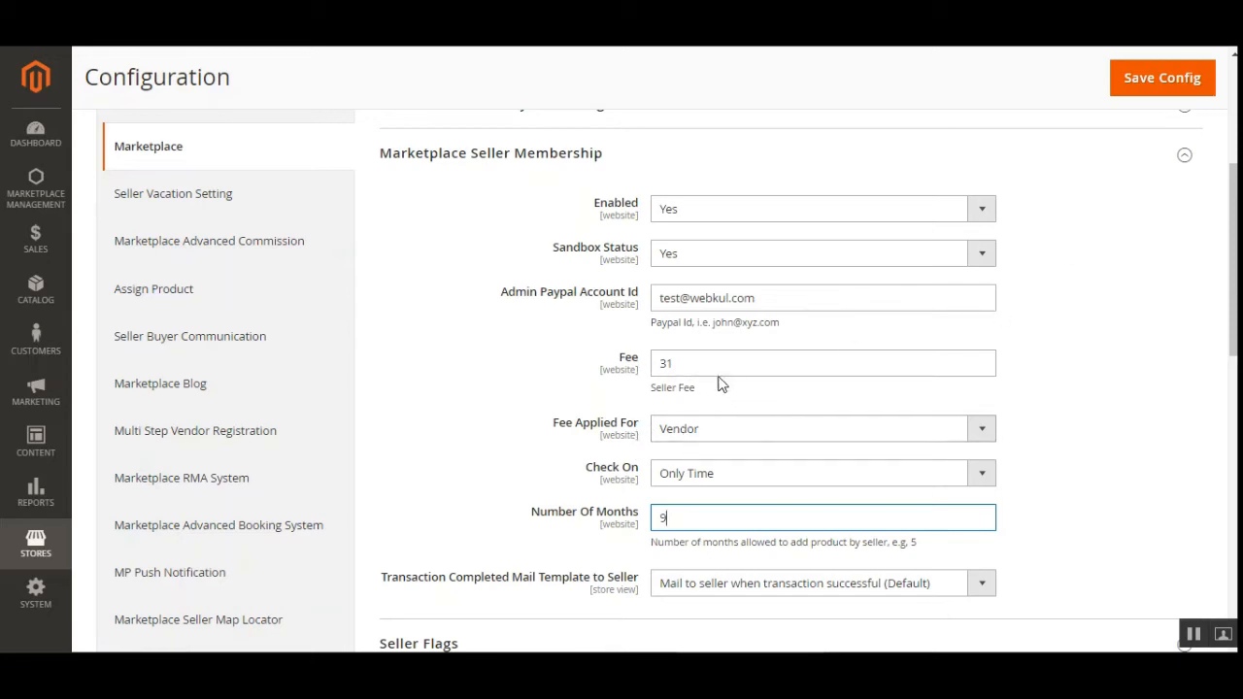
drag(685, 366, 620, 379)
text(43)
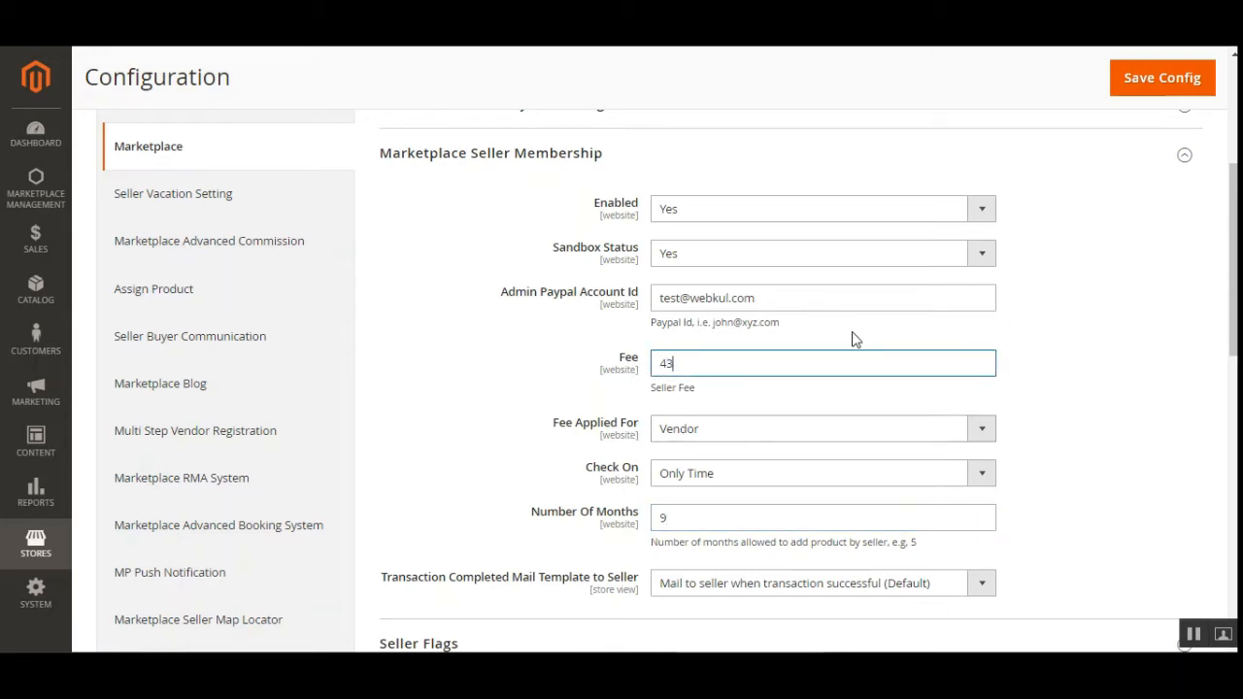
click(1143, 87)
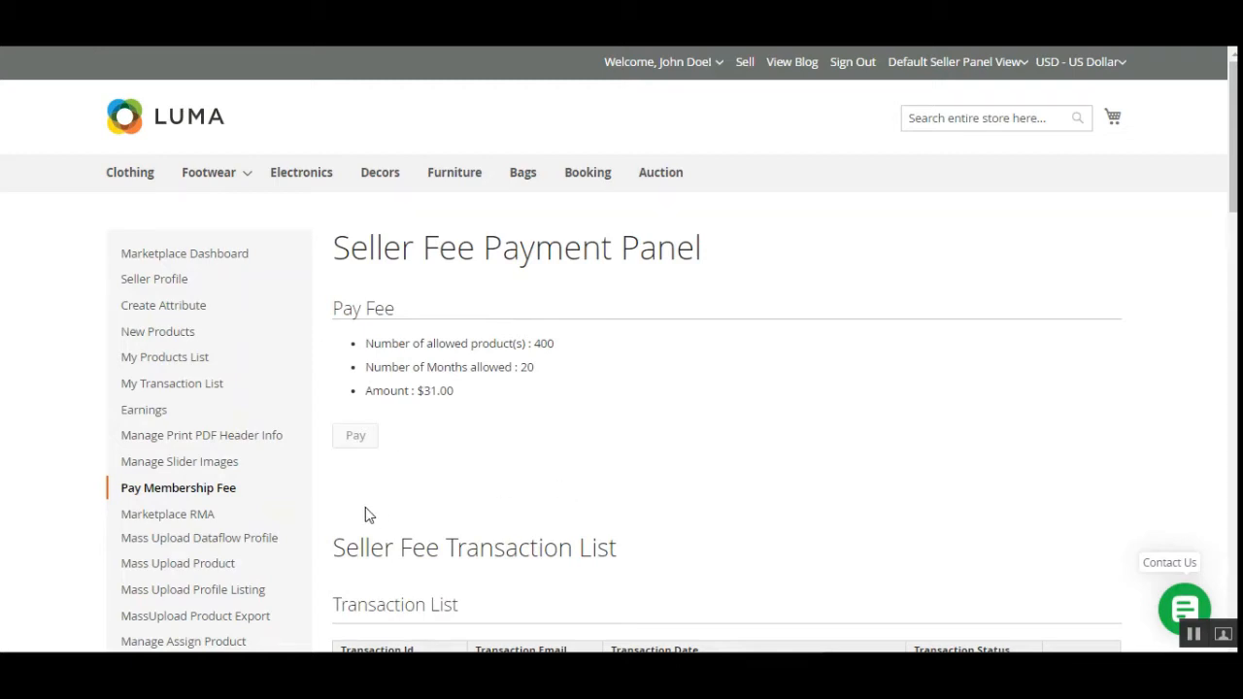
Reload the fee page and verify 9 months allowed and a $43.00 amount.
click(243, 490)
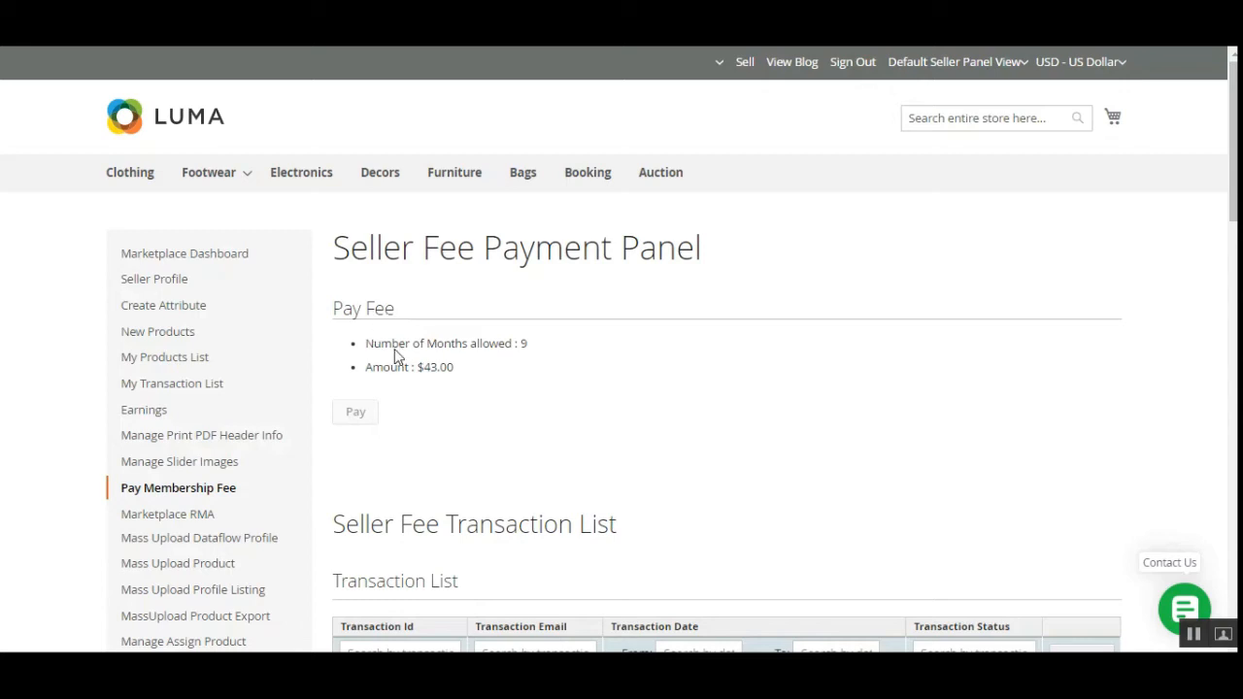
drag(381, 344, 531, 354)
click(530, 349)
drag(375, 376, 466, 372)
click(467, 371)
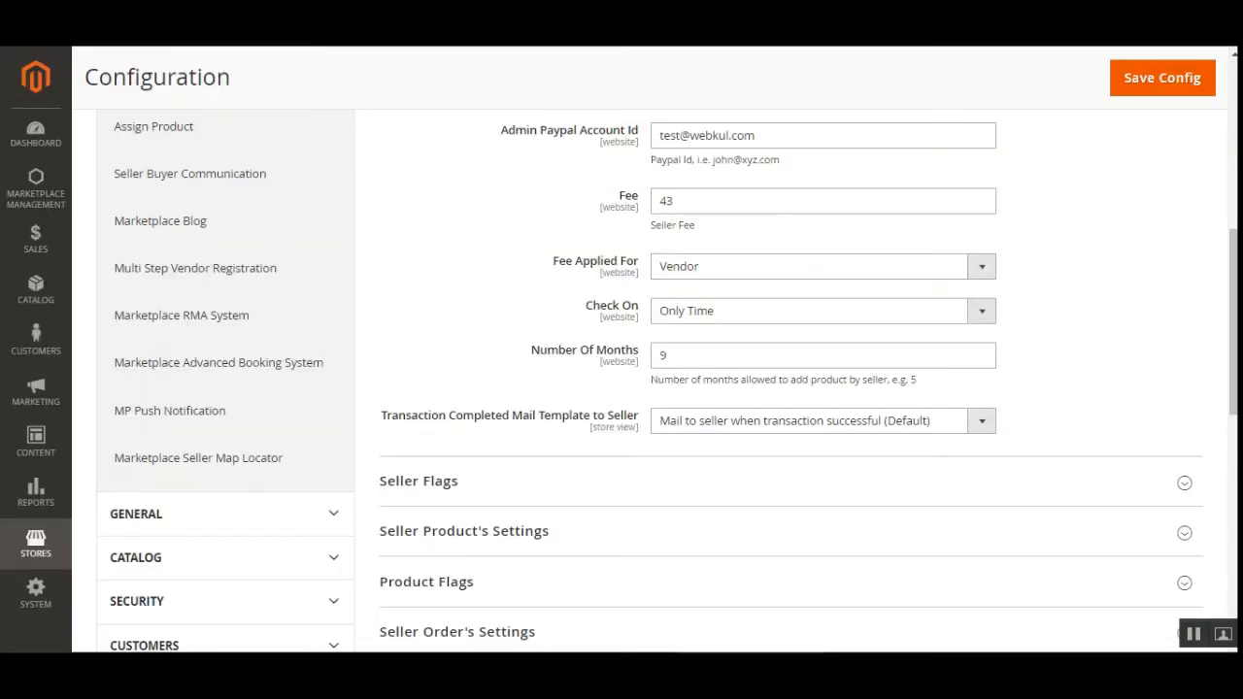
Keep the fee applied per vendor and set Check On to Only Number Of Products.
scroll(1213, 287, up, 2)
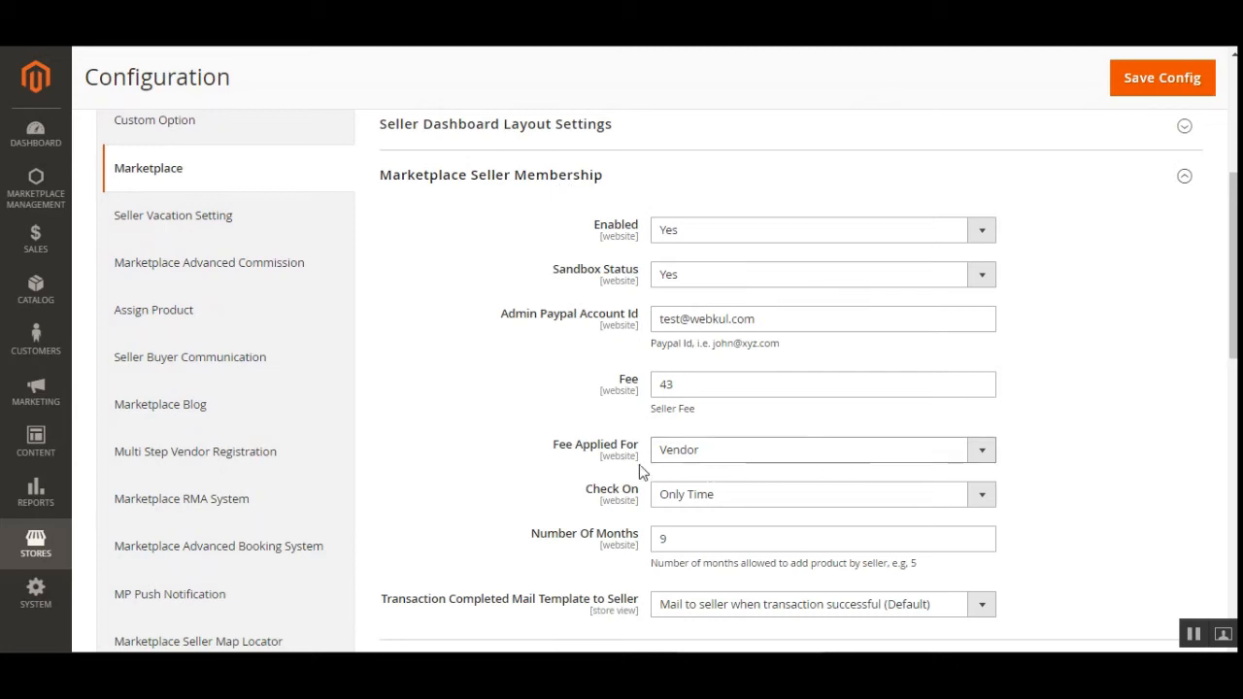
click(744, 460)
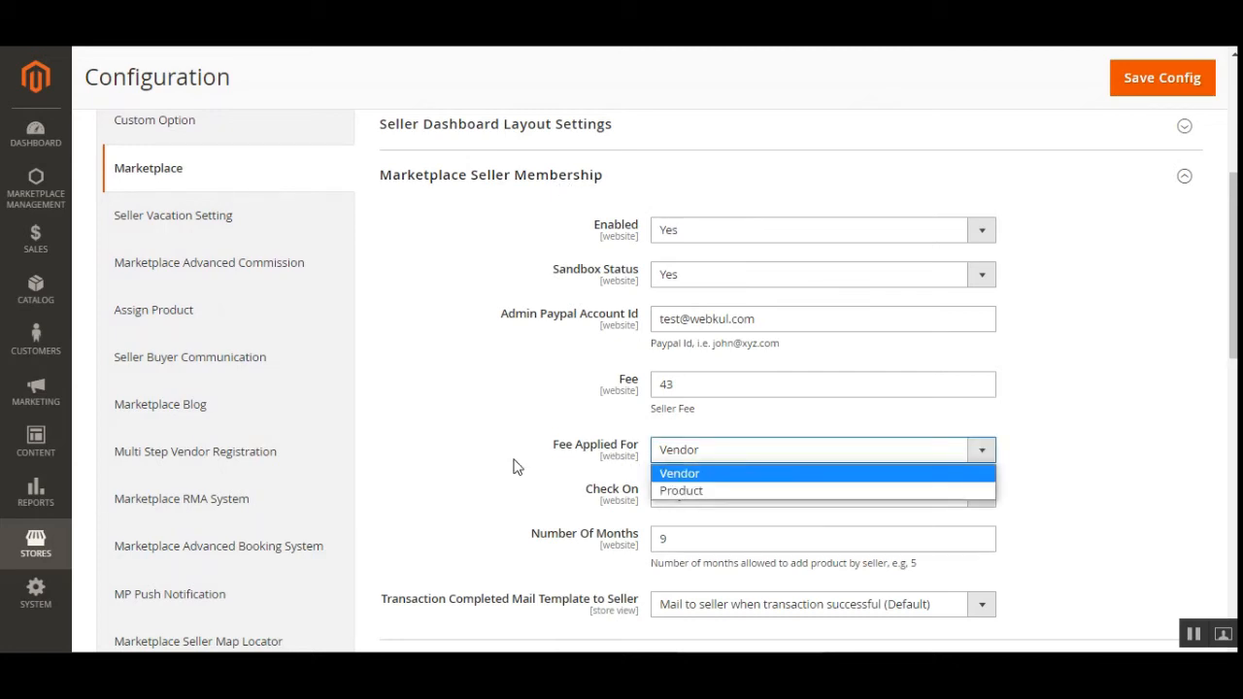
click(684, 470)
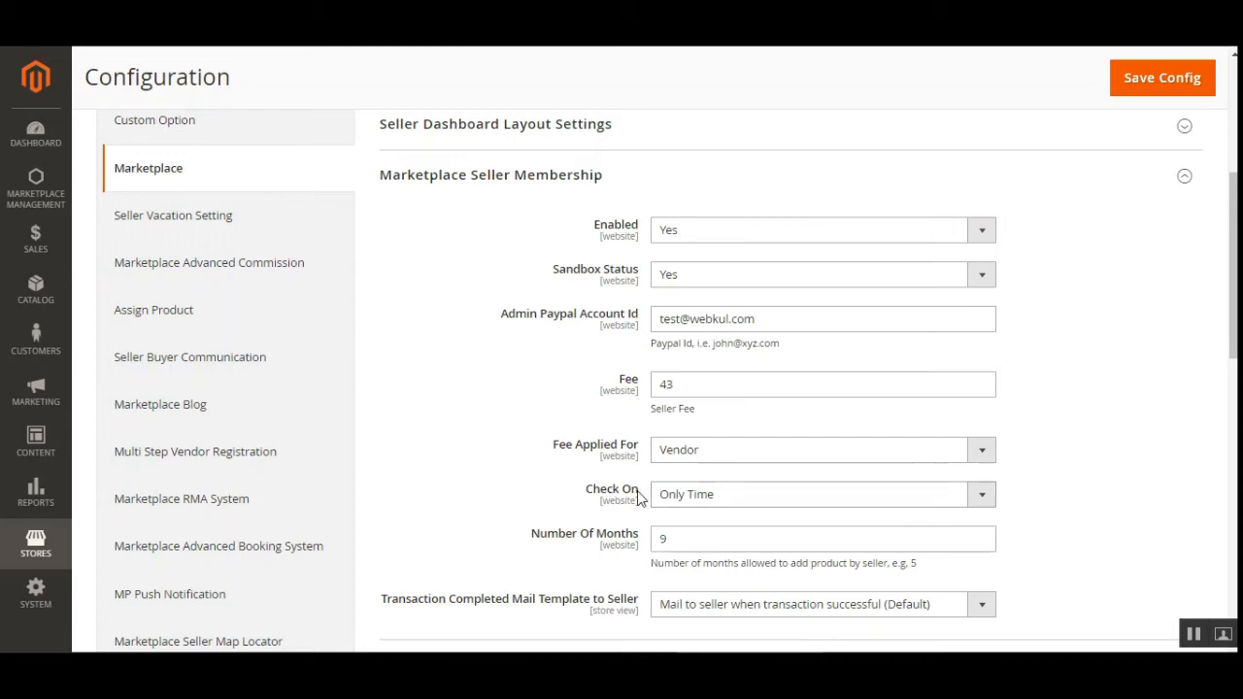
click(731, 497)
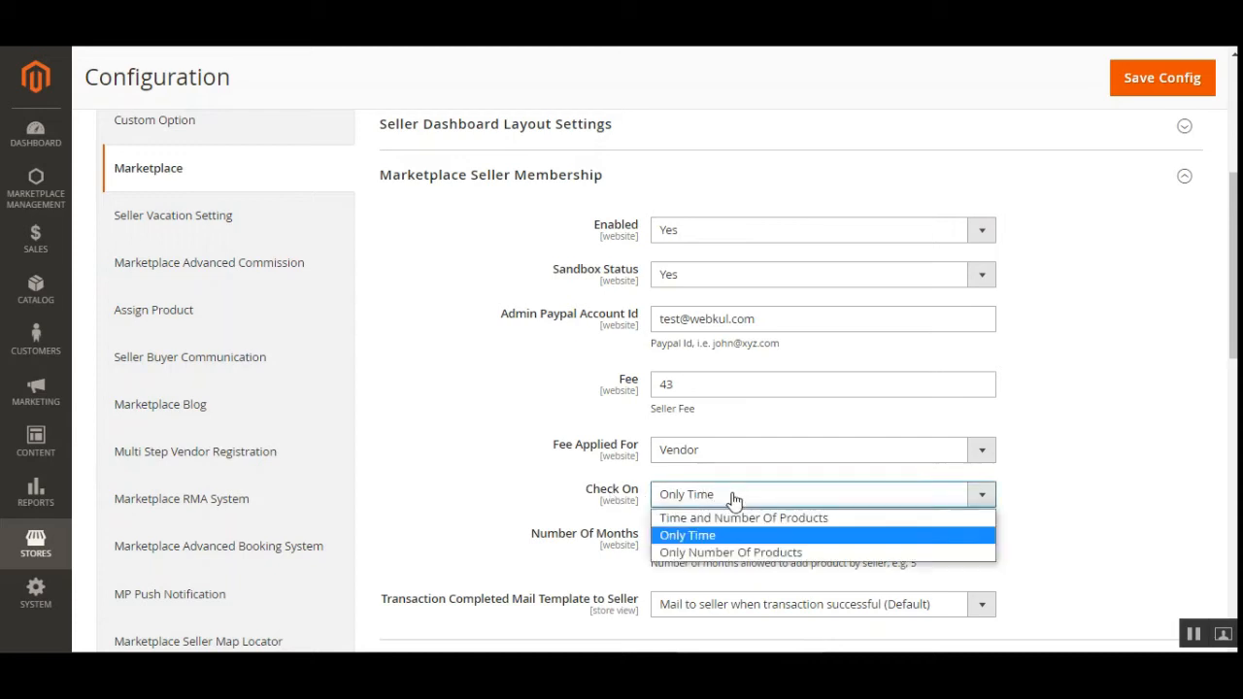
click(718, 552)
Change the allowed Number Of products from 400 to 345 and save the configuration.
drag(1237, 296, 1236, 319)
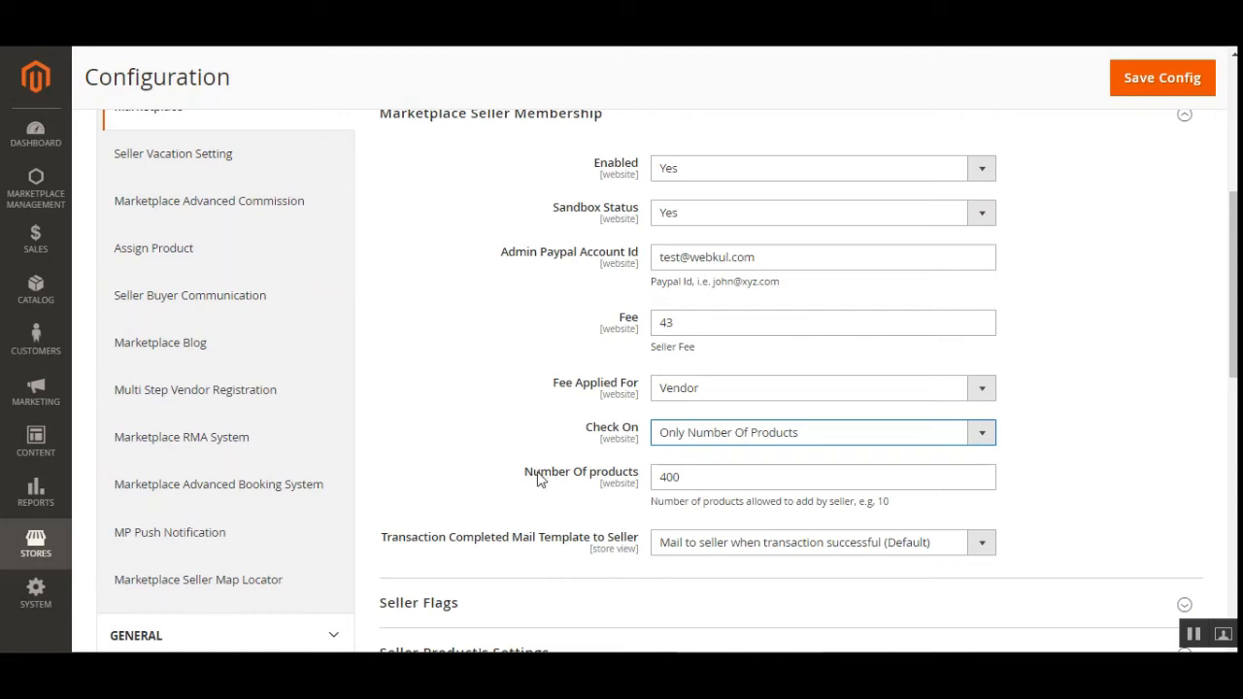
drag(540, 476, 633, 476)
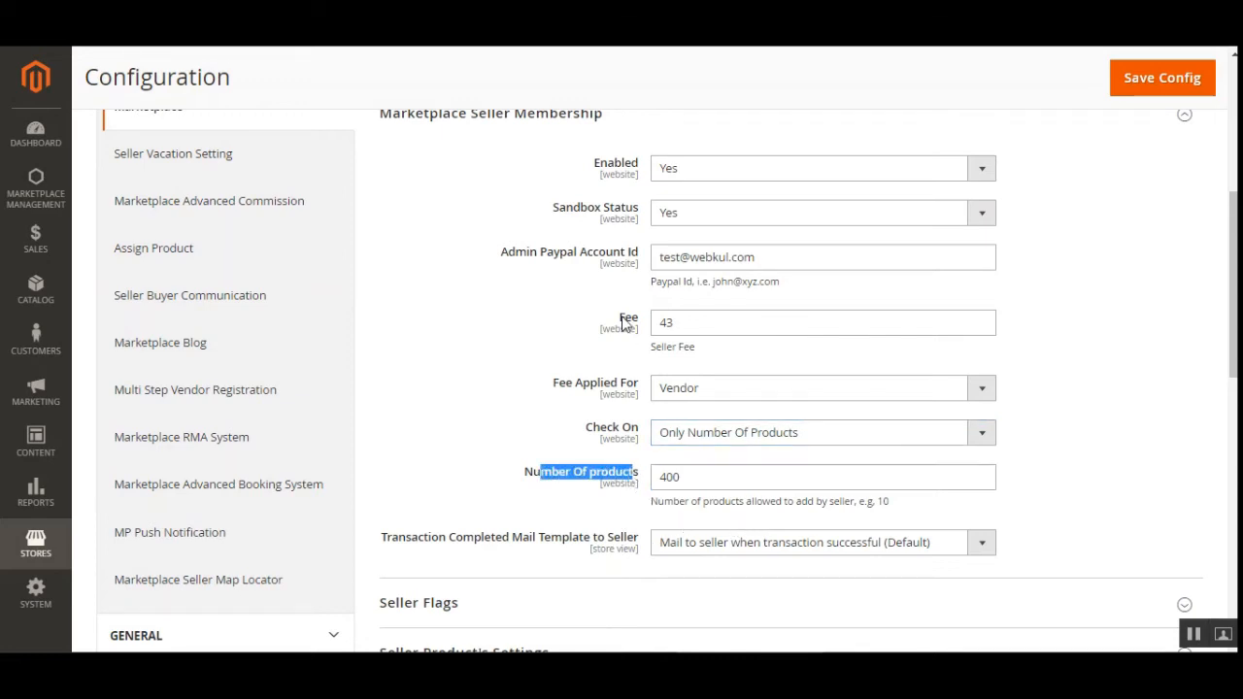
double_click(679, 322)
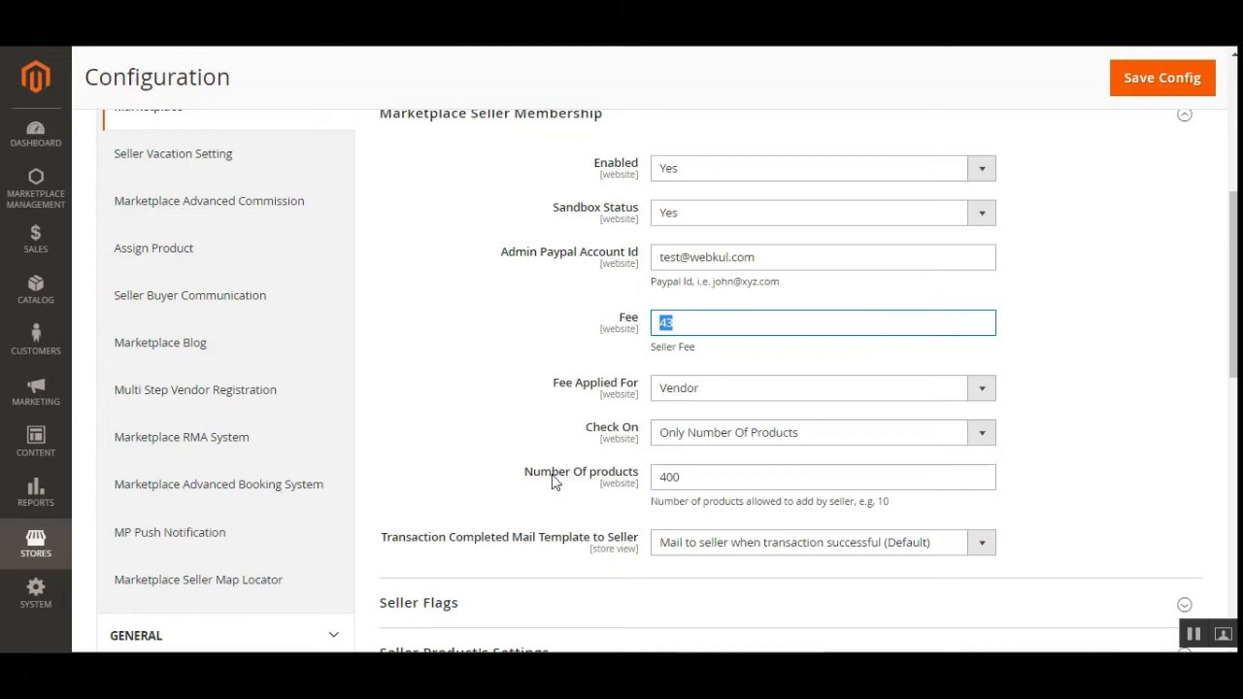
drag(551, 477, 646, 485)
click(692, 477)
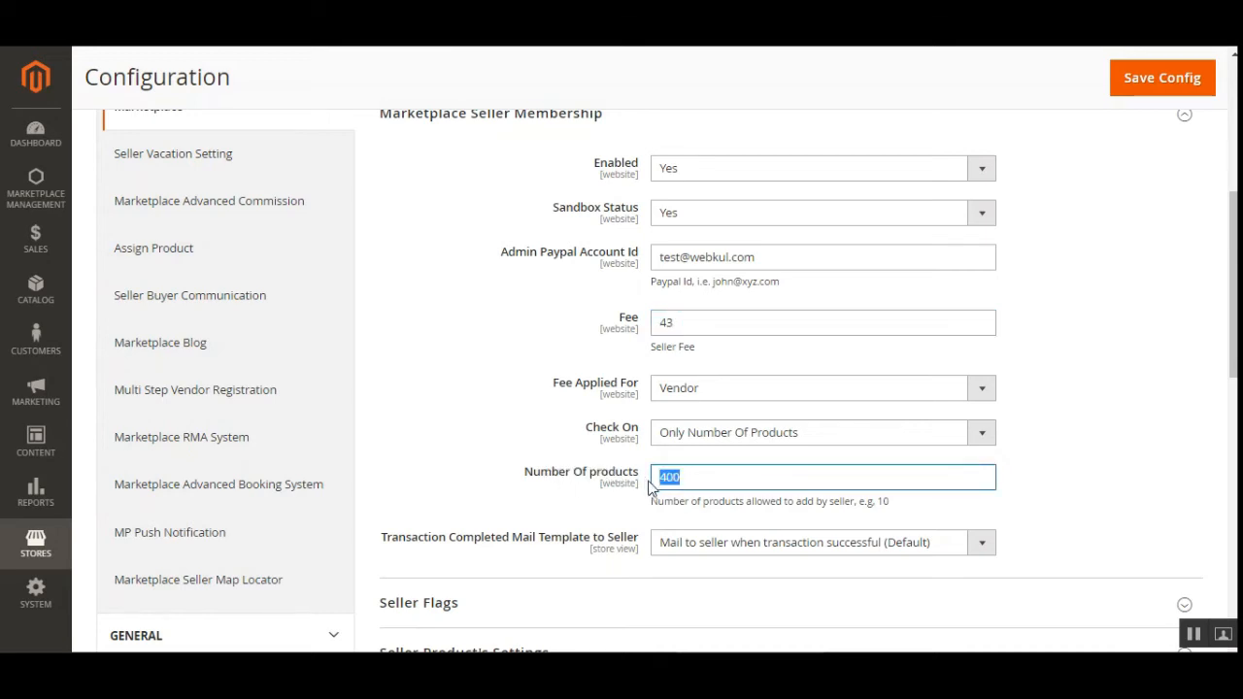
text(345)
drag(678, 324, 653, 331)
click(683, 479)
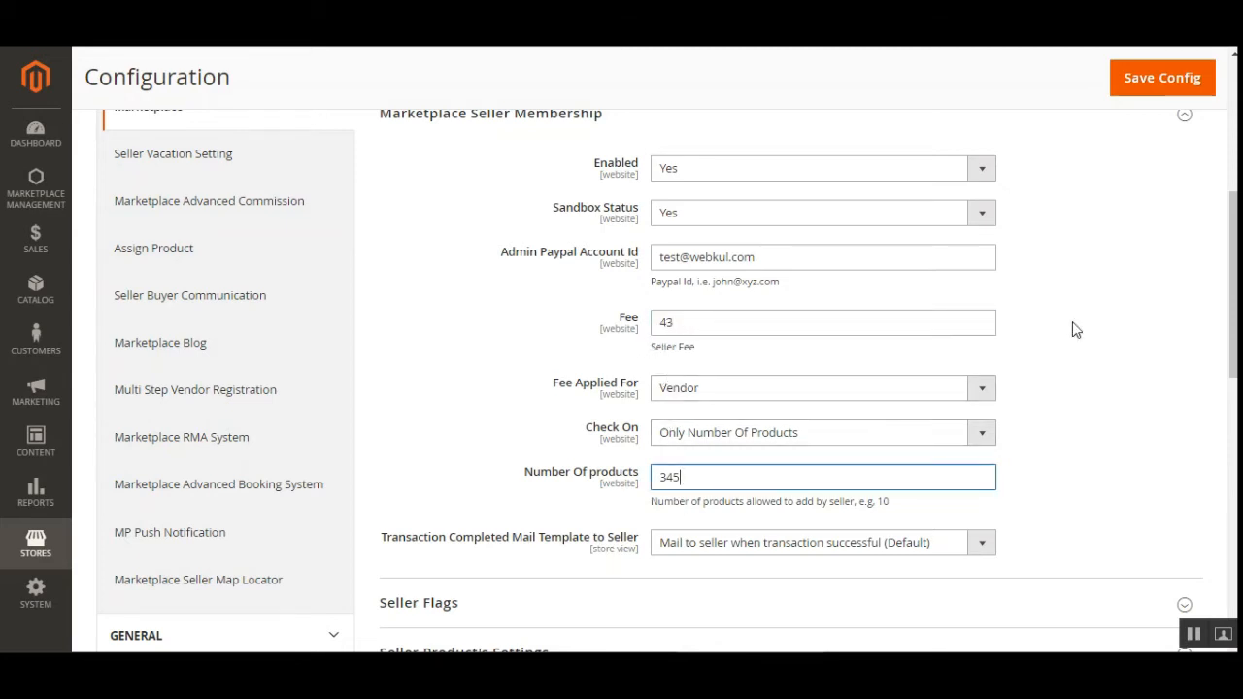
click(1115, 425)
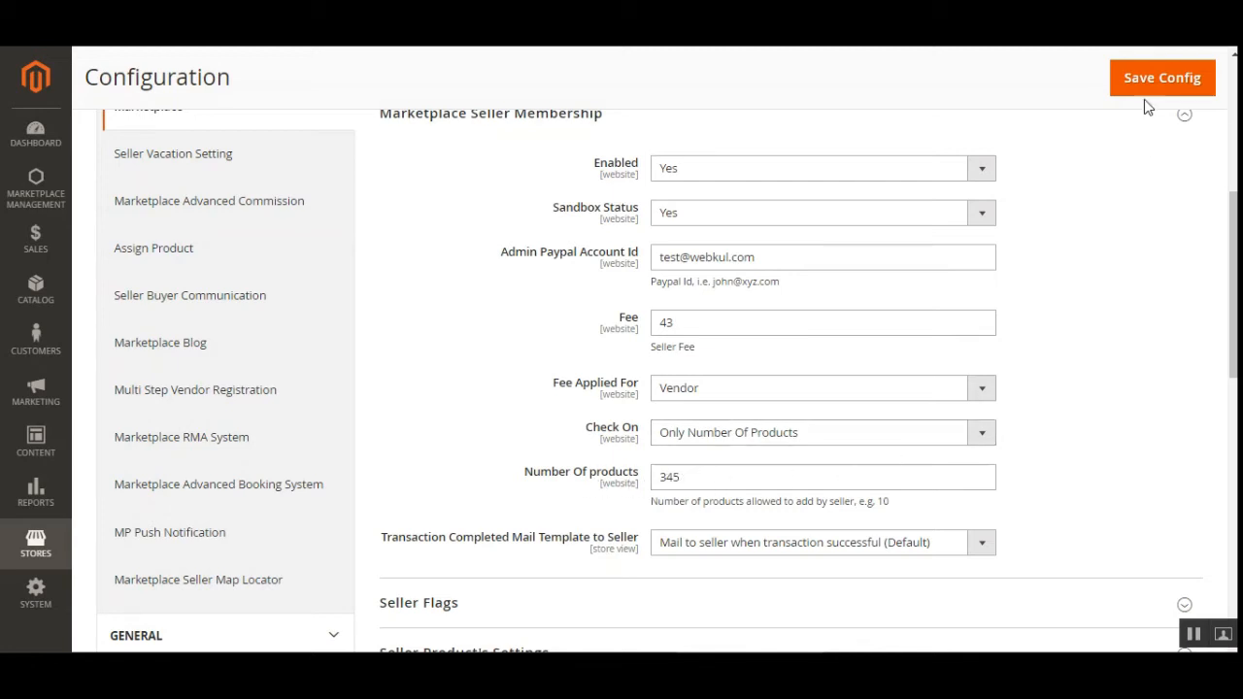
click(1147, 93)
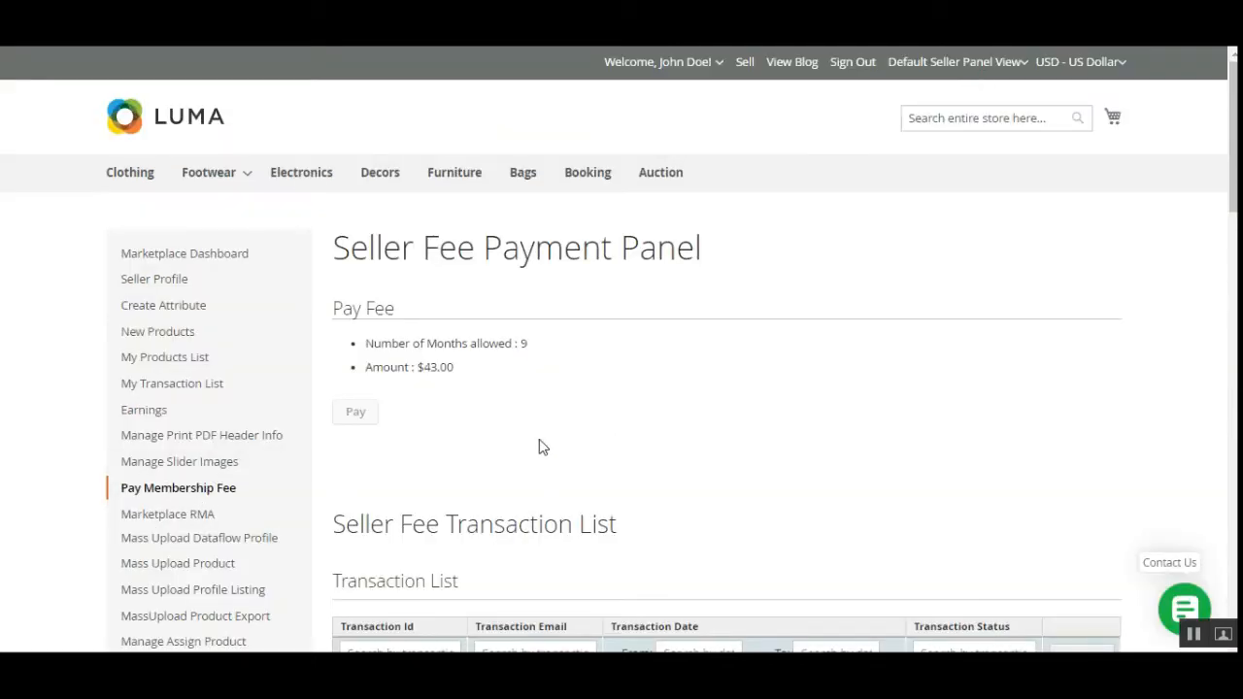
Scroll through the Seller Fee and Product Fee transaction lists, then reload the page with F5.
scroll(532, 444, down, 4)
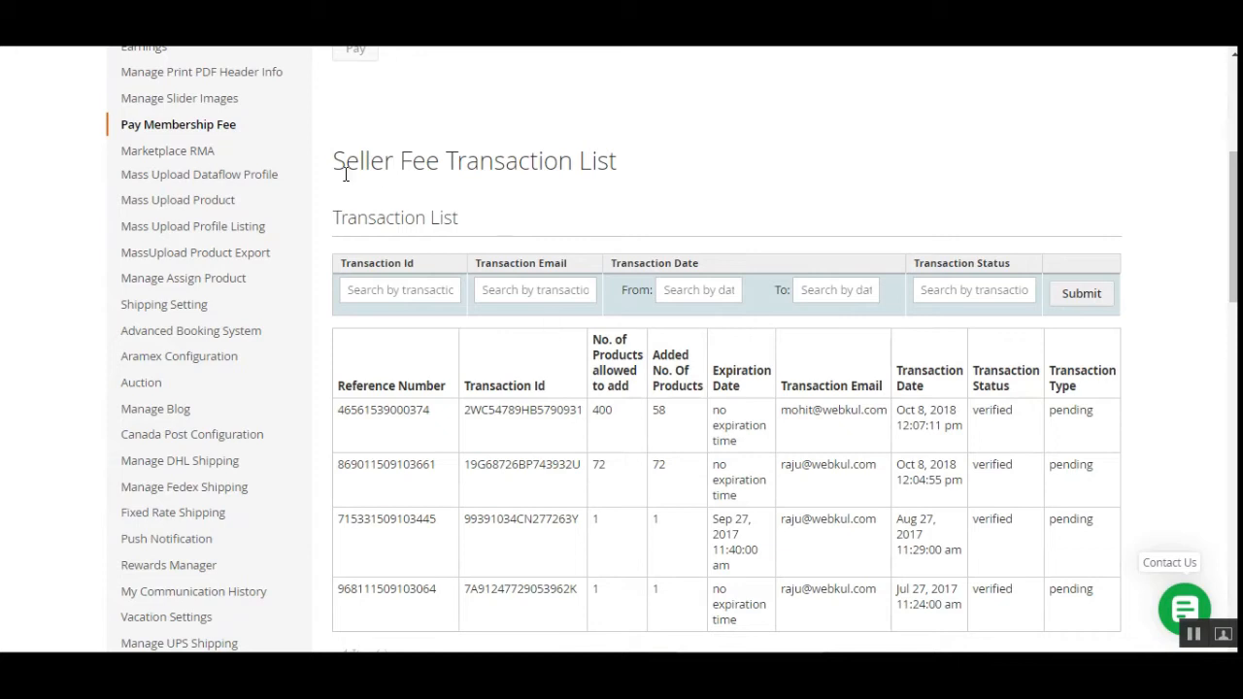
drag(335, 160, 443, 160)
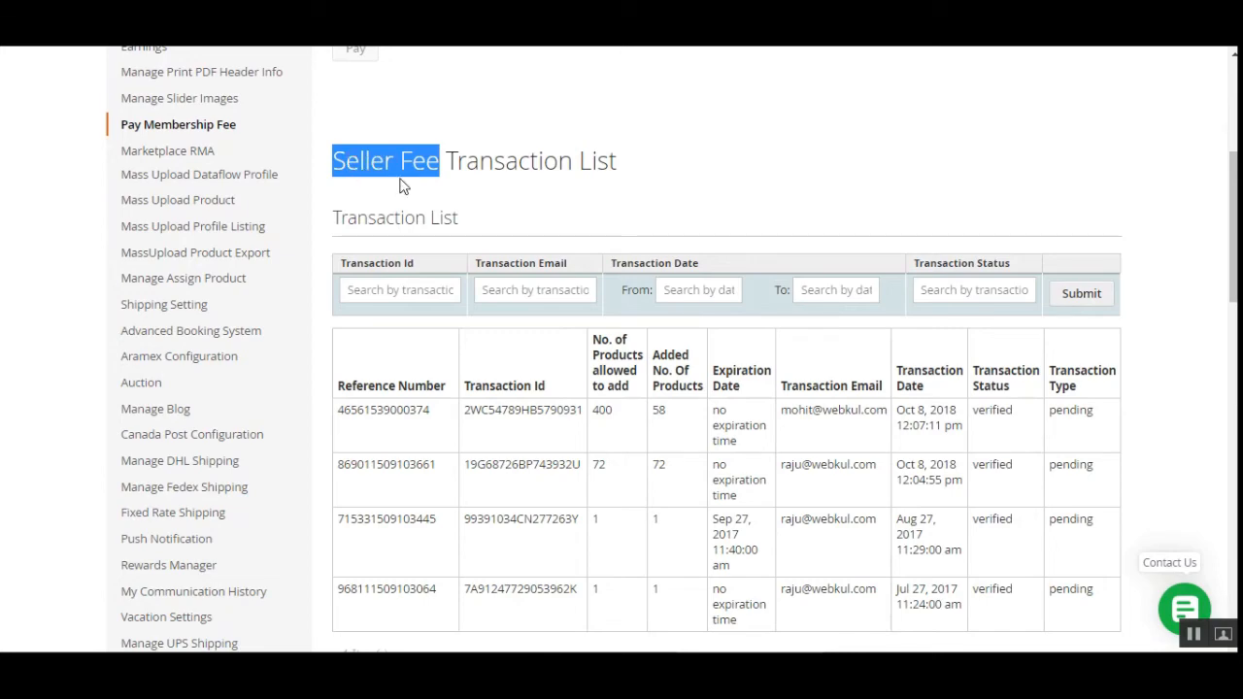
scroll(476, 434, down, 6)
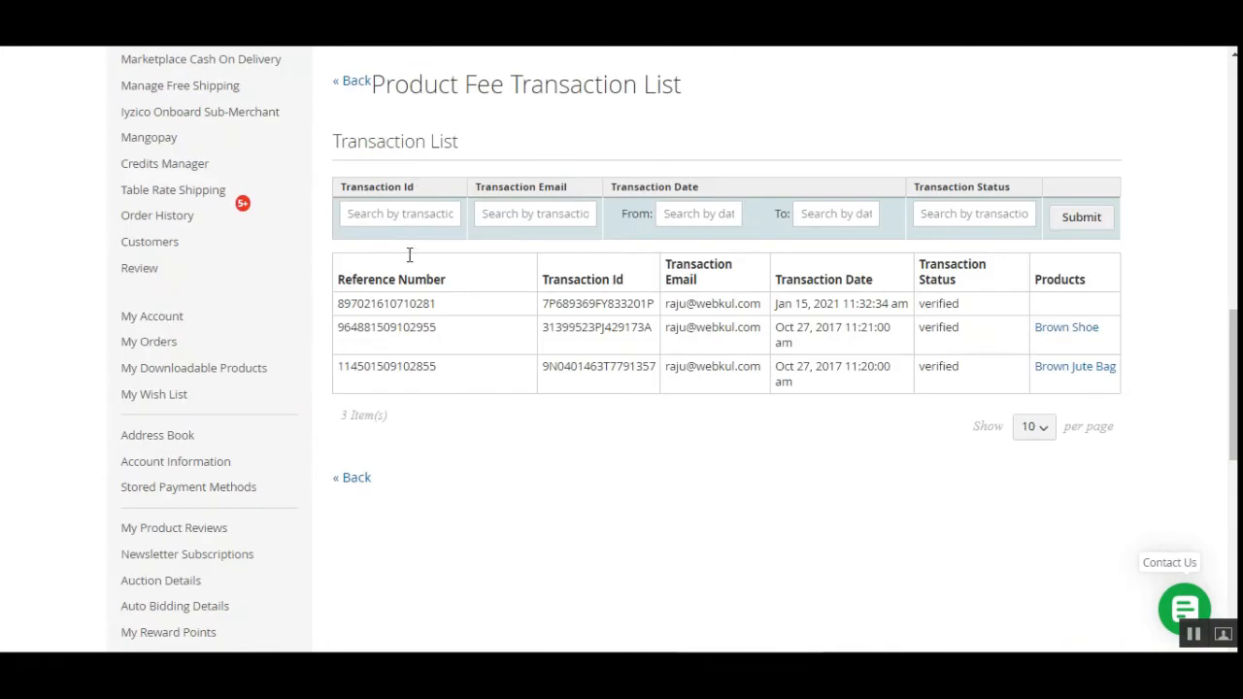
scroll(427, 356, up, 8)
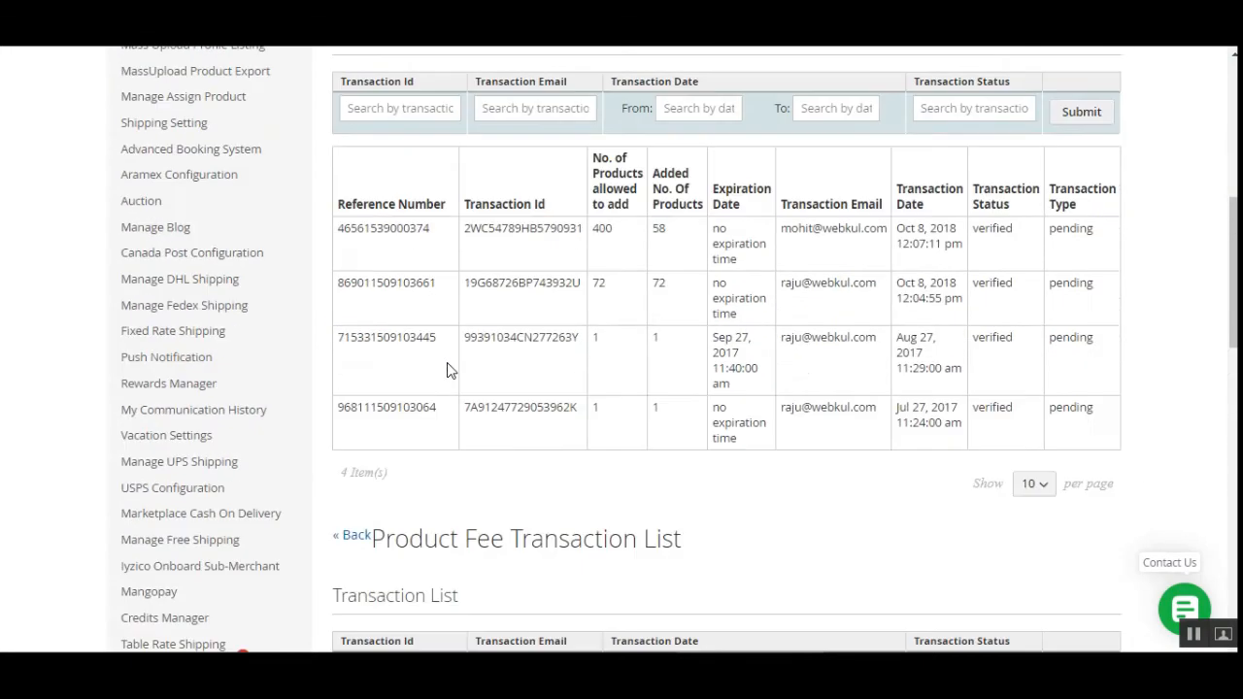
scroll(489, 377, up, 3)
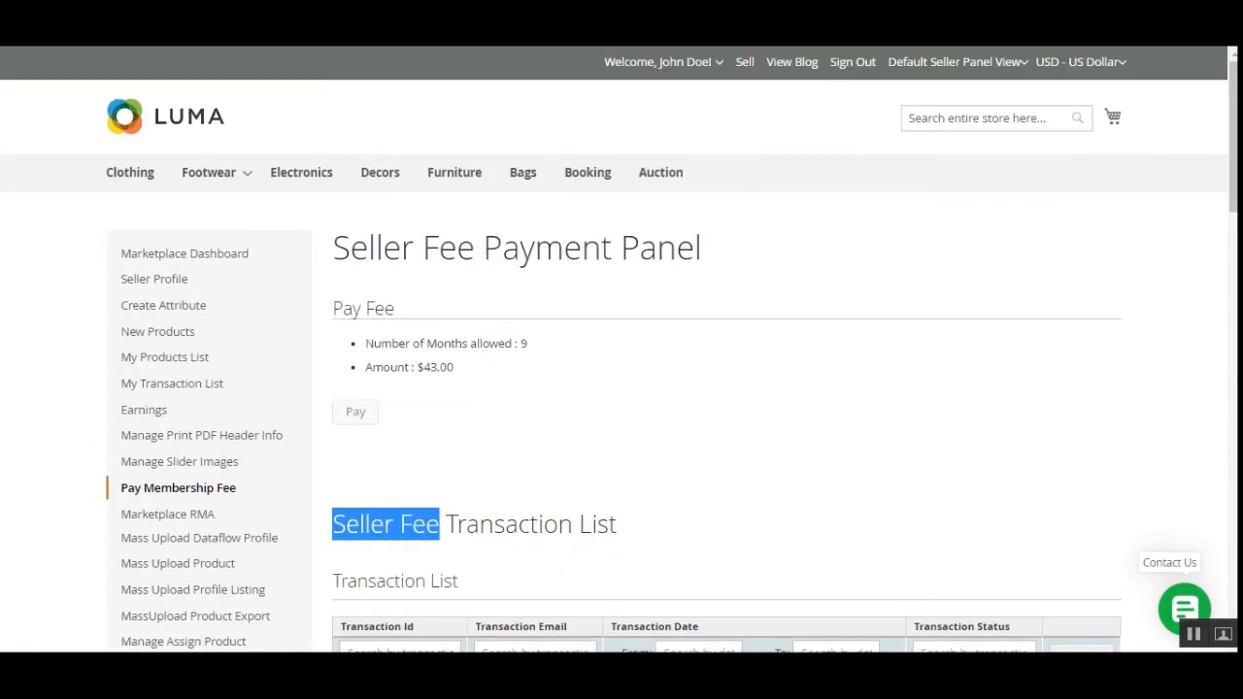
key(F5)
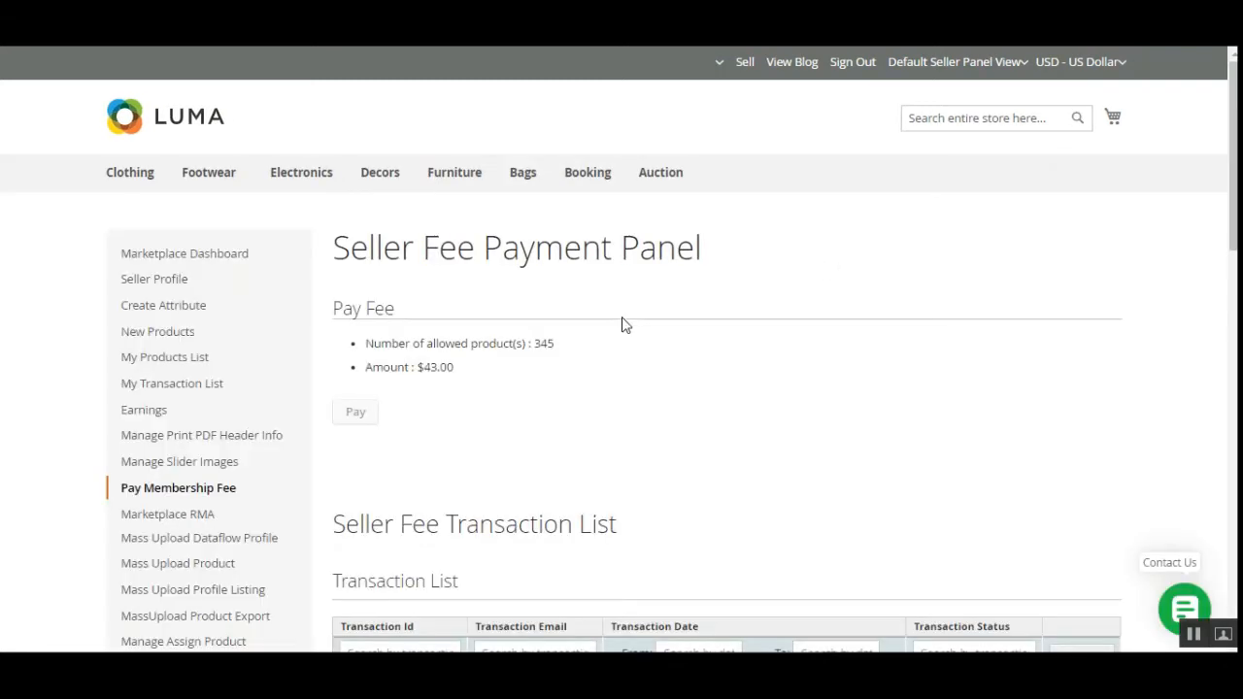
Verify the panel shows 345 allowed products and an amount of $43.00.
drag(374, 344, 535, 348)
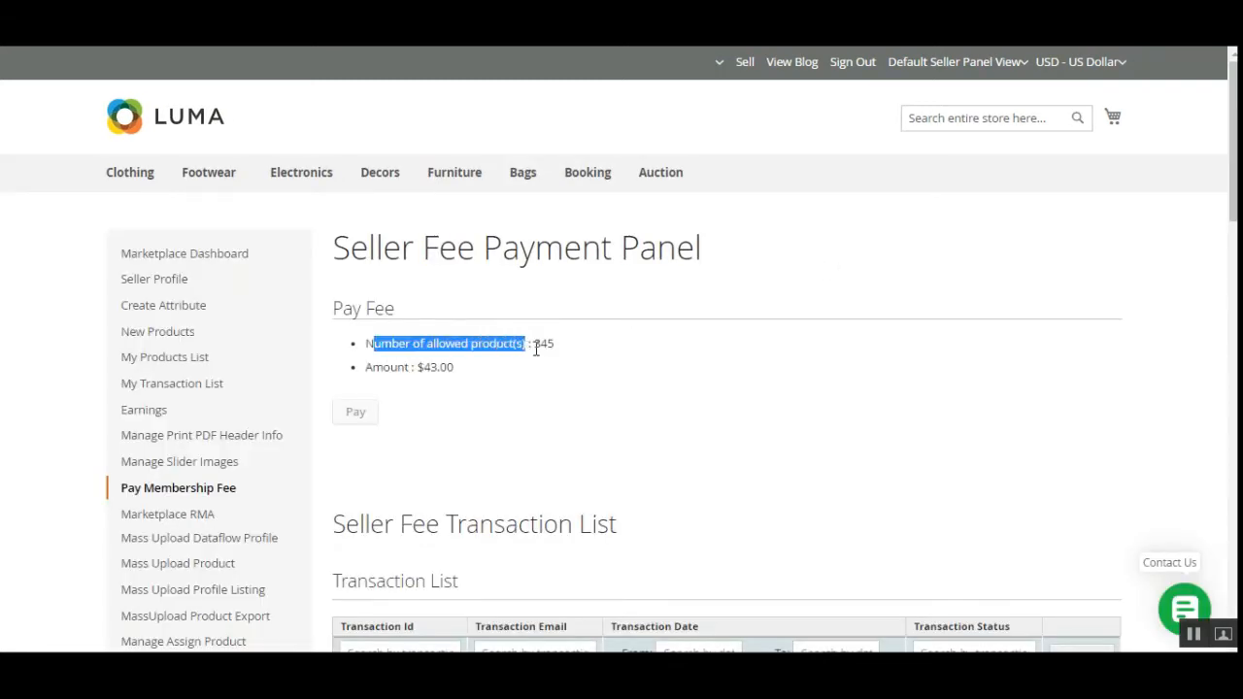
double_click(541, 345)
click(580, 352)
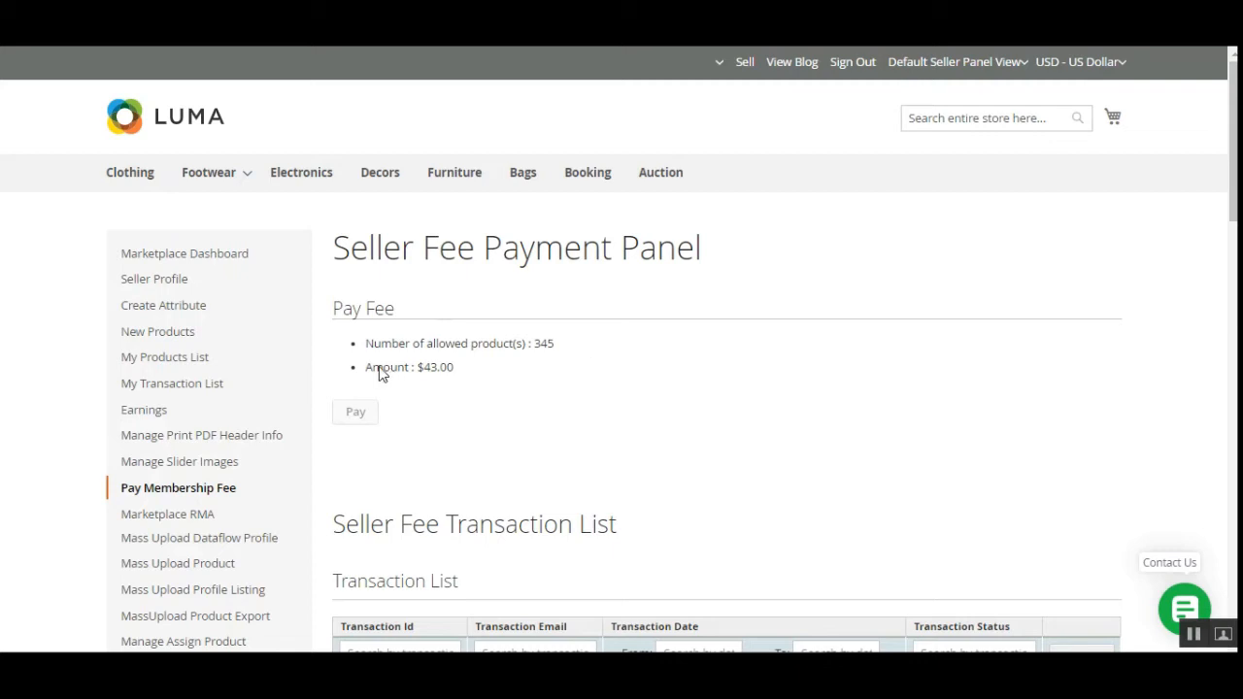
drag(381, 369, 461, 379)
click(444, 375)
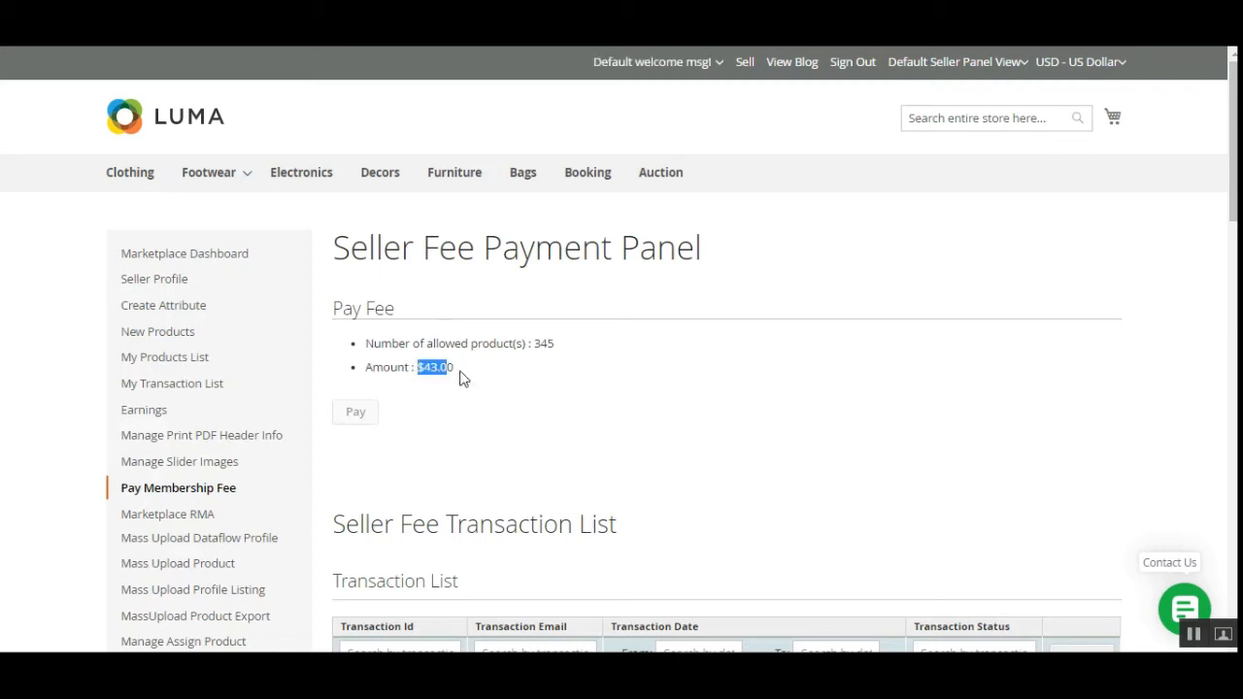
click(458, 378)
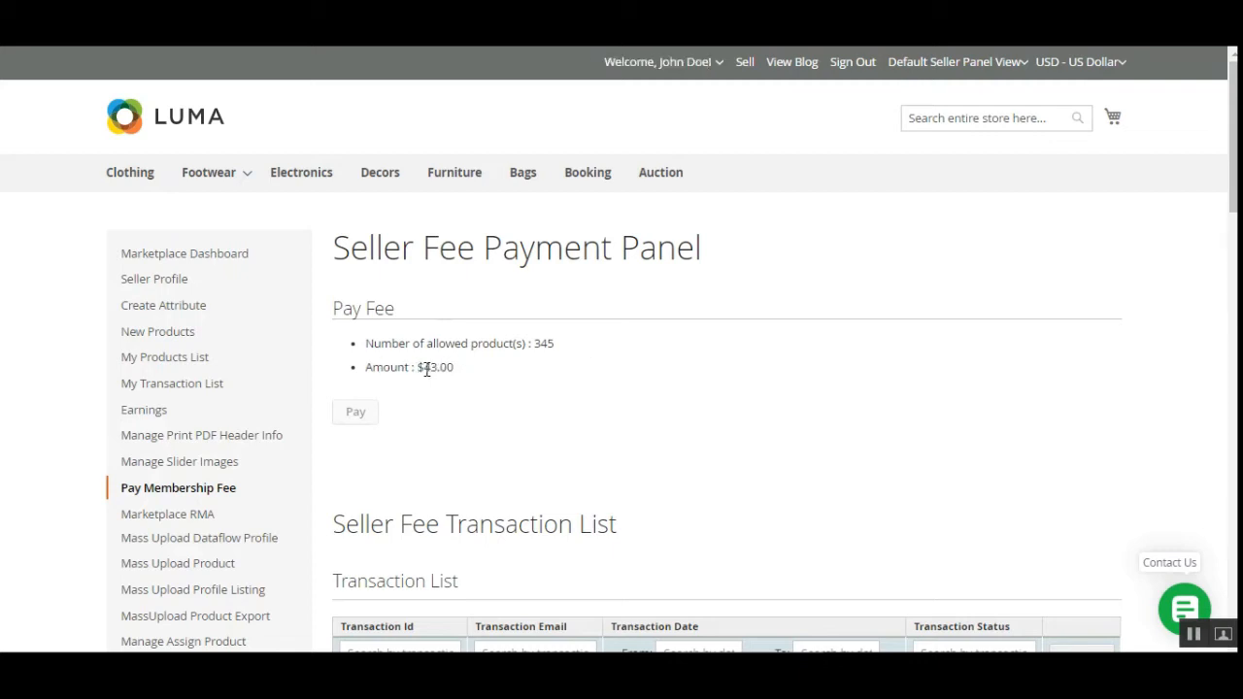
drag(419, 369, 459, 382)
click(446, 375)
drag(534, 343, 568, 365)
click(555, 375)
Check the Seller Fee transaction row showing 400 products allowed and 58 already added.
scroll(475, 447, down, 3)
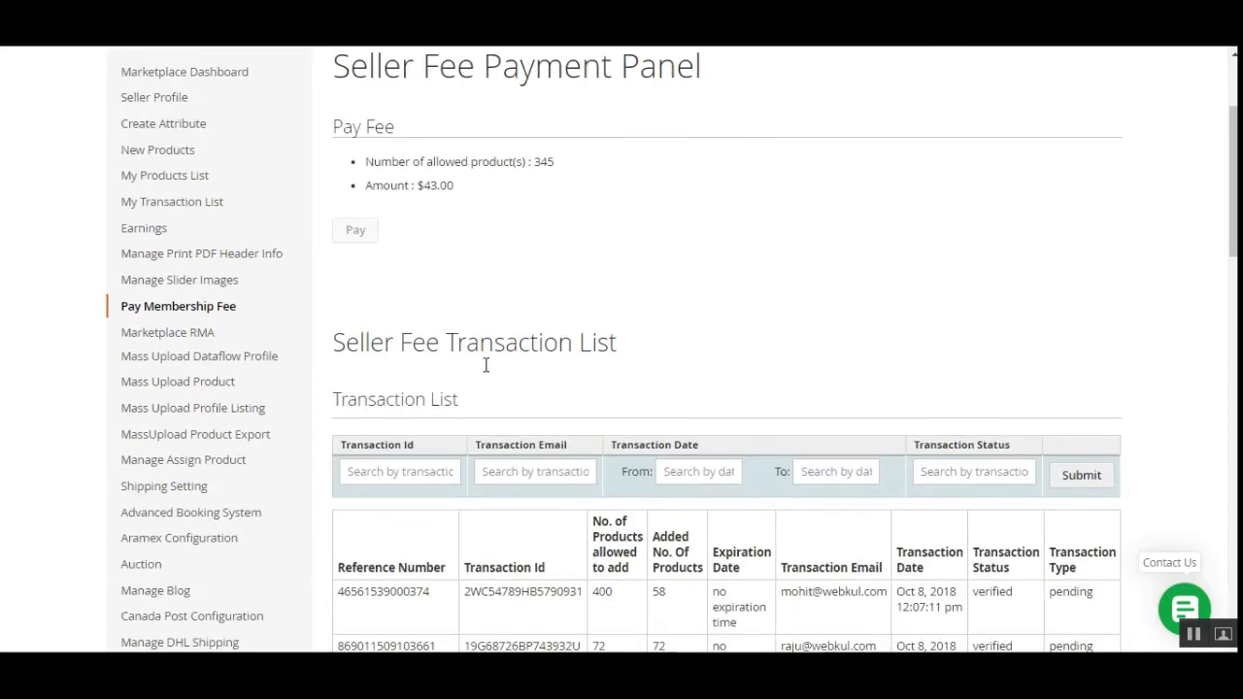
scroll(397, 567, down, 1)
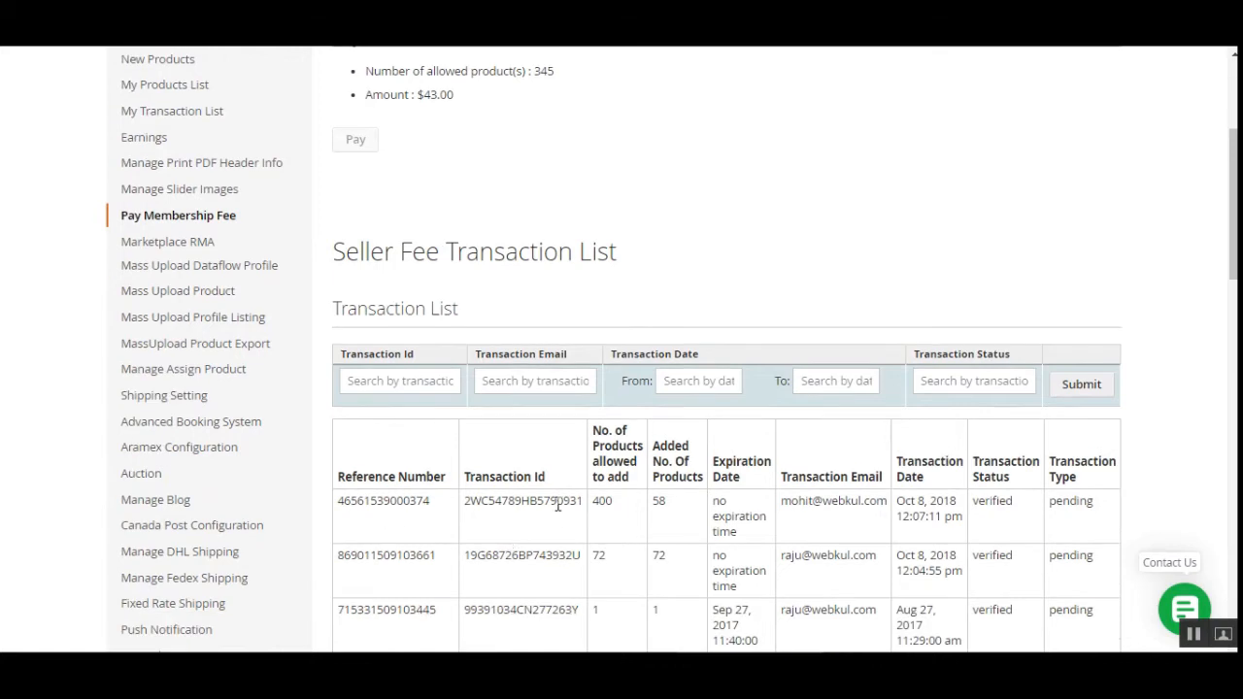
drag(558, 505, 585, 507)
double_click(657, 503)
double_click(607, 502)
scroll(649, 491, up, 3)
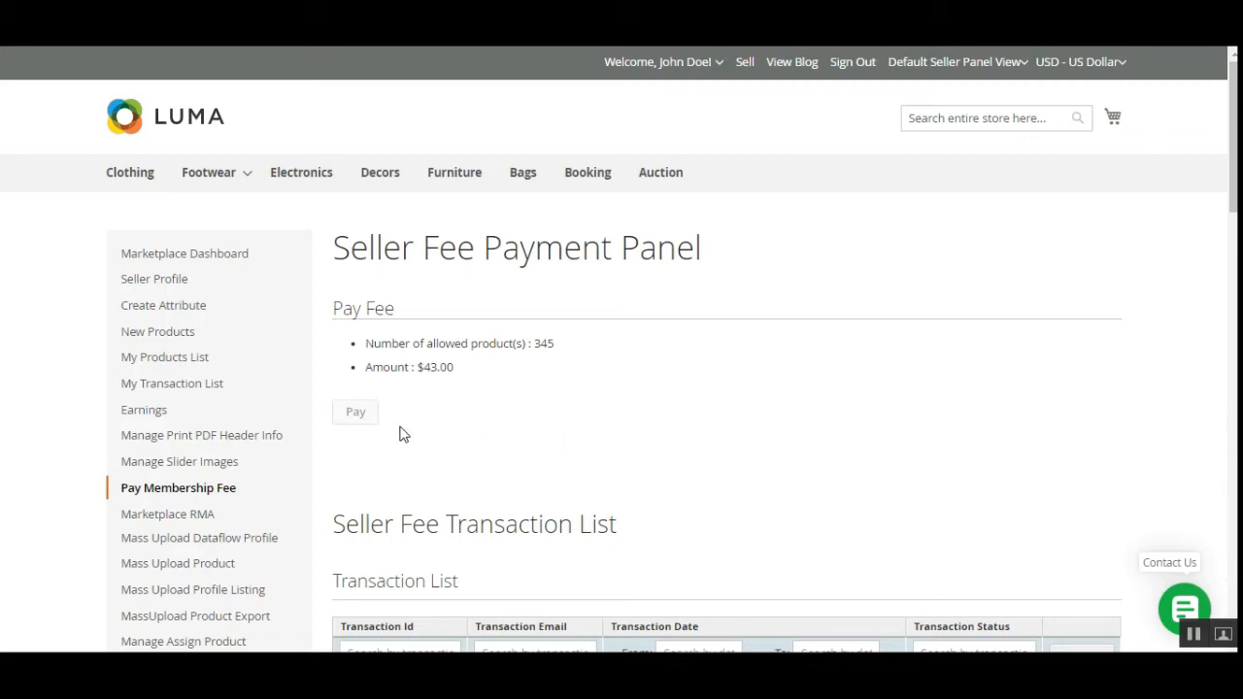
drag(347, 310, 389, 356)
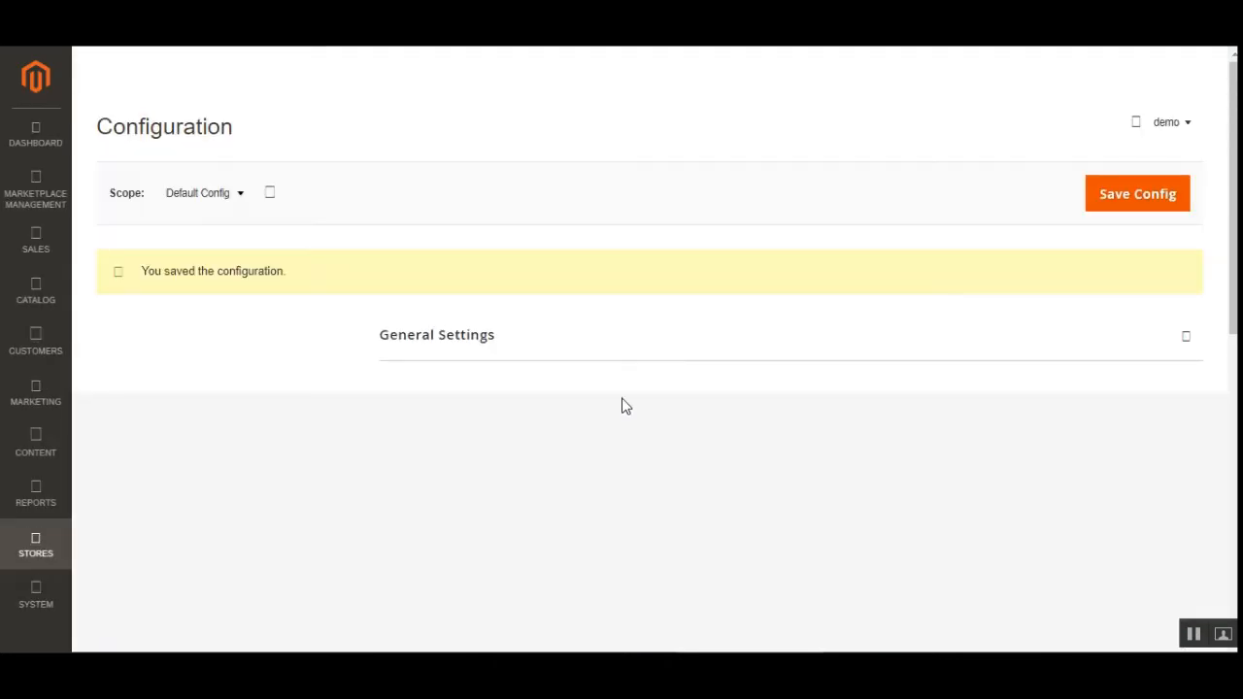
Keep Only Number Of Products, set Fee Applied For to Product, and keep Type Of Fee Fixed.
drag(1235, 251, 1235, 325)
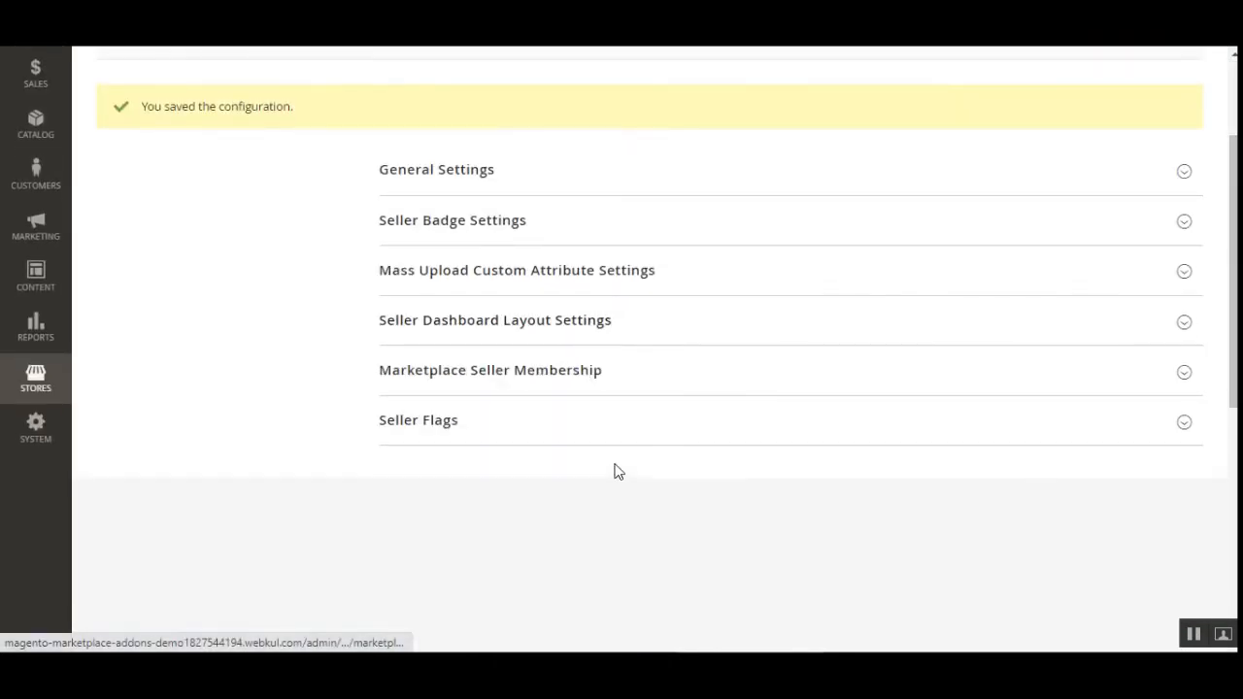
scroll(701, 437, down, 2)
scroll(701, 438, down, 1)
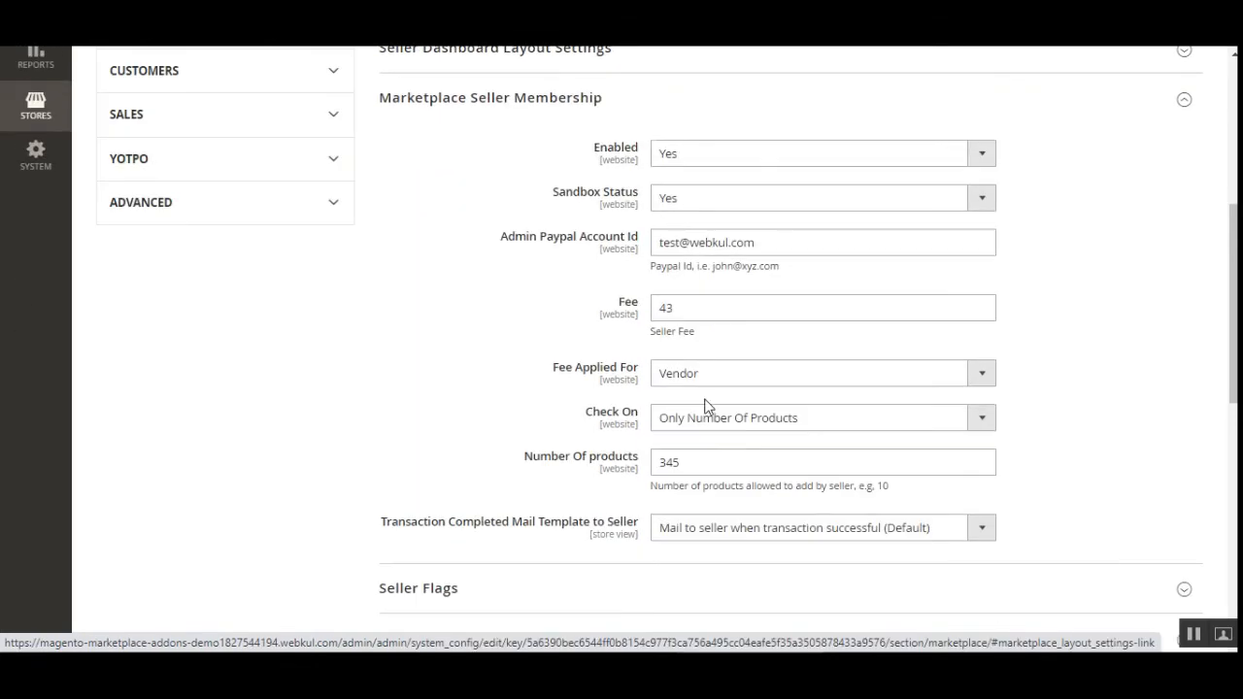
click(721, 428)
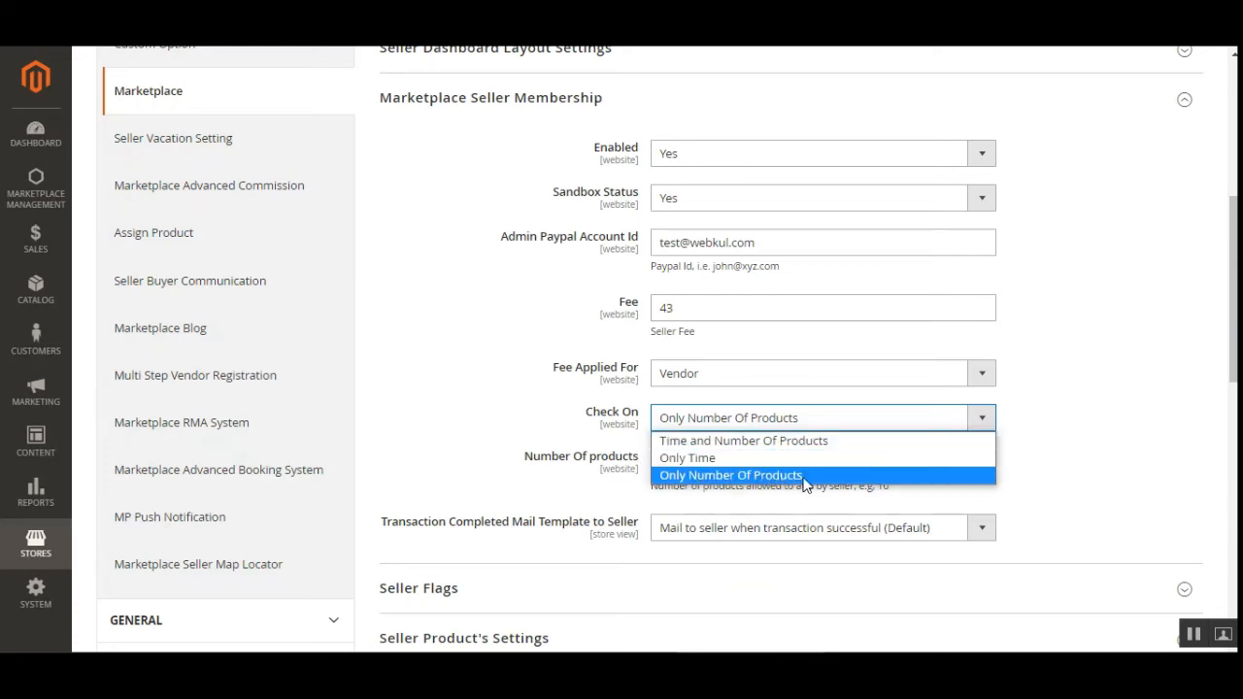
click(628, 466)
click(703, 379)
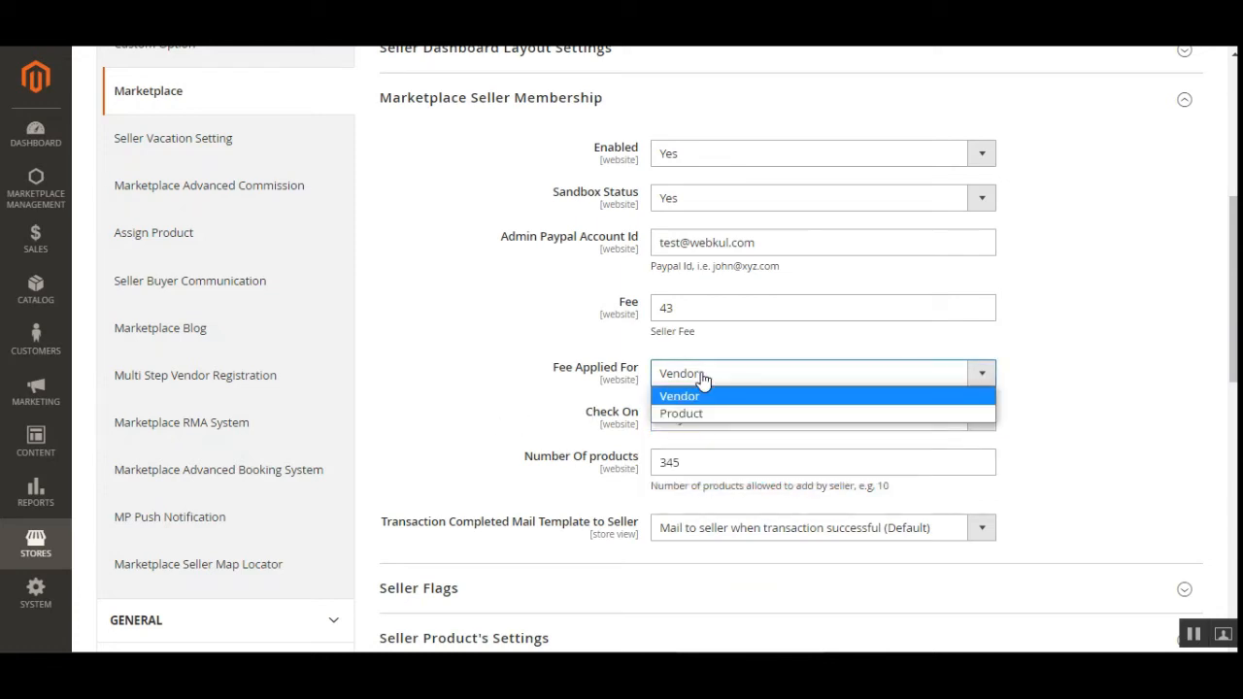
click(712, 418)
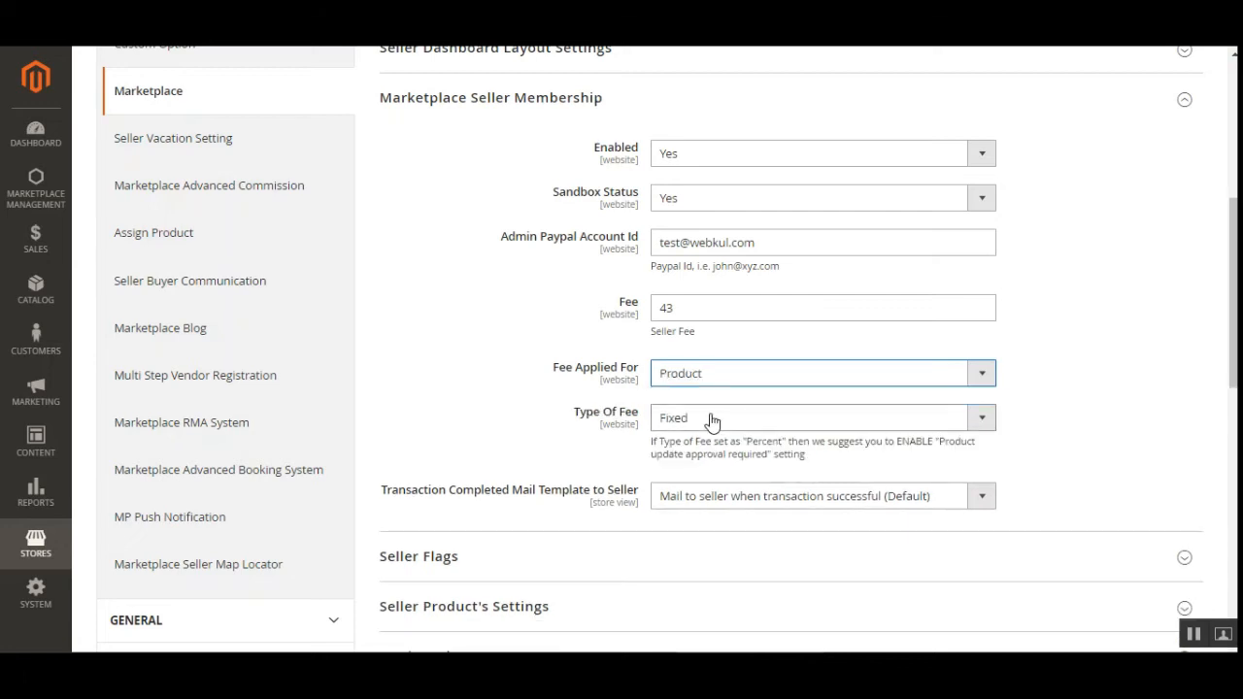
click(712, 418)
click(605, 438)
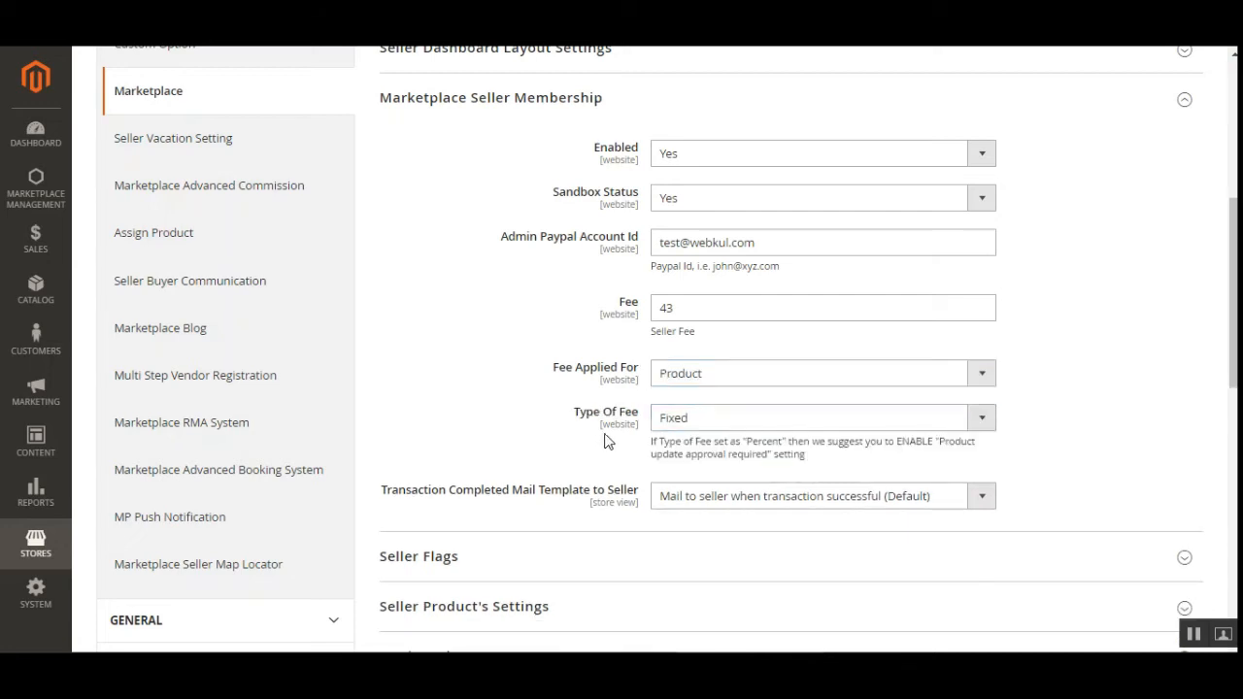
Change the fee amount from 43 to 23.
drag(682, 307, 631, 316)
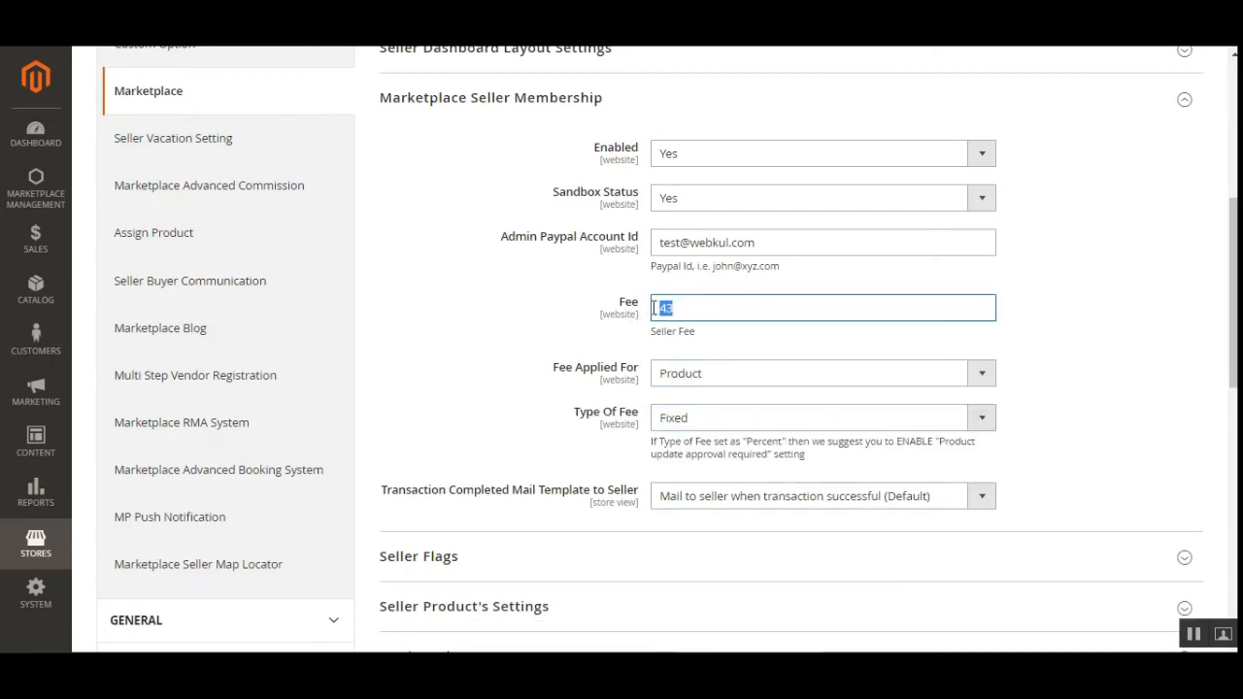
click(679, 307)
text(23)
click(1080, 371)
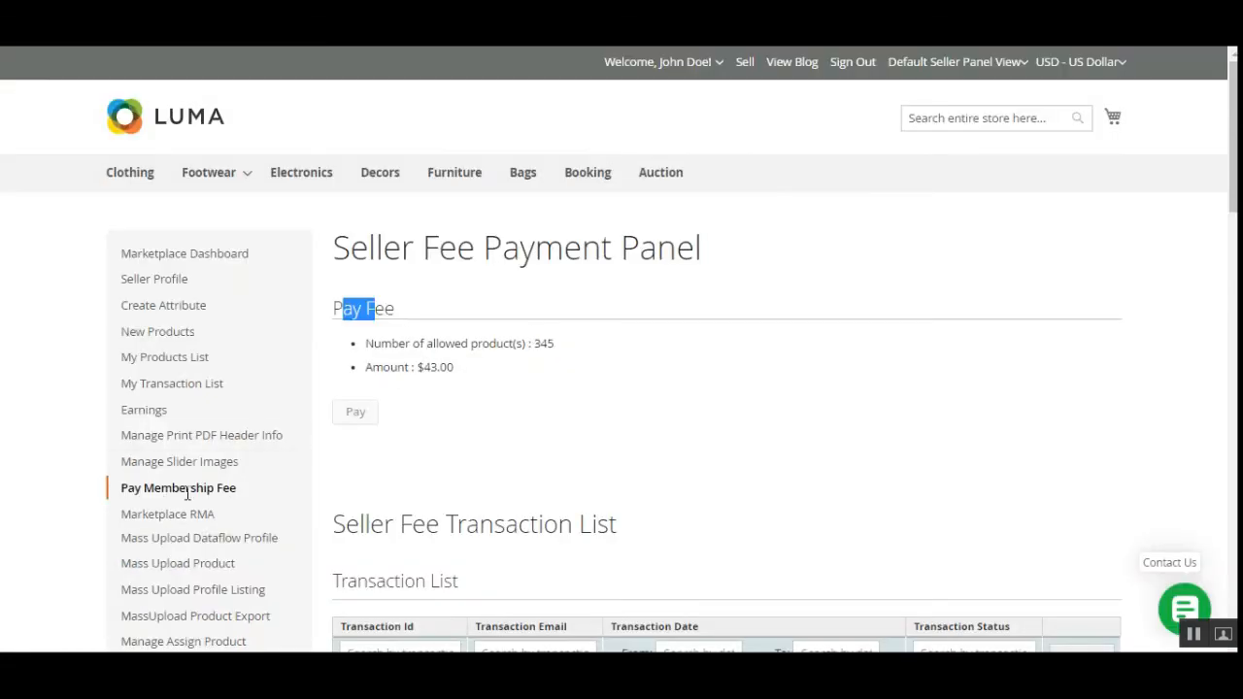
Reload the membership fee page and check the Pay Fee section.
click(460, 474)
scroll(246, 487, down, 2)
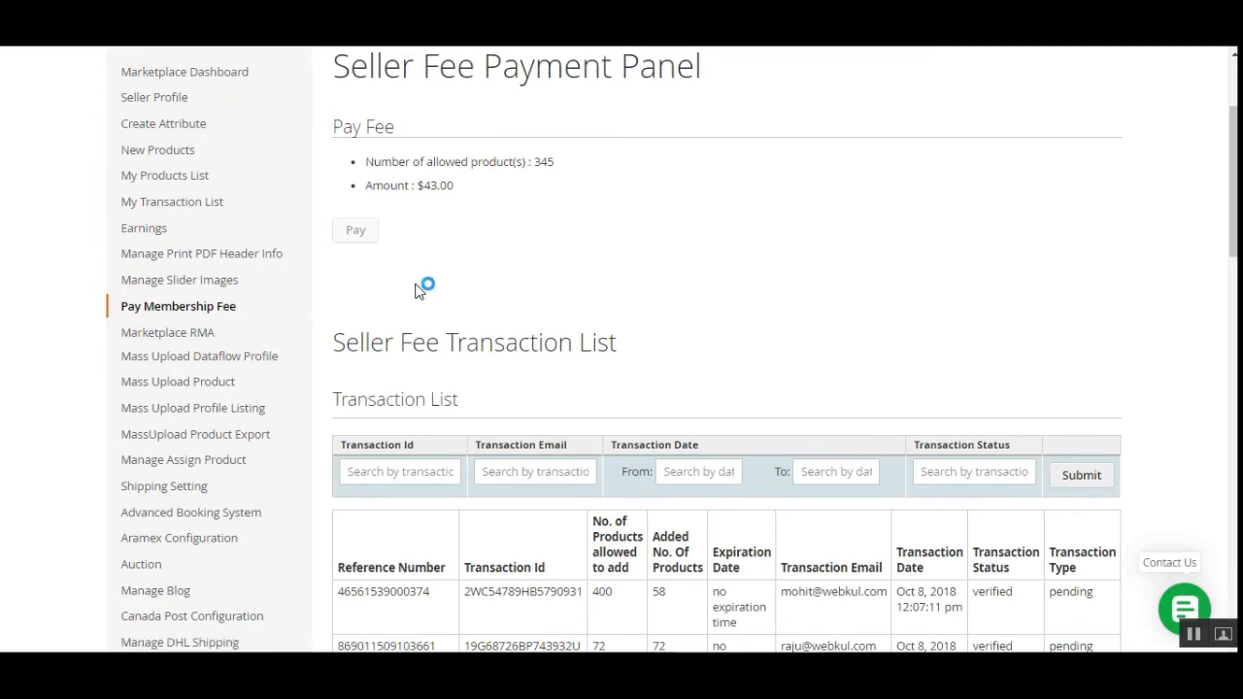
click(176, 309)
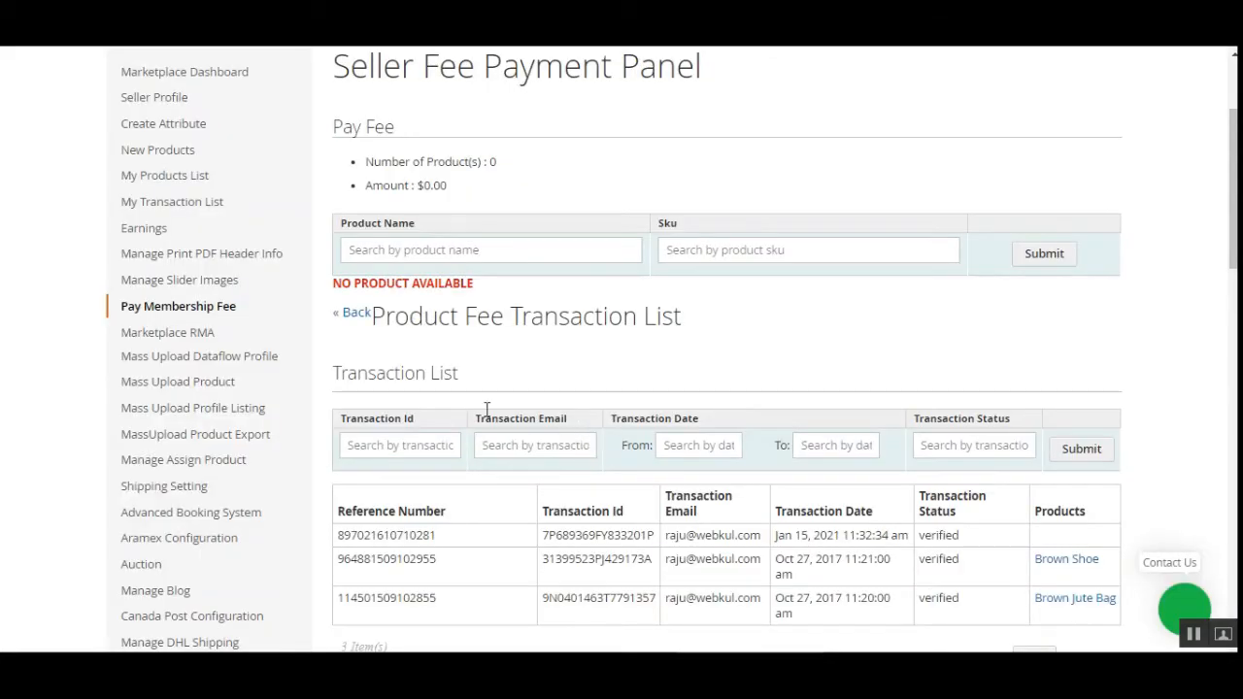
scroll(500, 302, up, 2)
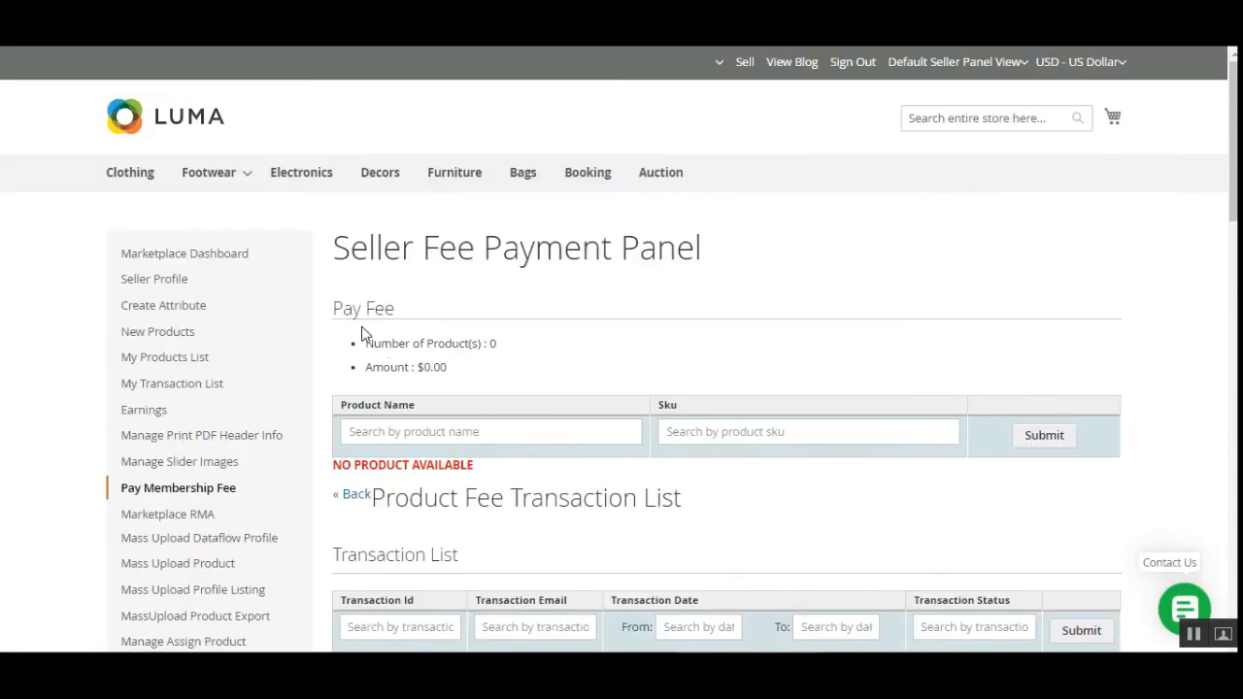
drag(342, 309, 401, 315)
click(413, 312)
click(402, 316)
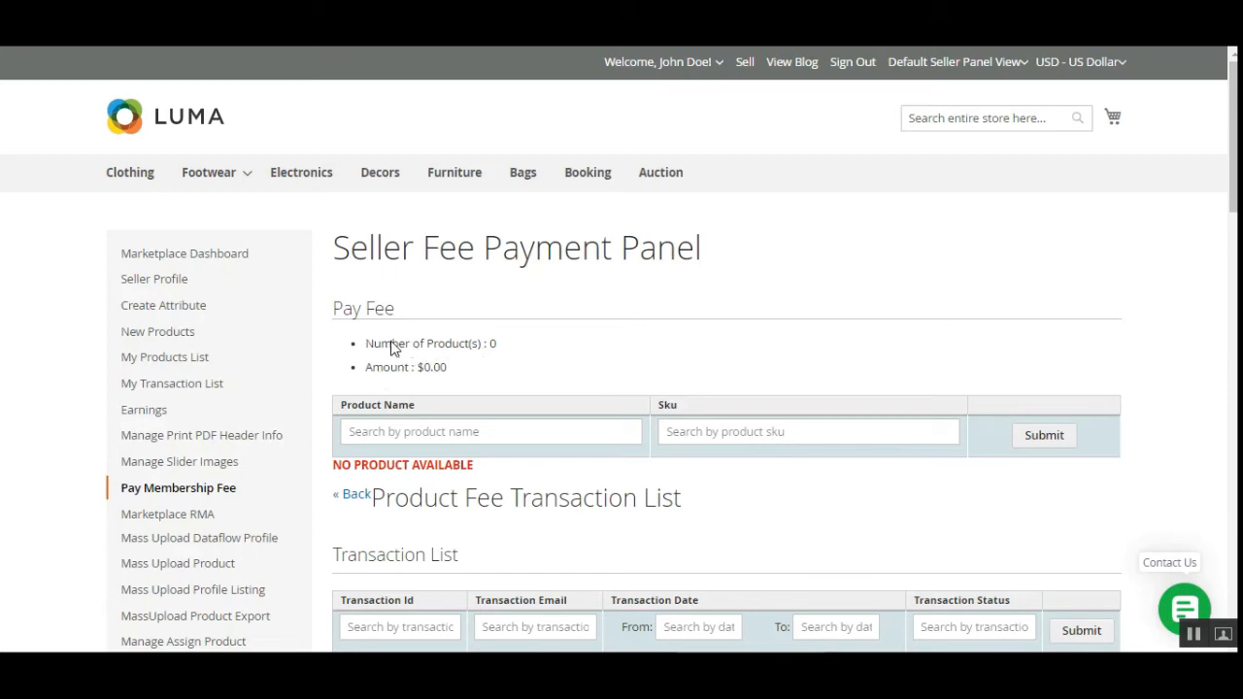
Confirm the panel now shows 0 allowed products and a NO PRODUCT AVAILABLE notice.
drag(392, 343, 501, 349)
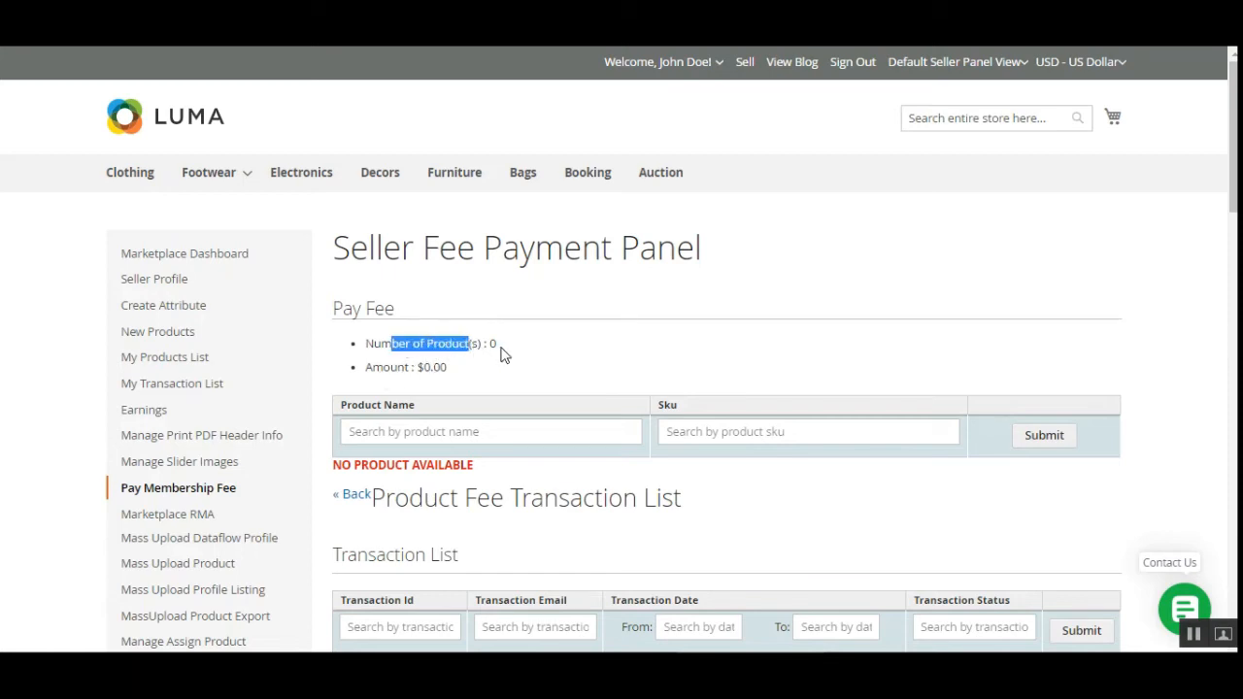
click(451, 381)
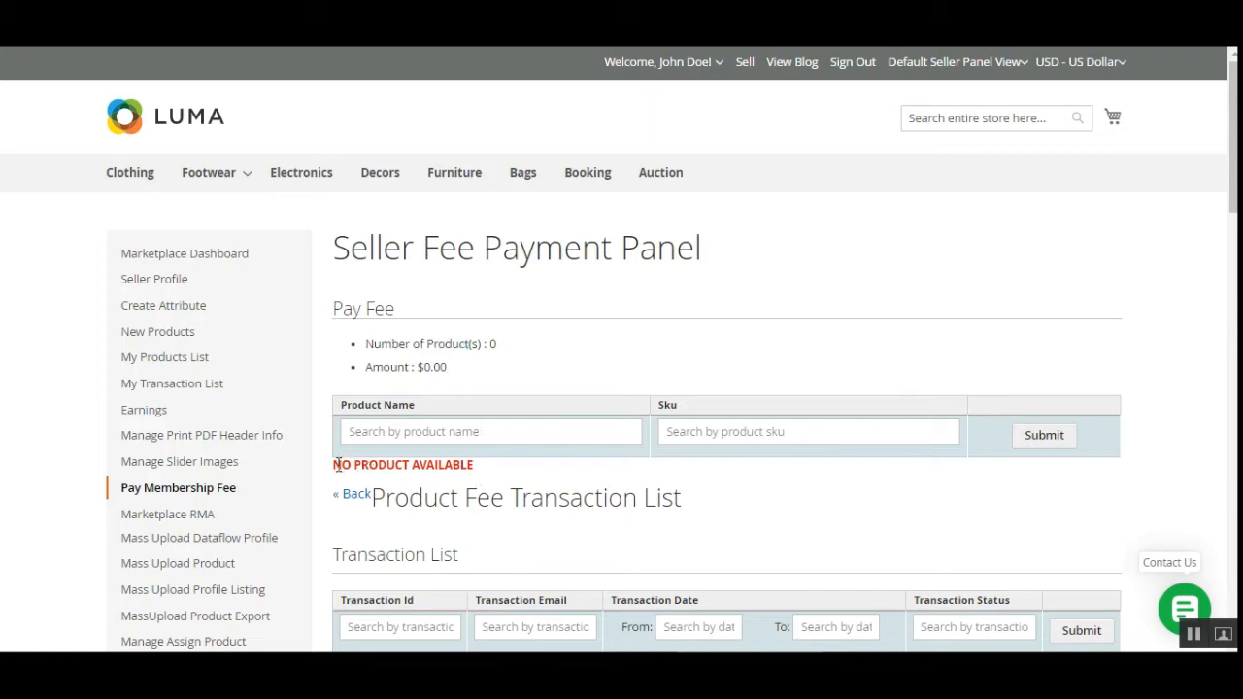
drag(337, 465, 493, 471)
click(407, 482)
mouse_move(339, 471)
mouse_down()
mouse_move(508, 475)
mouse_move(334, 465)
mouse_up()
click(415, 474)
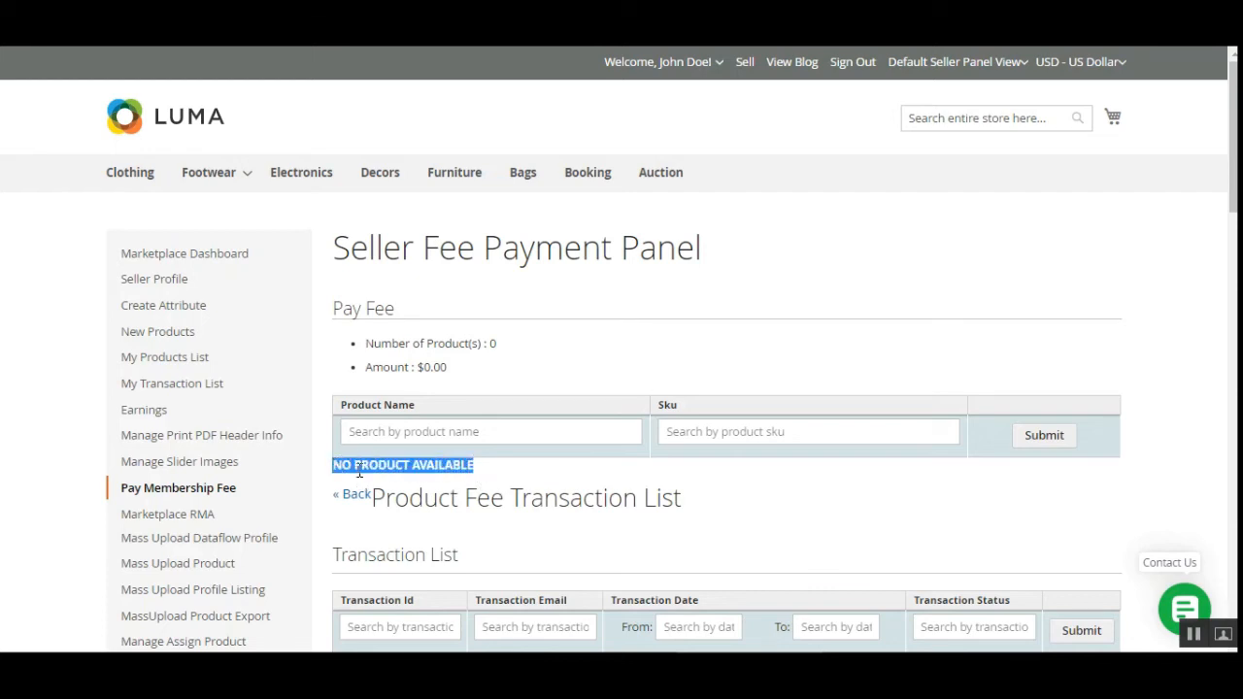
click(360, 471)
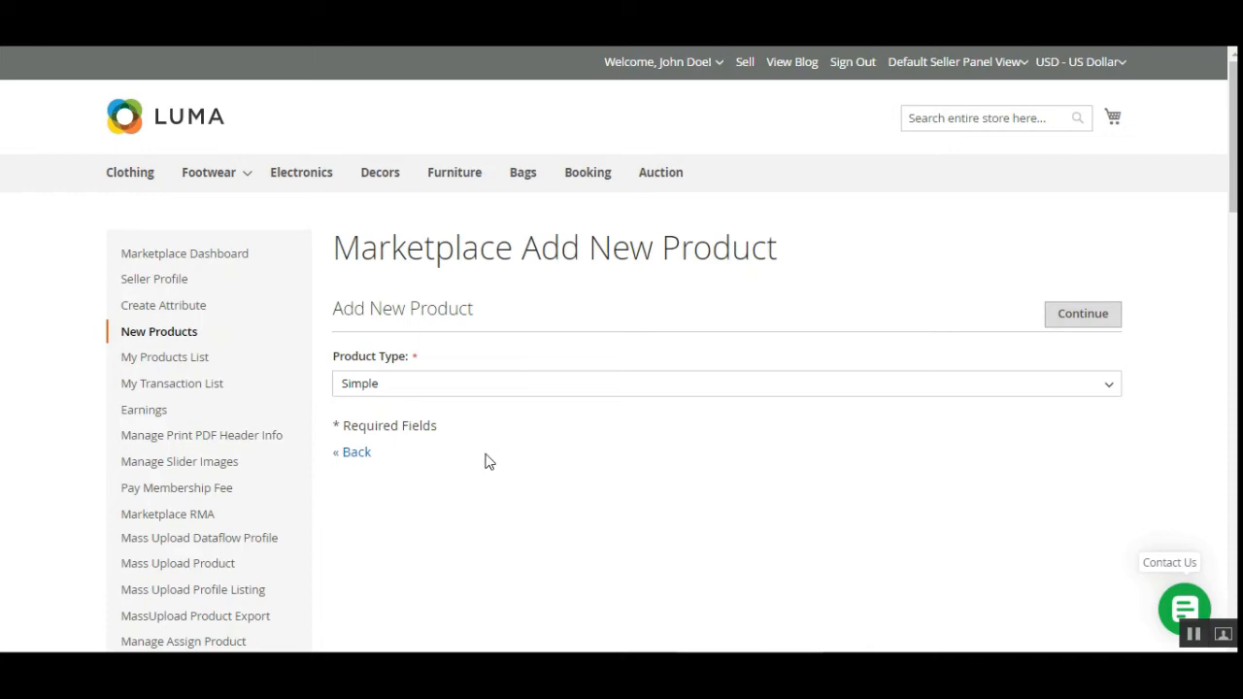
Put the product in Clothing, name it 'u product', and reuse the name as description.
scroll(472, 457, down, 2)
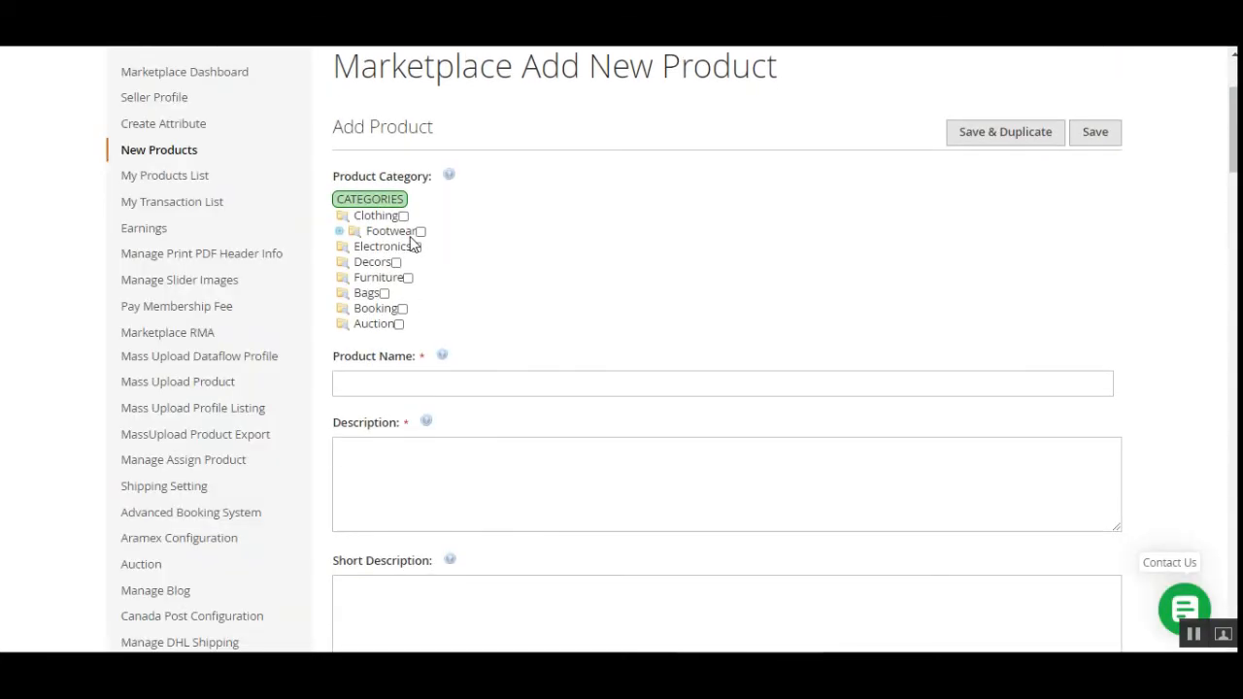
click(404, 217)
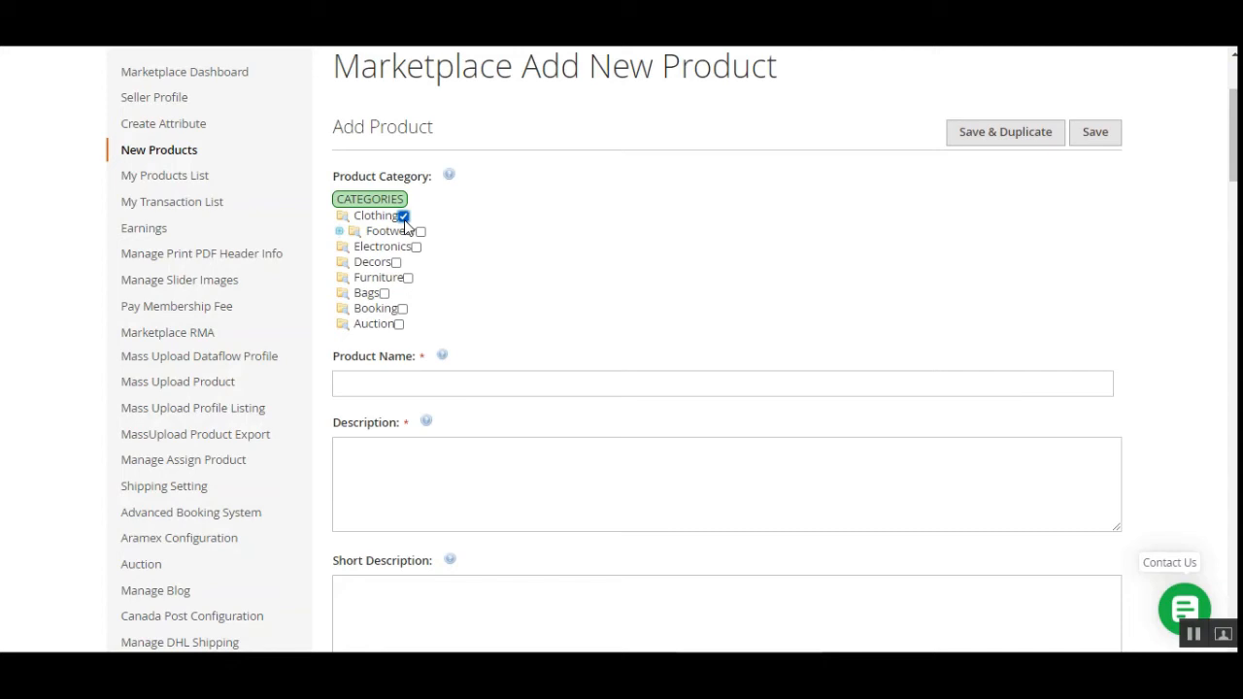
click(384, 383)
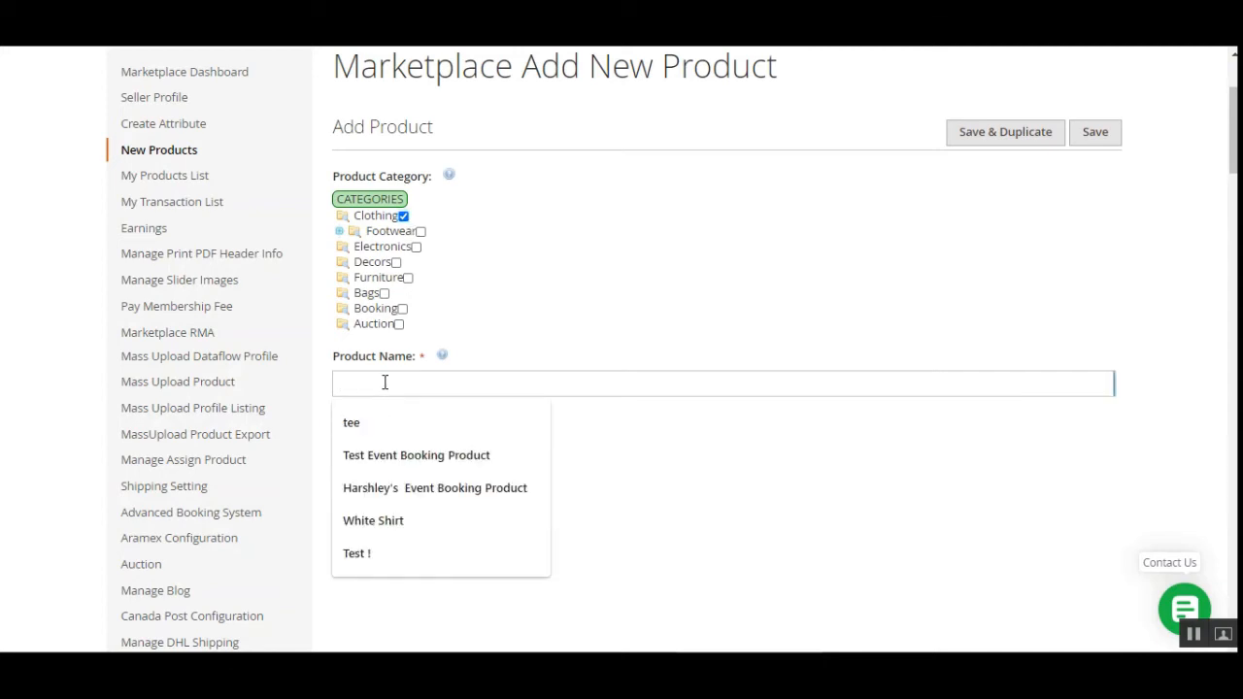
text(u product)
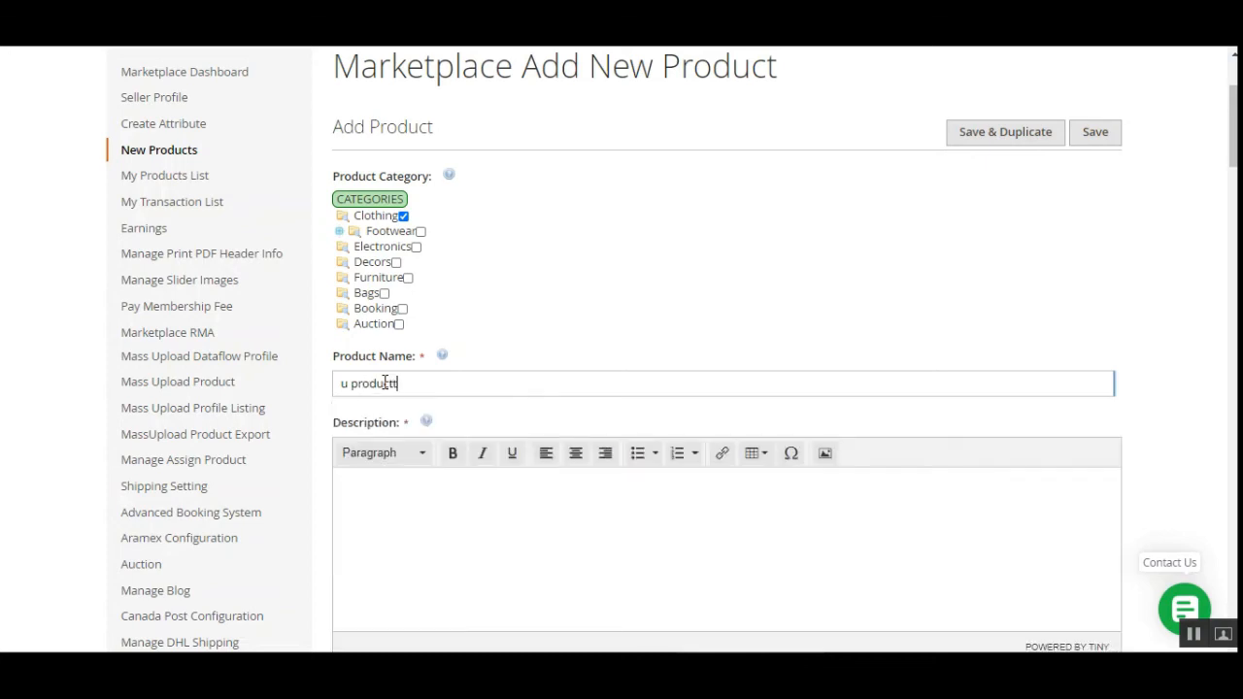
triple_click(385, 383)
click(439, 492)
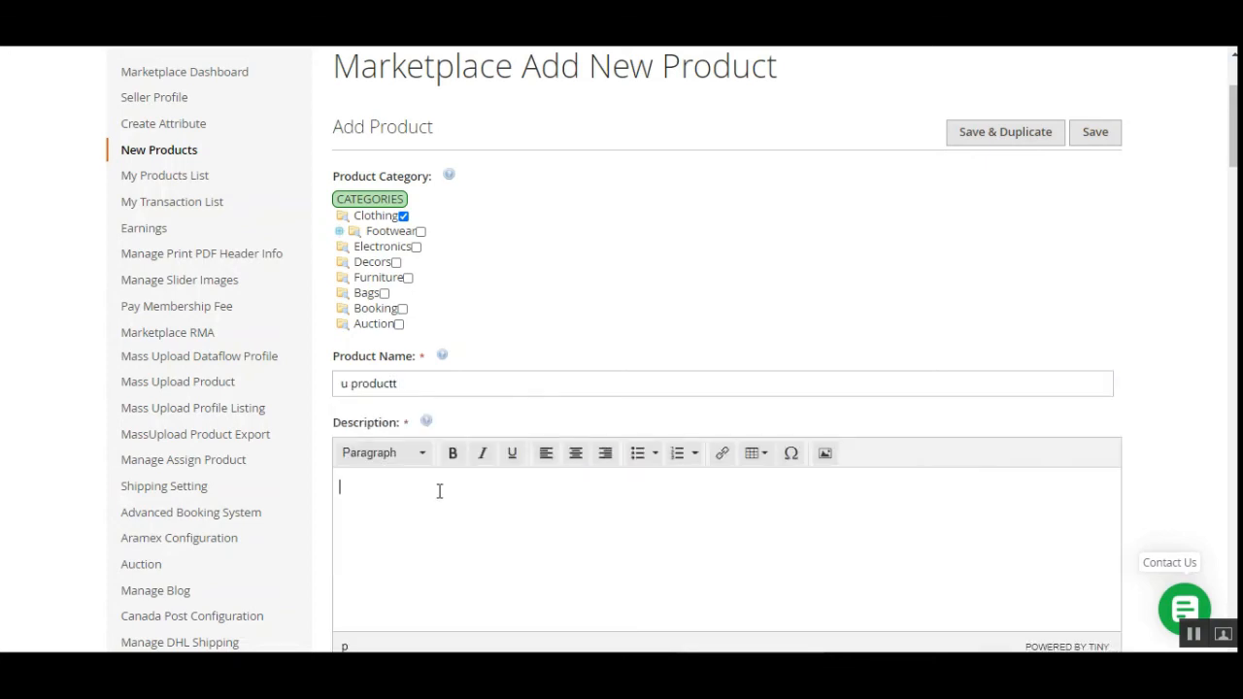
triple_click(410, 388)
key(End)
key(ctrl+a)
key(ctrl+c)
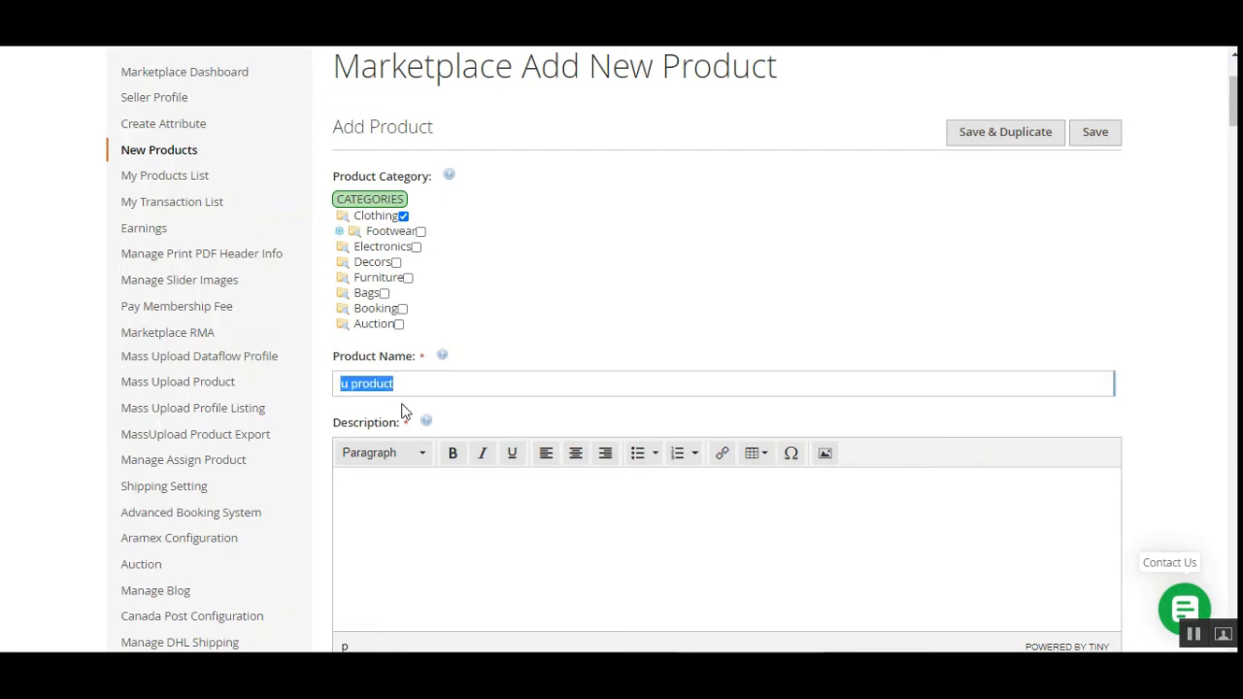
click(449, 516)
key(ctrl+v)
scroll(461, 486, up, 1)
scroll(462, 486, down, 8)
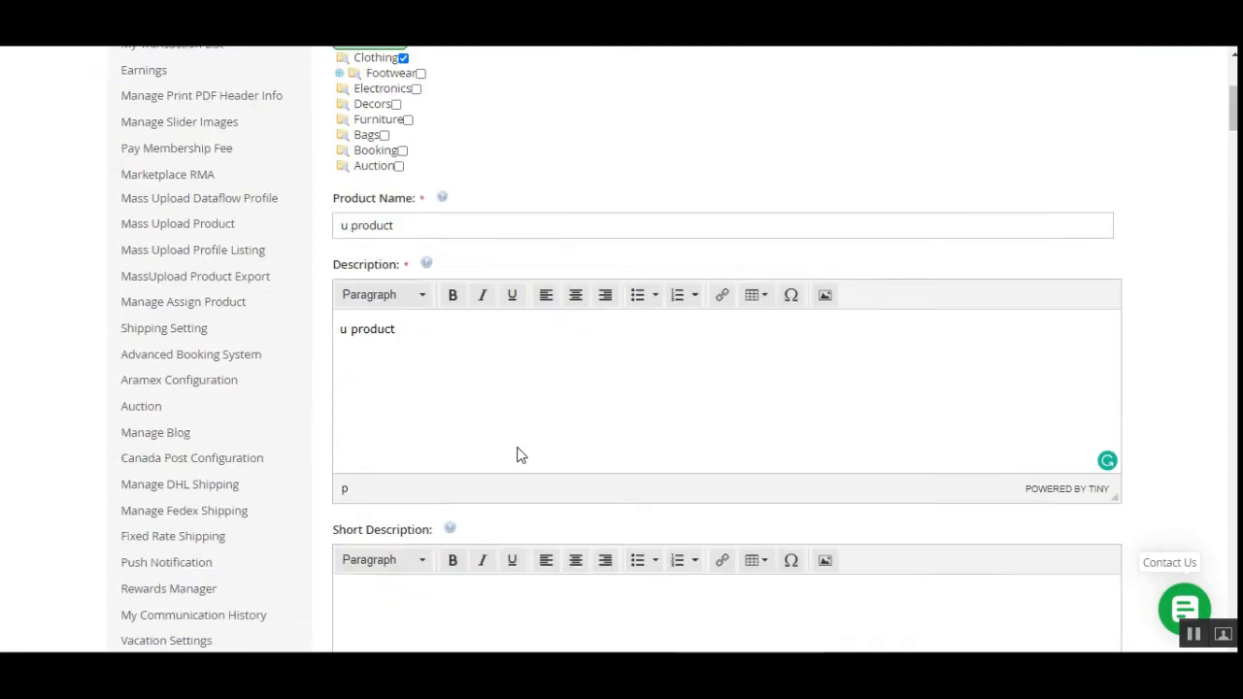
Enter SKU 123, price 321, stock 123, and set Visibility to Catalog, Search.
click(395, 292)
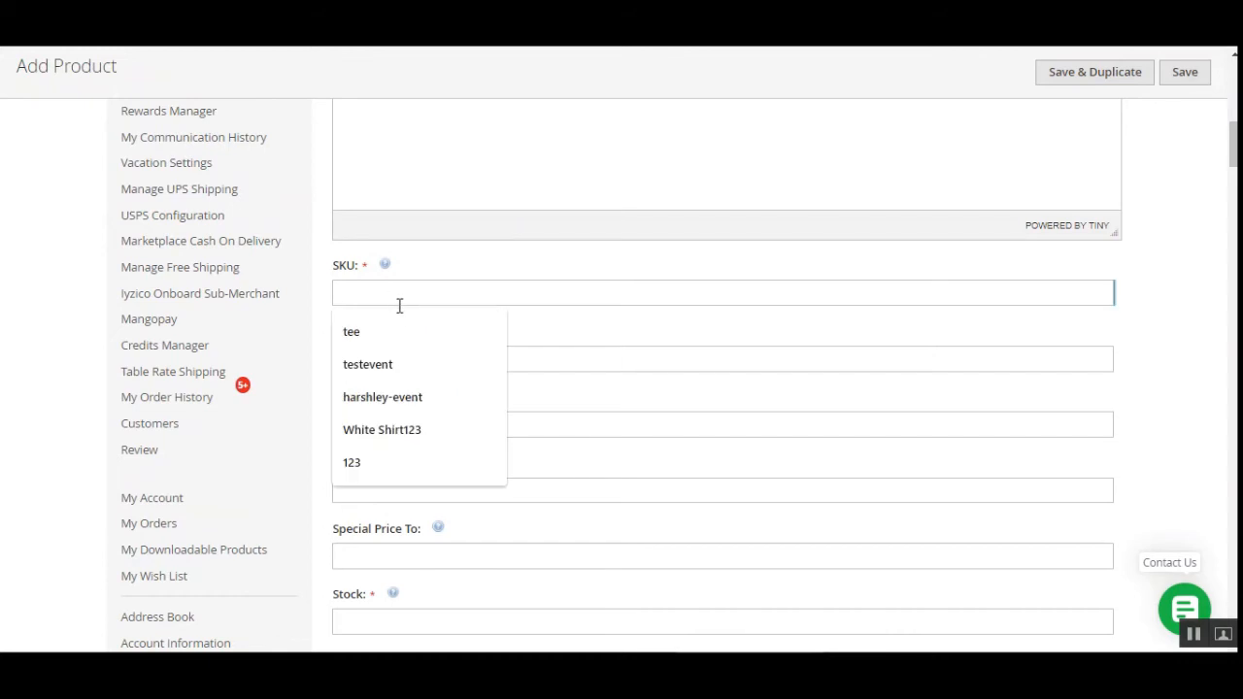
text(123)
click(389, 360)
text(321)
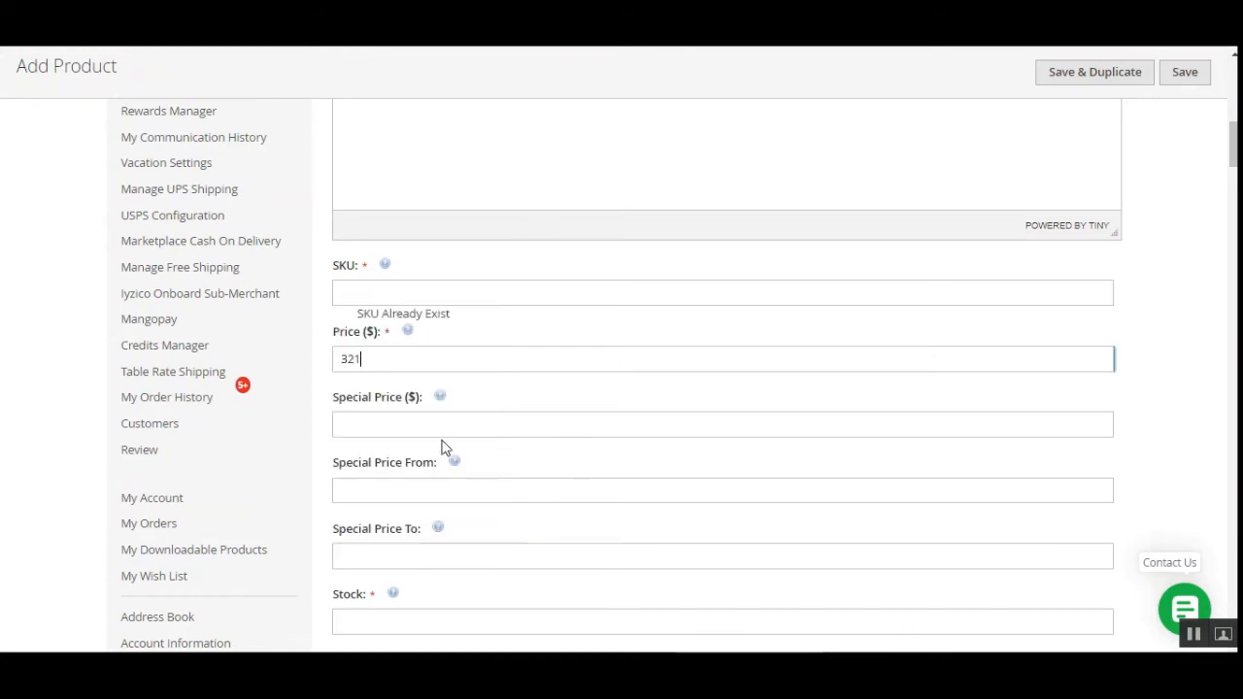
scroll(447, 446, down, 3)
click(396, 353)
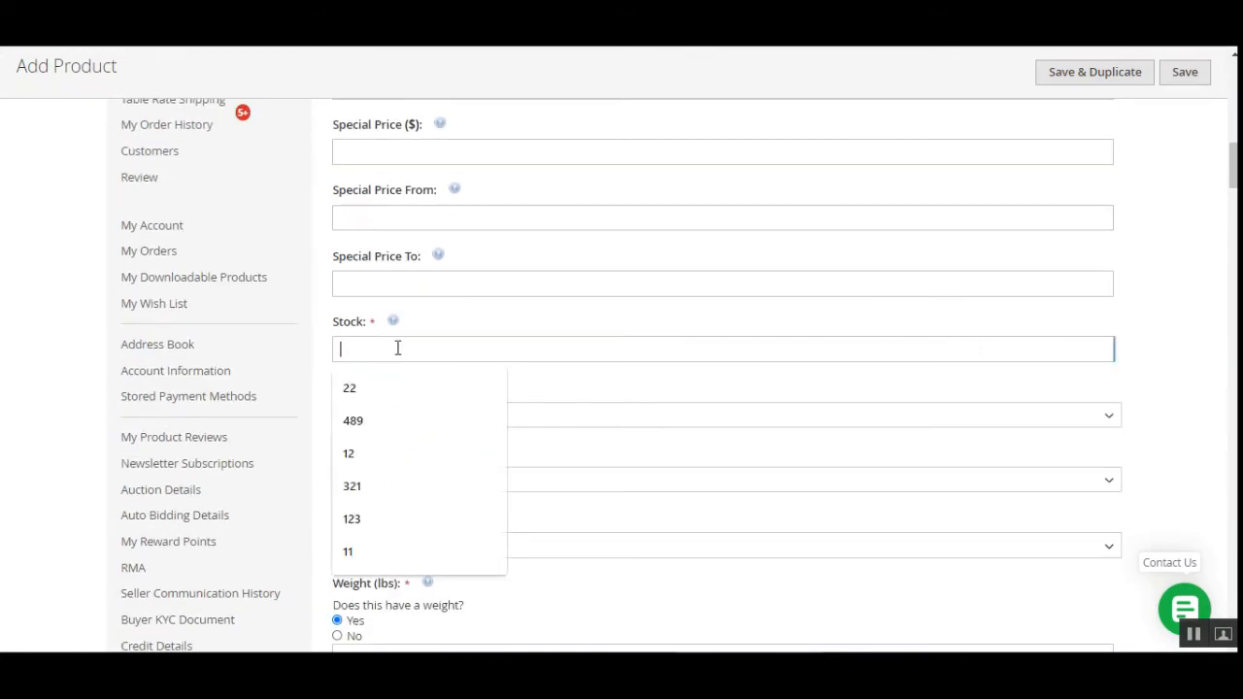
text(123)
click(457, 483)
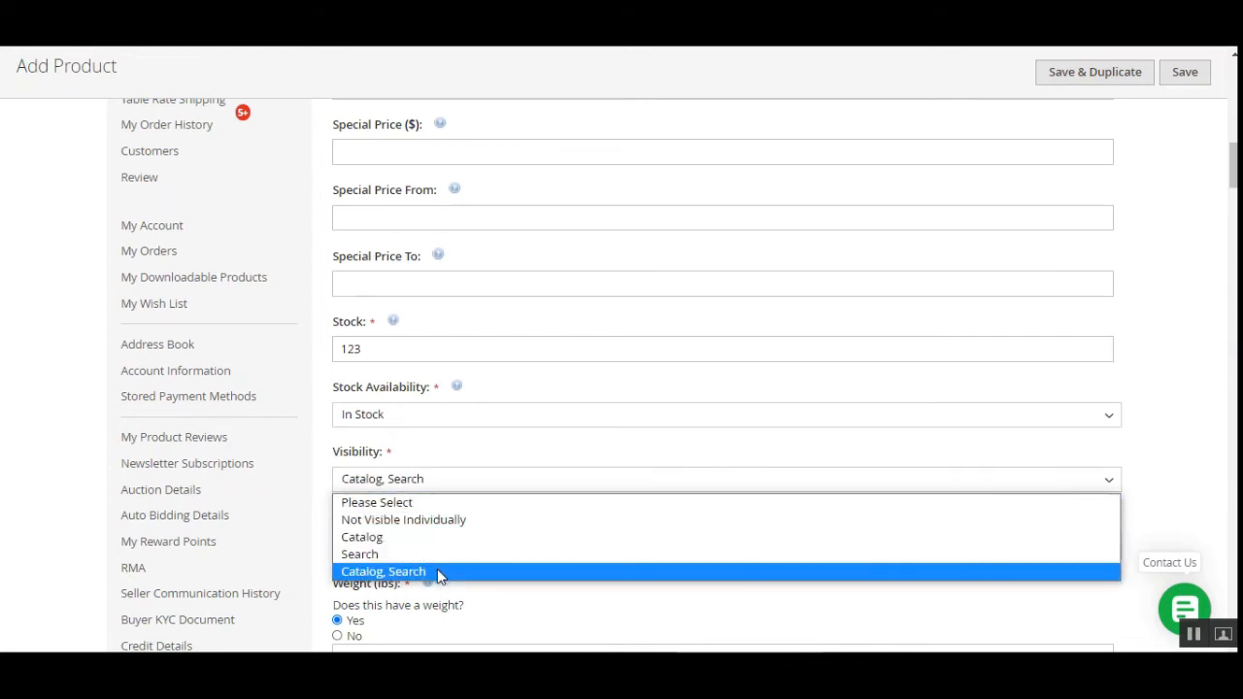
click(438, 574)
Set weight 1 and fill the URL key, meta title, keywords and description with 'u product'.
scroll(497, 438, down, 3)
click(403, 384)
text(1)
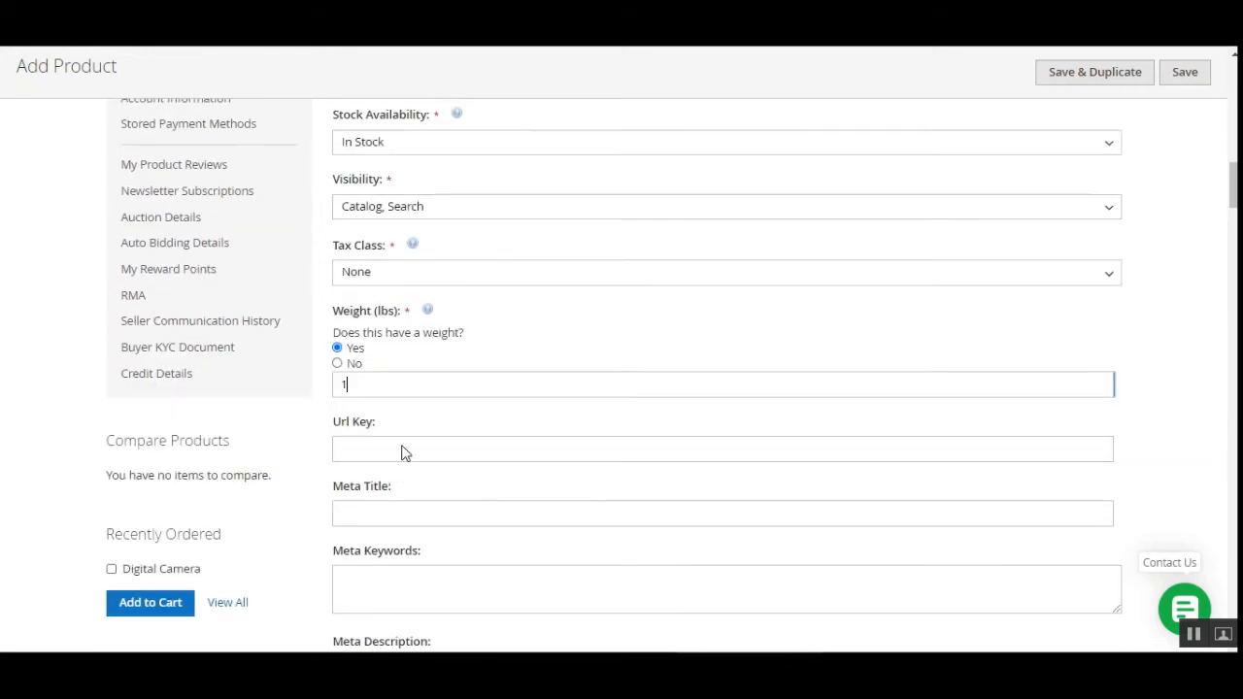
click(406, 450)
text(u product)
click(405, 517)
text(u product)
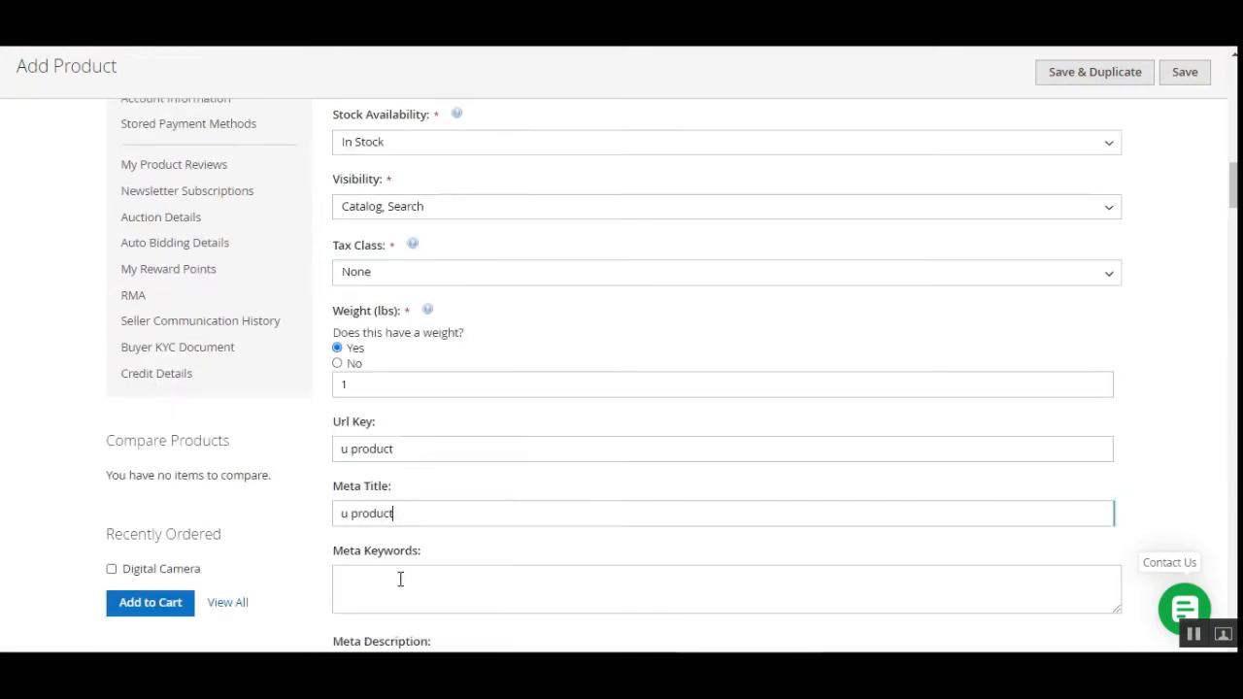
click(399, 580)
text(u product)
scroll(464, 417, down, 3)
click(431, 423)
text(u product)
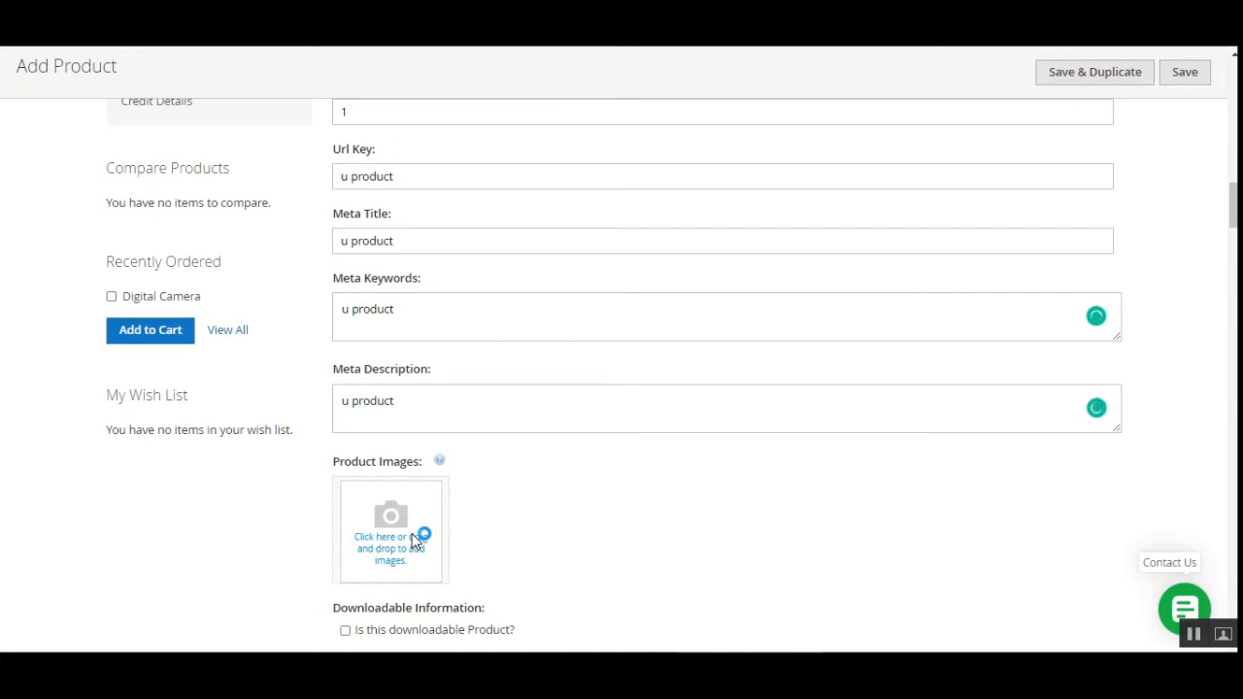
Attach the image 1.jpg to the product.
click(418, 539)
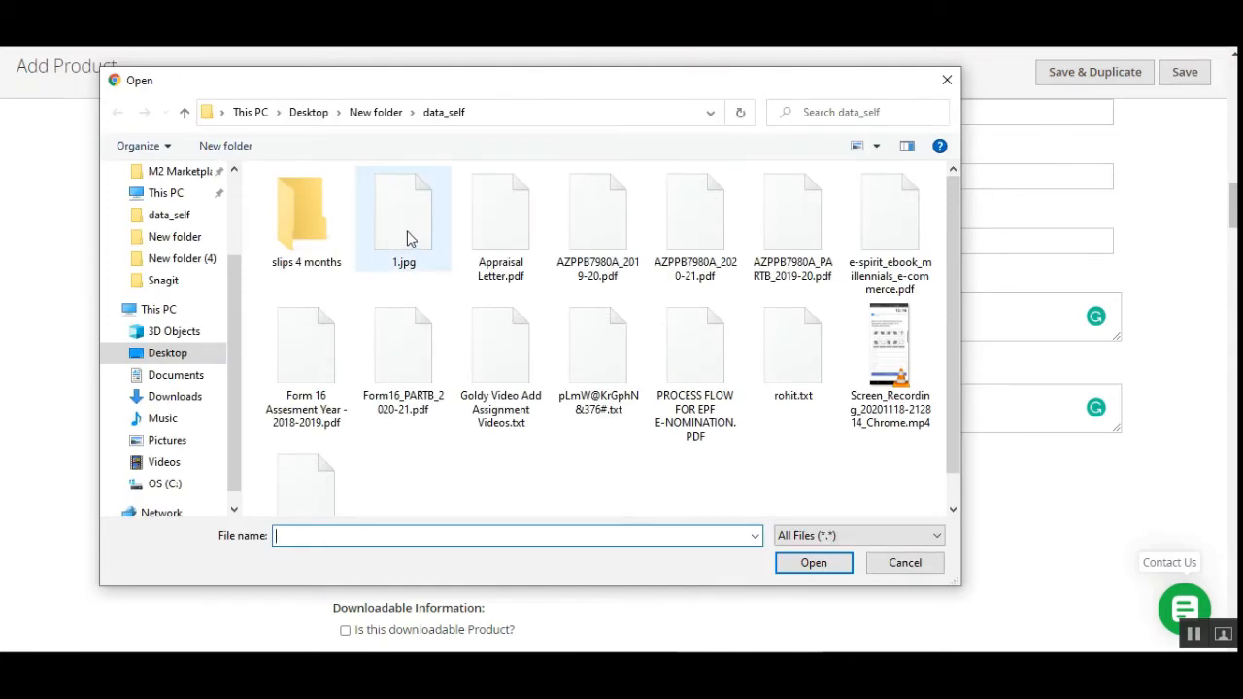
click(408, 237)
click(816, 560)
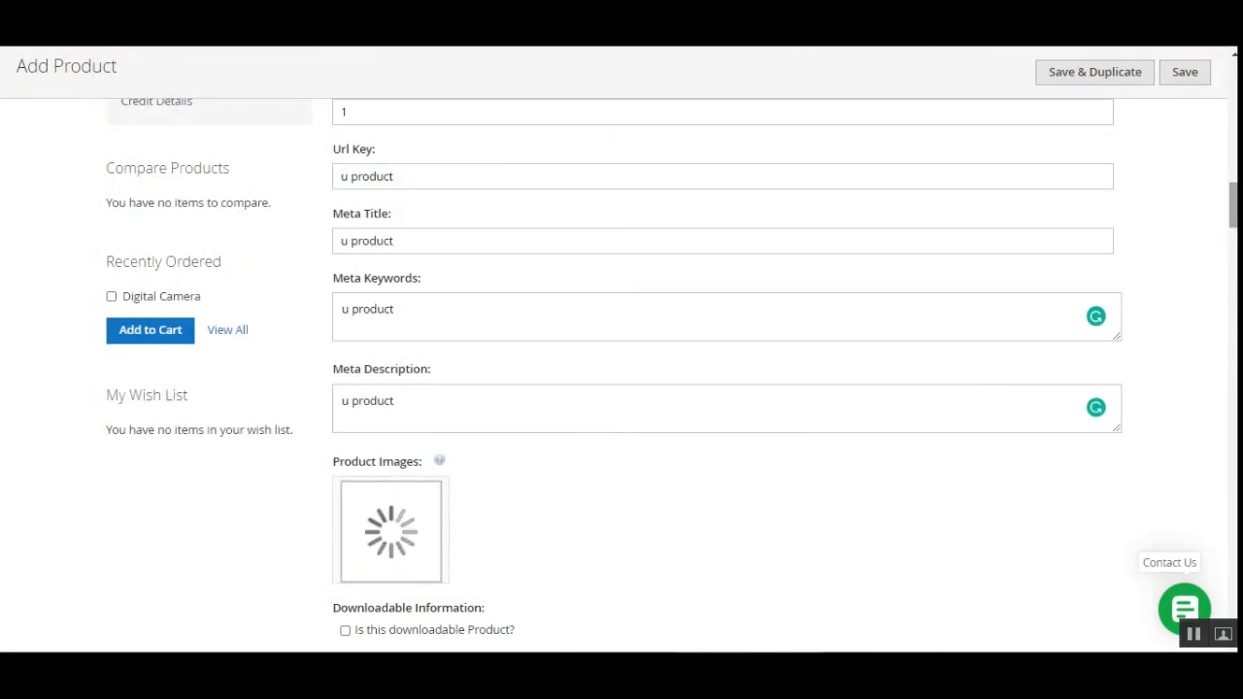
scroll(711, 541, down, 1)
scroll(670, 375, down, 7)
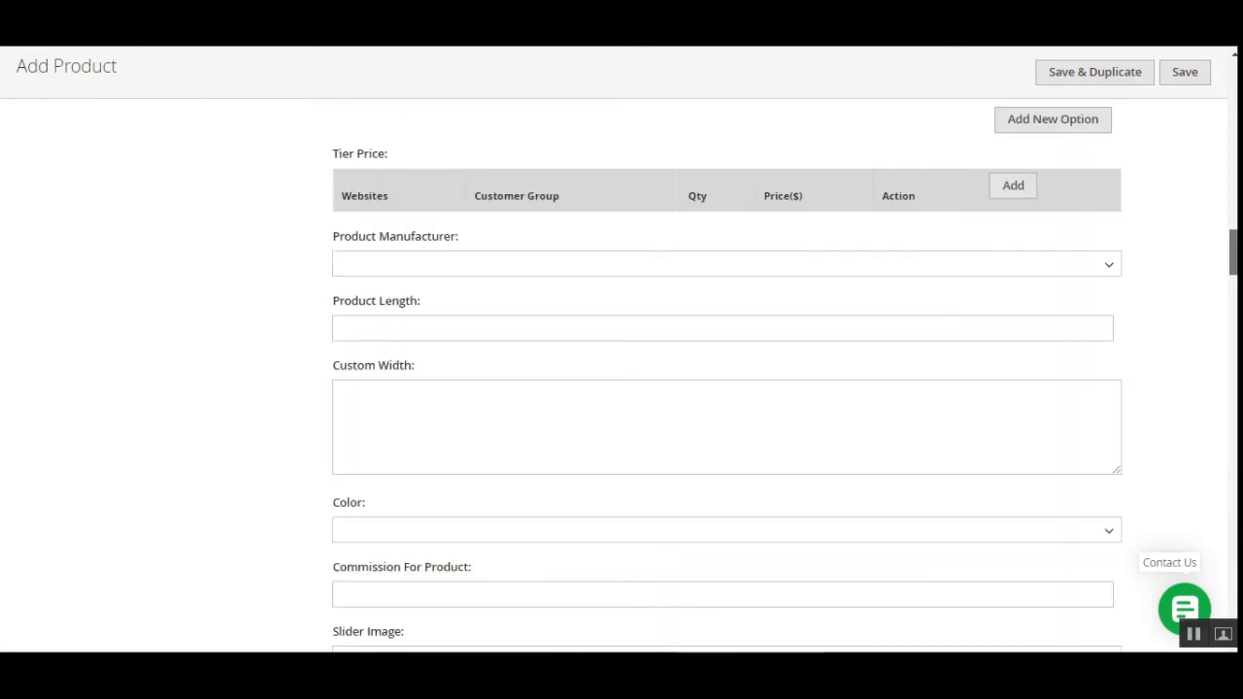
scroll(726, 374, down, 1)
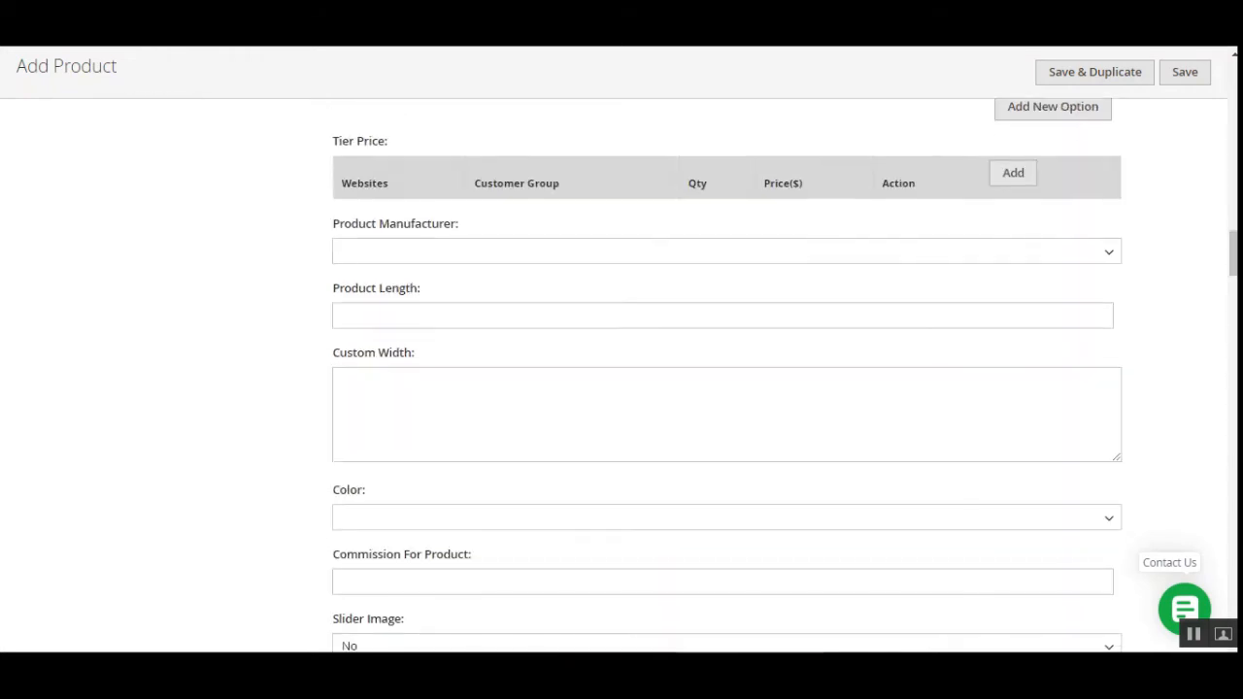
scroll(727, 374, up, 15)
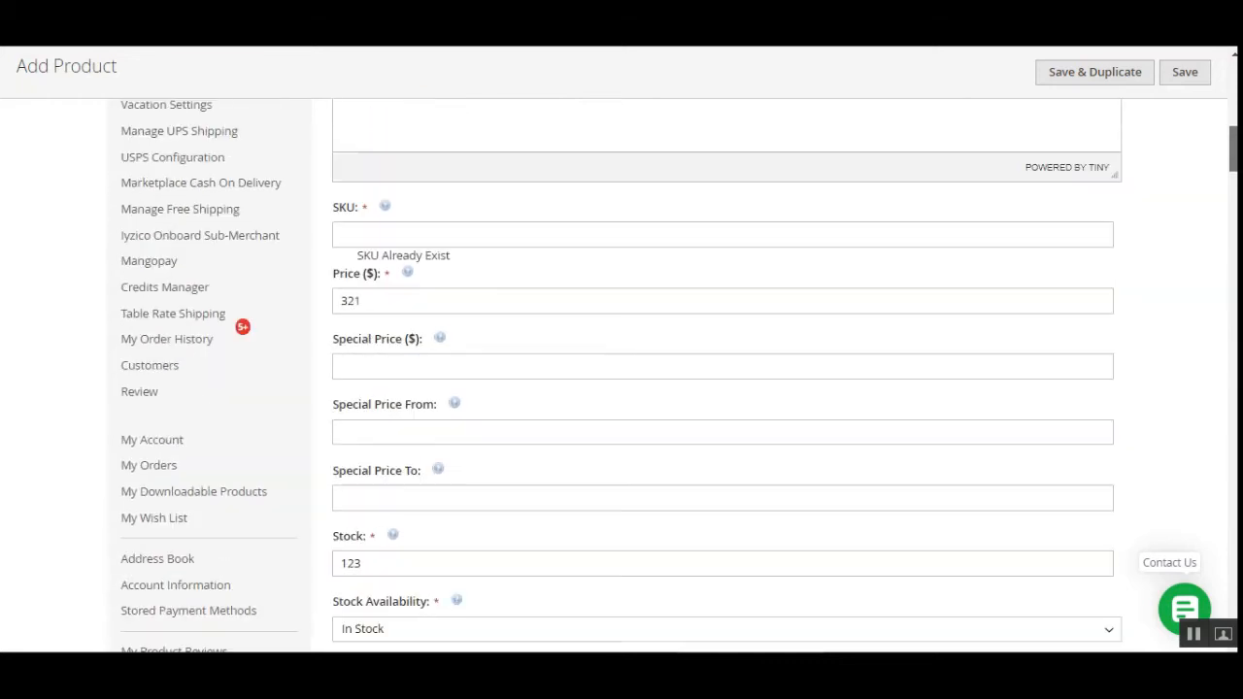
scroll(727, 374, up, 10)
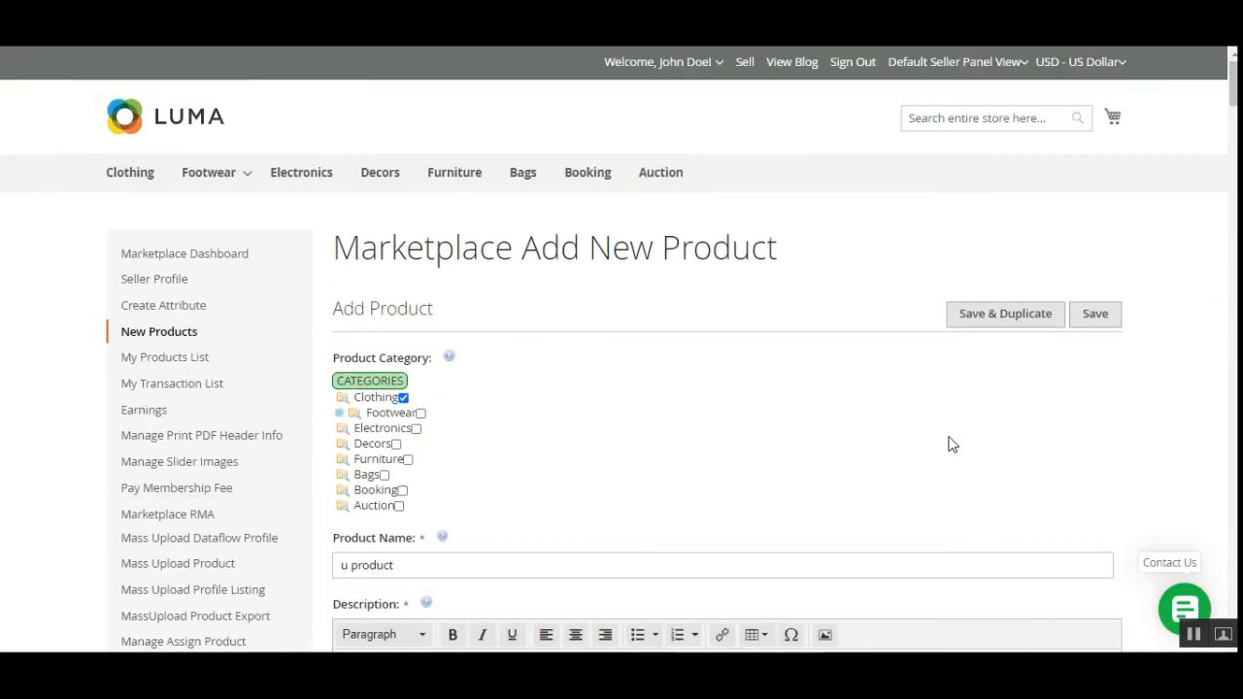
Fill the required SKU with 123 after the first save attempt, then save again.
click(1078, 323)
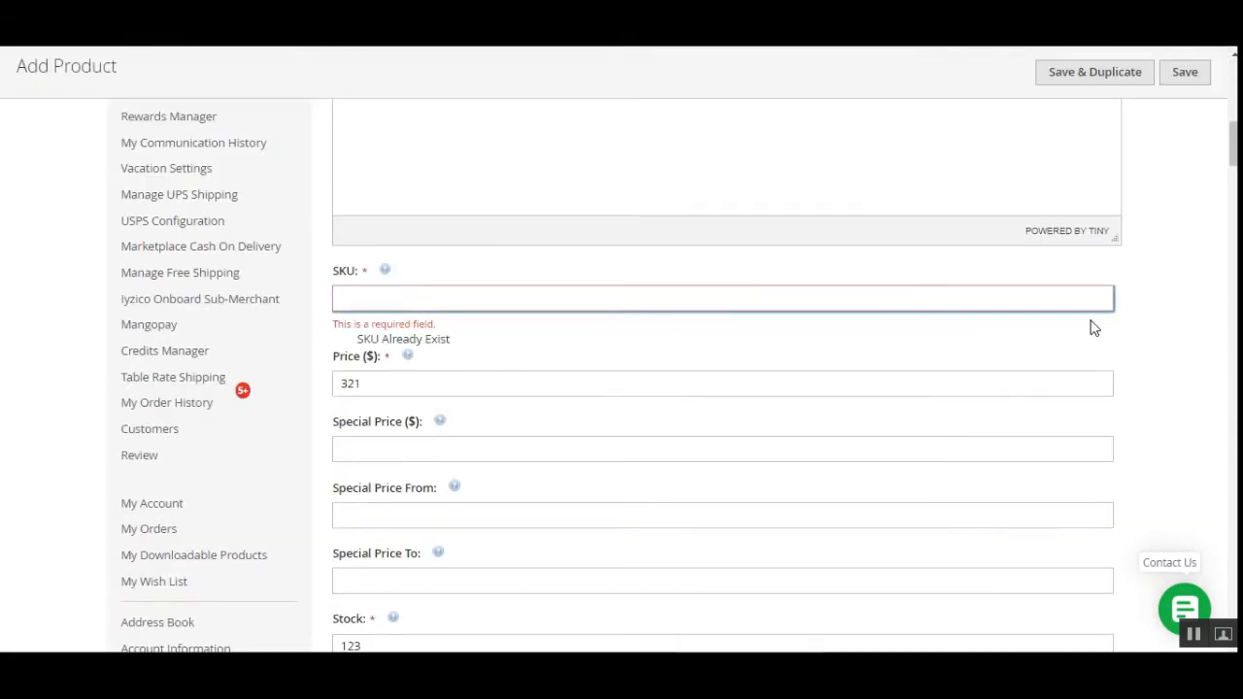
click(436, 298)
text(123)
scroll(1006, 375, up, 2)
click(1185, 72)
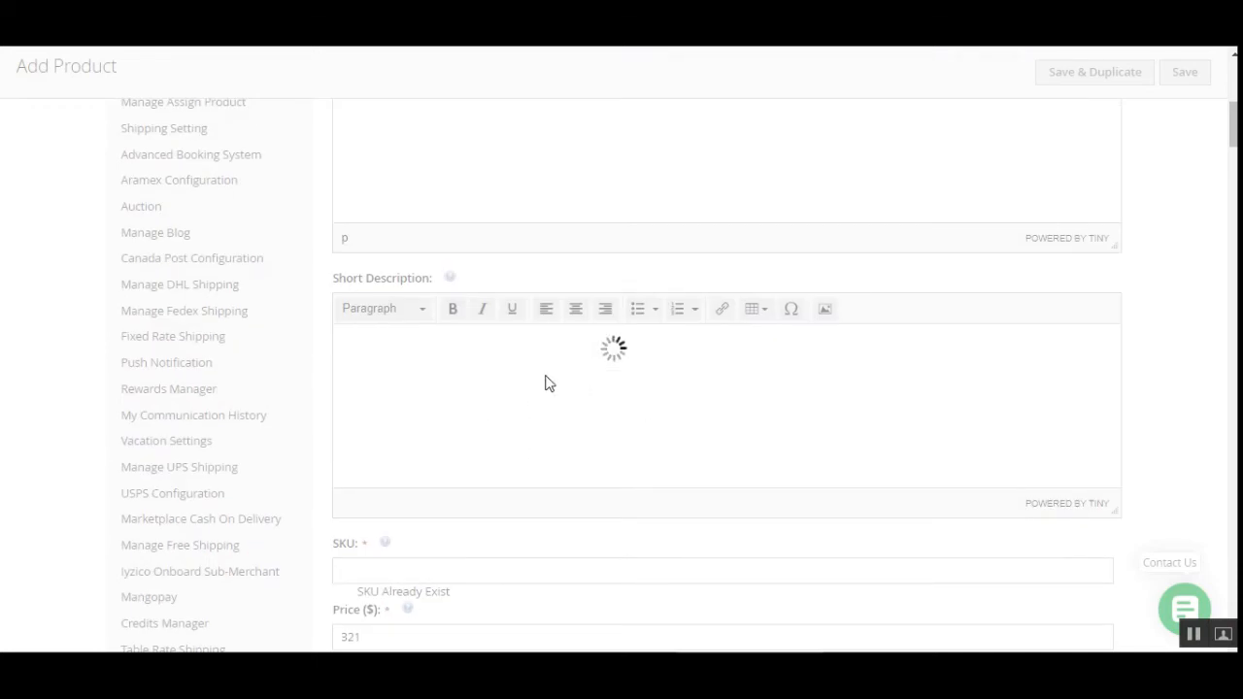
scroll(621, 458, up, 3)
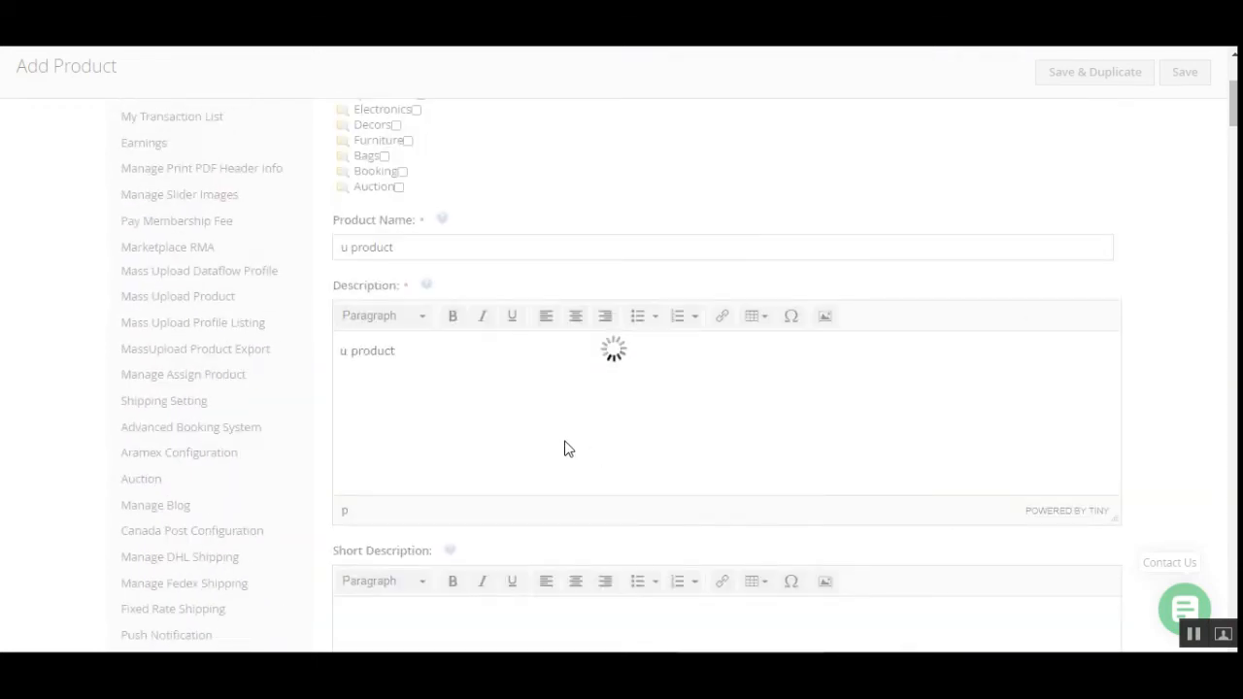
scroll(563, 446, up, 3)
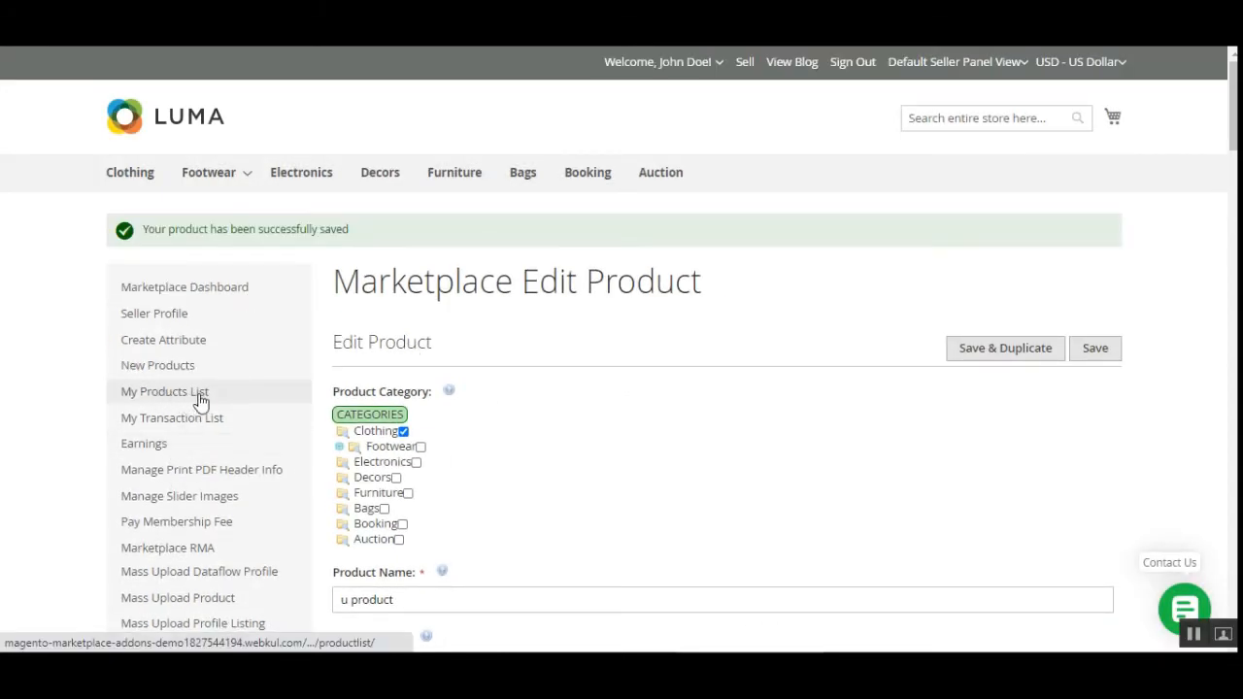
Open My Products List and find u product listed at $321.00 with Pending status.
click(200, 401)
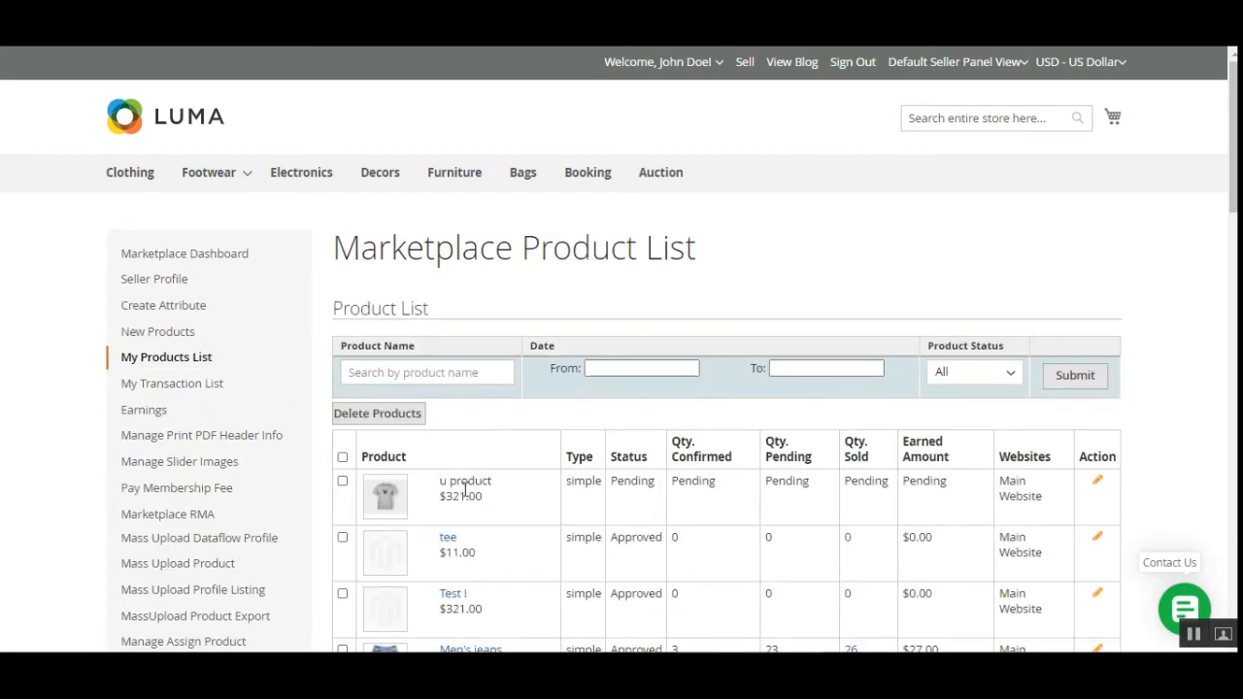
drag(446, 496, 476, 496)
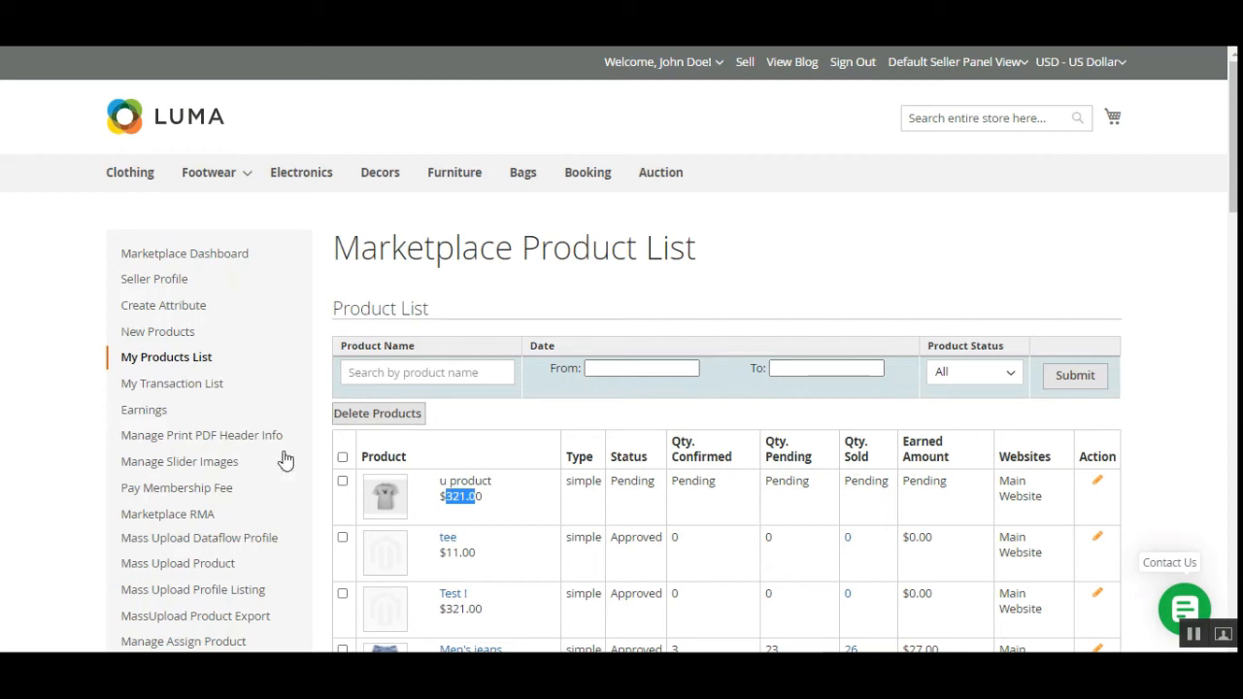
scroll(285, 461, down, 2)
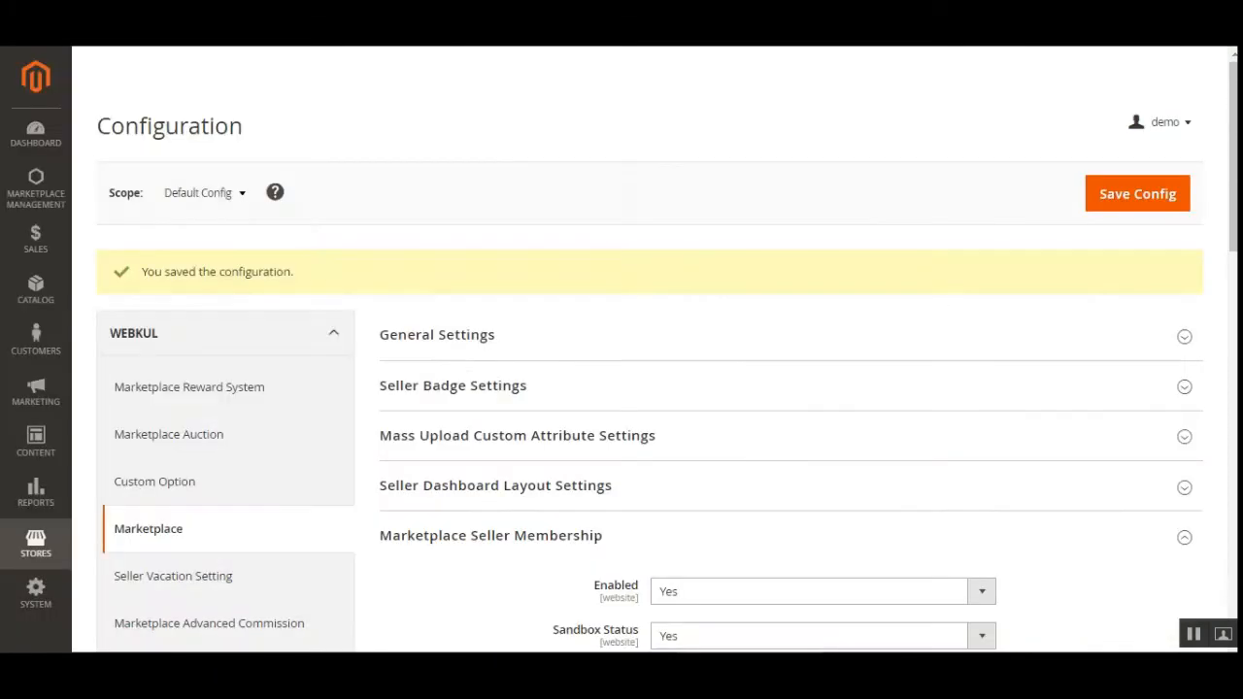
scroll(633, 461, down, 1)
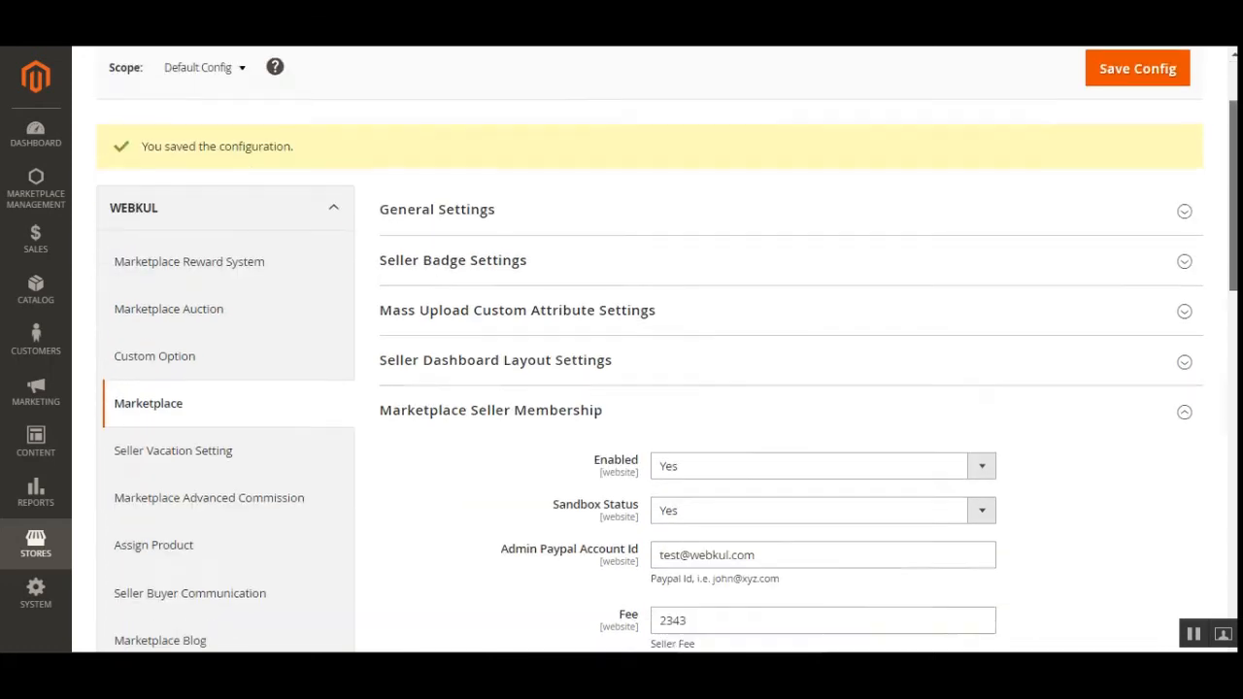
scroll(634, 461, down, 3)
drag(583, 367, 716, 386)
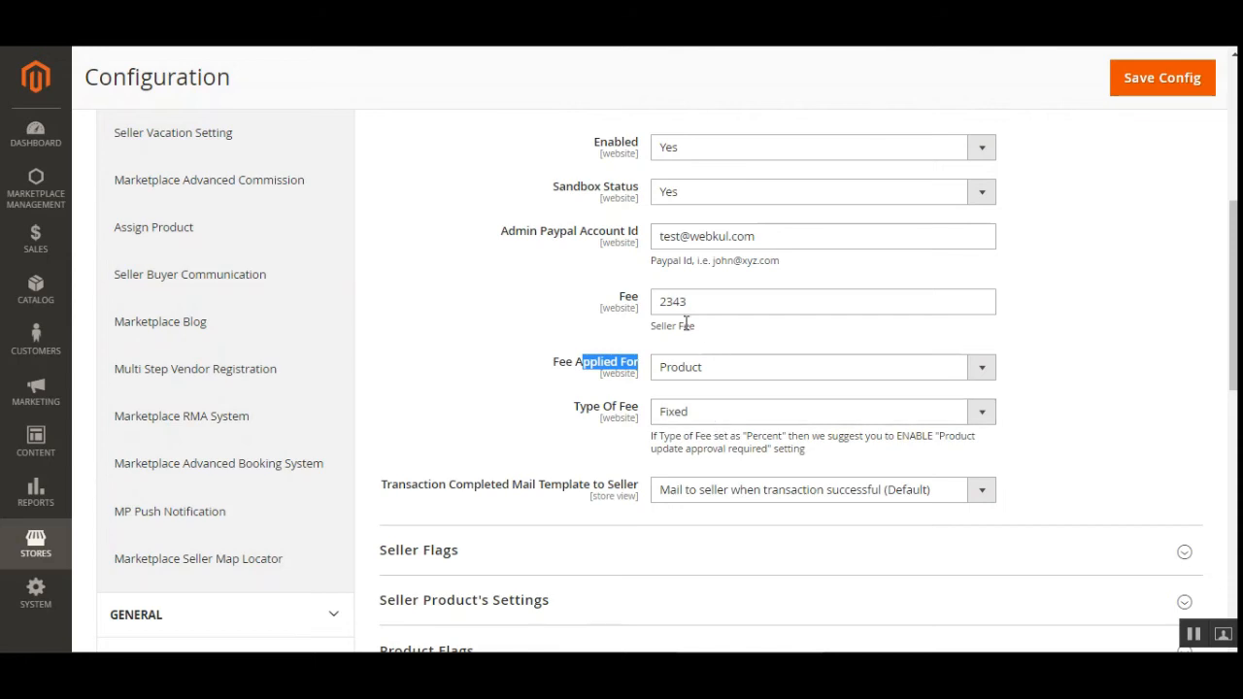
click(662, 301)
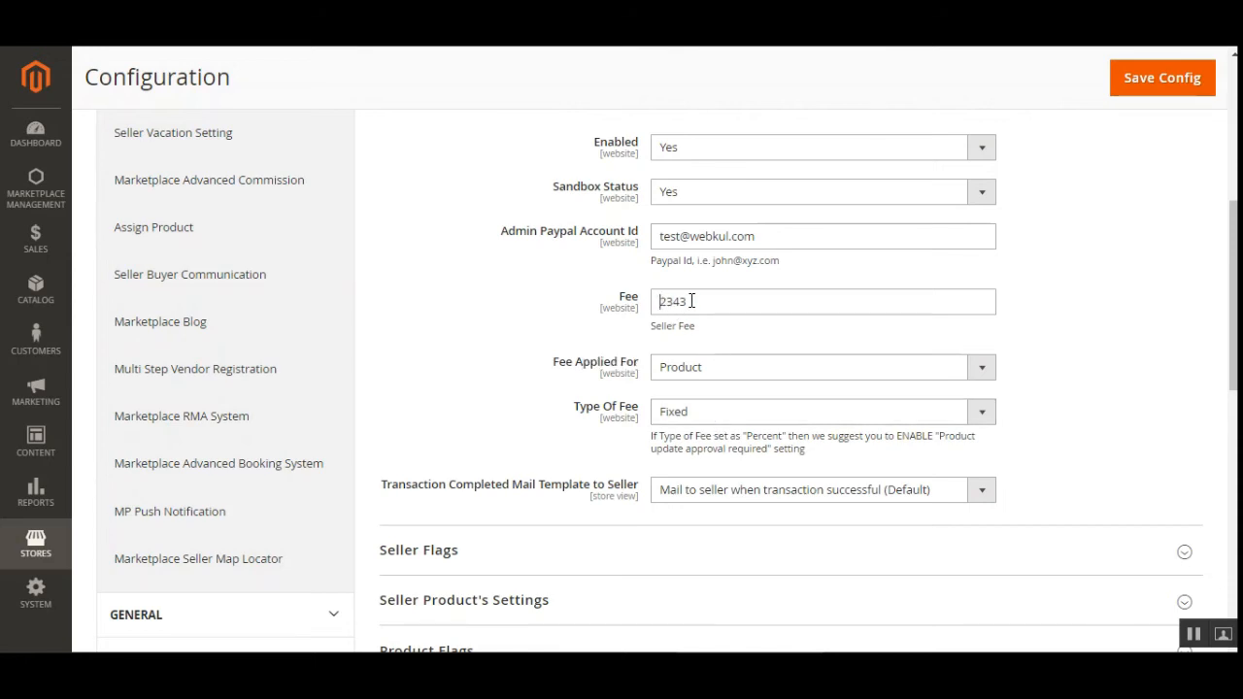
double_click(691, 309)
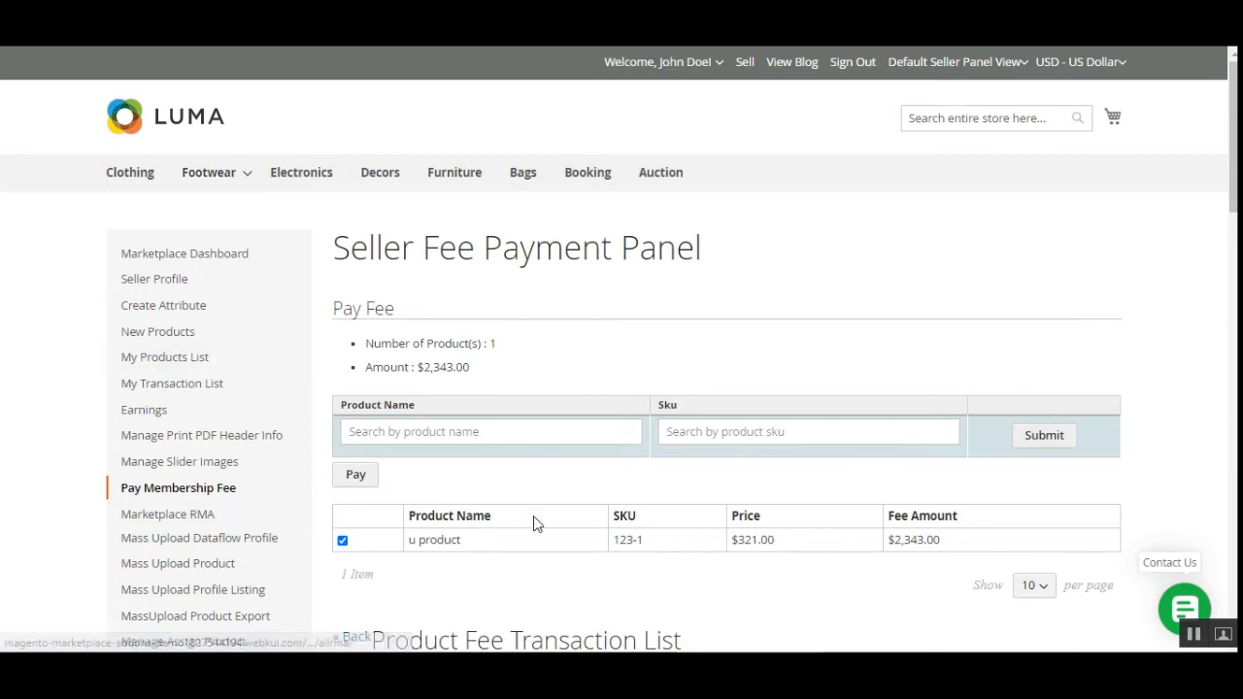
Review the number of products to pay for and the $2,343.00 amount due.
scroll(535, 522, down, 2)
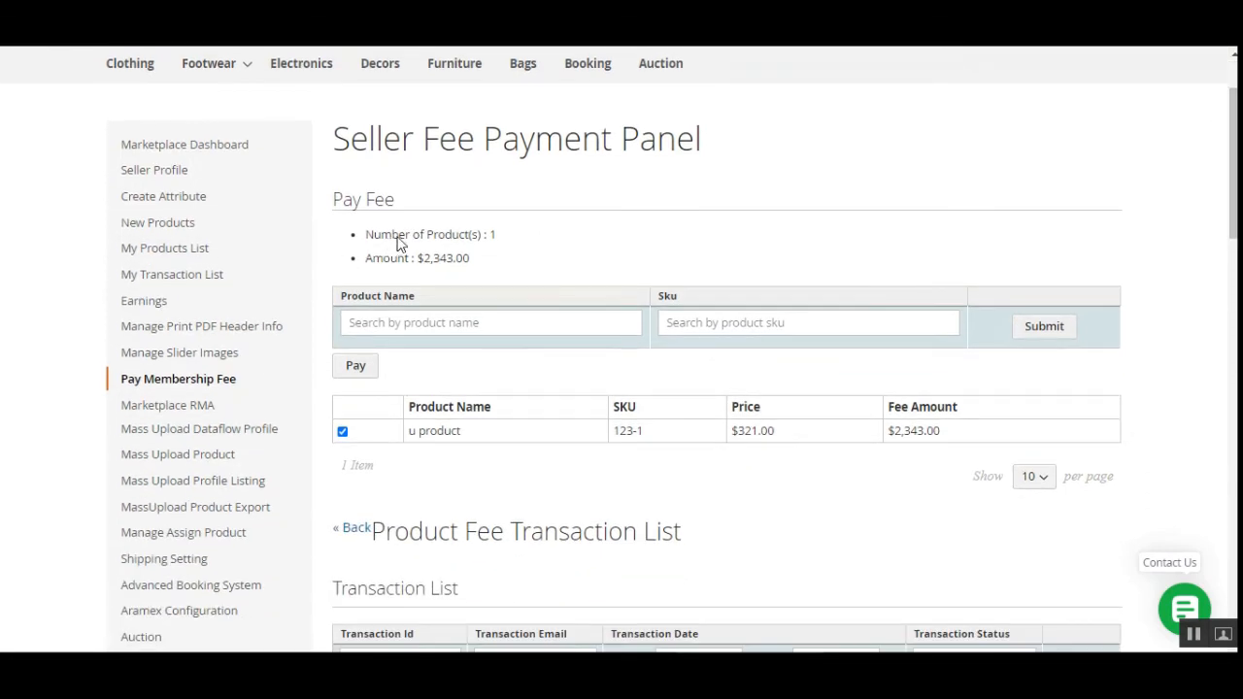
drag(399, 242, 489, 239)
click(488, 239)
drag(383, 259, 466, 259)
click(483, 269)
drag(417, 257, 475, 264)
Re-select the u product row for fee payment and proceed to pay.
click(342, 431)
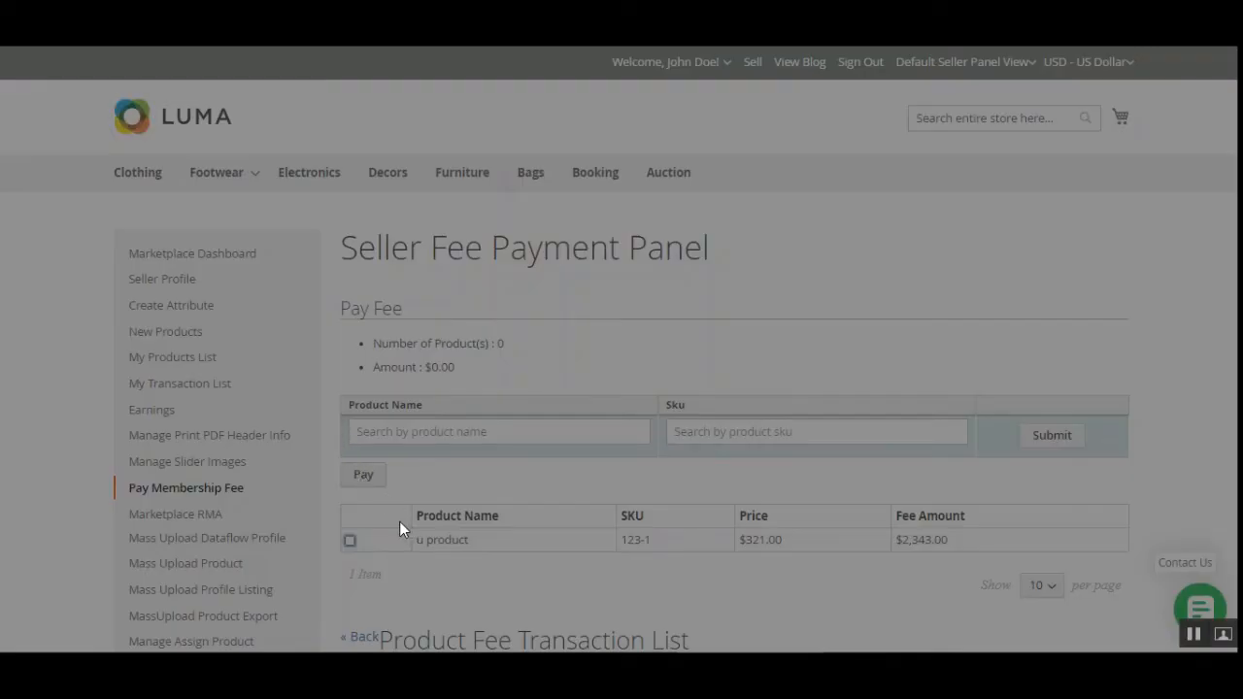
click(797, 255)
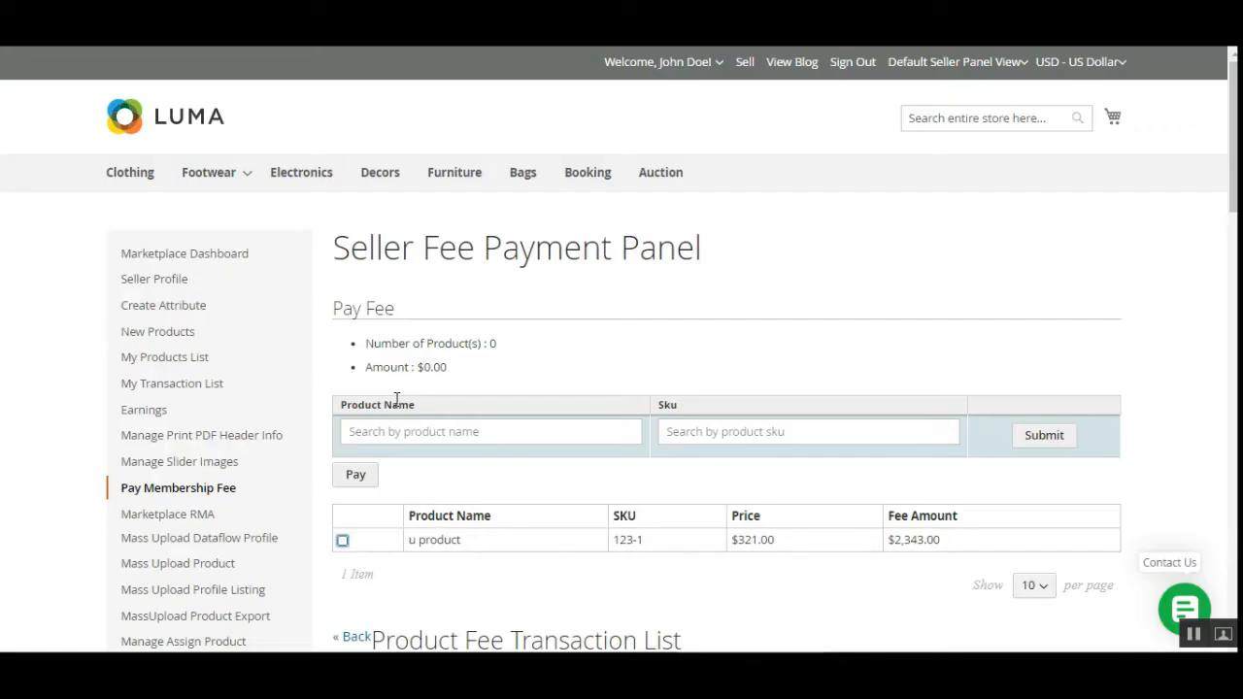
click(342, 541)
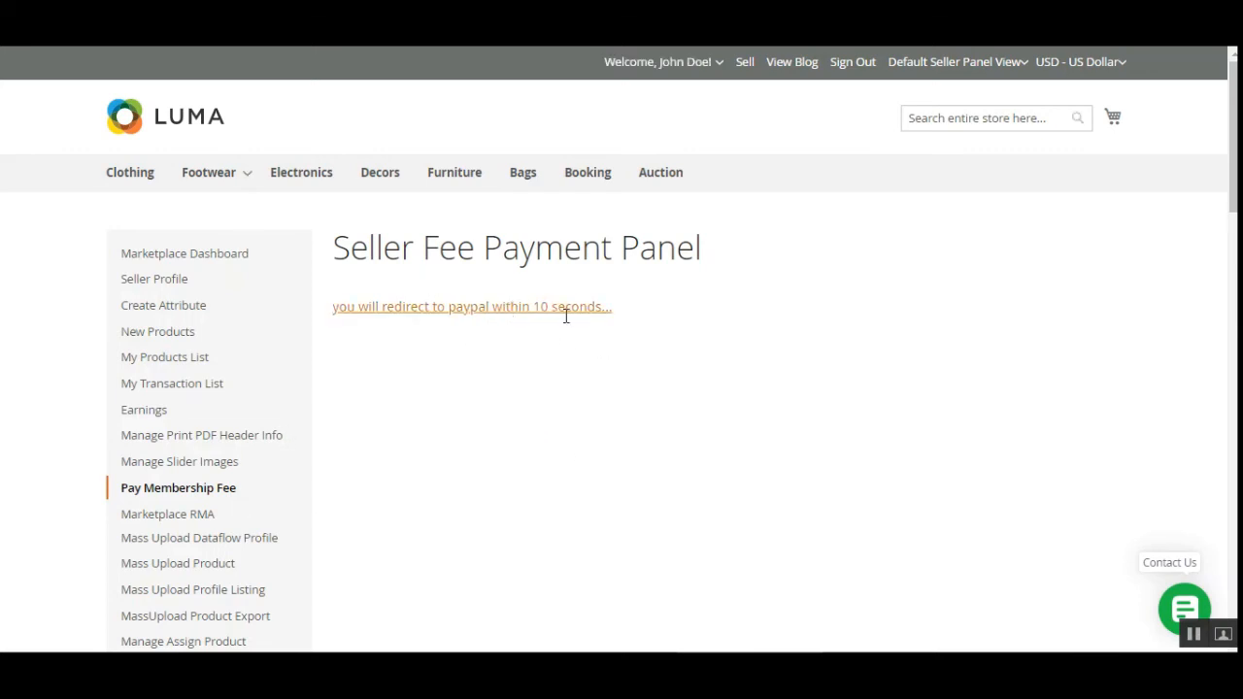
scroll(542, 416, down, 1)
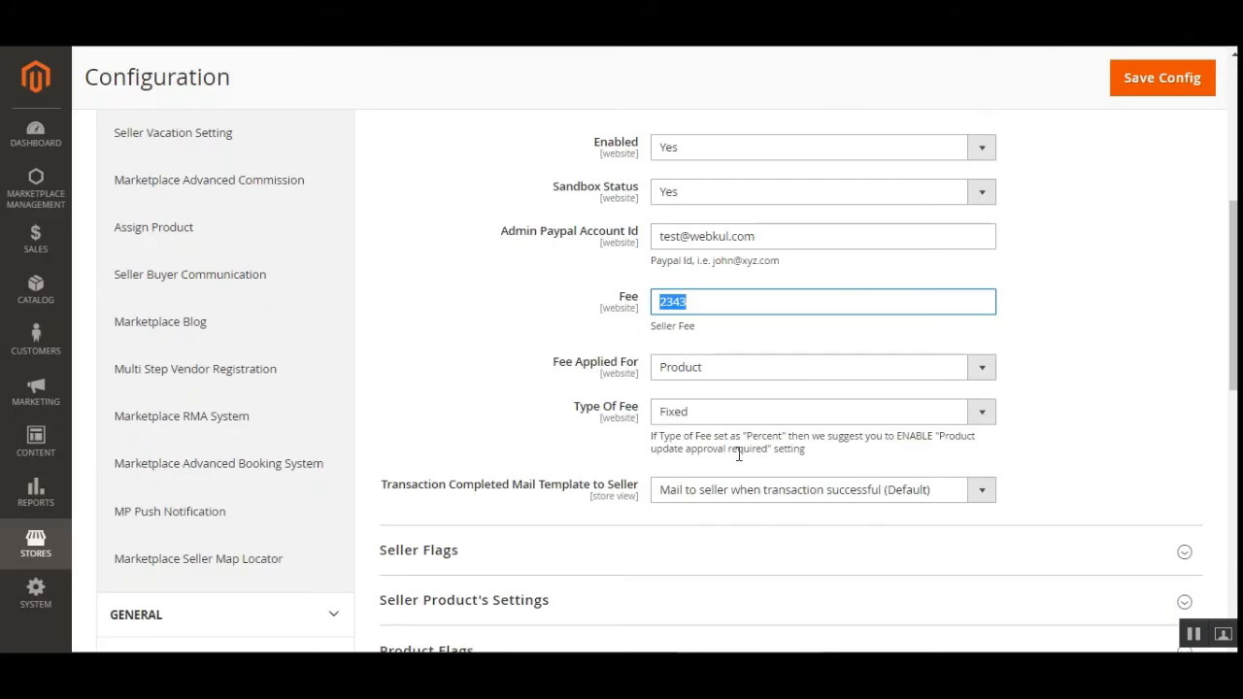
click(637, 366)
drag(634, 366, 582, 364)
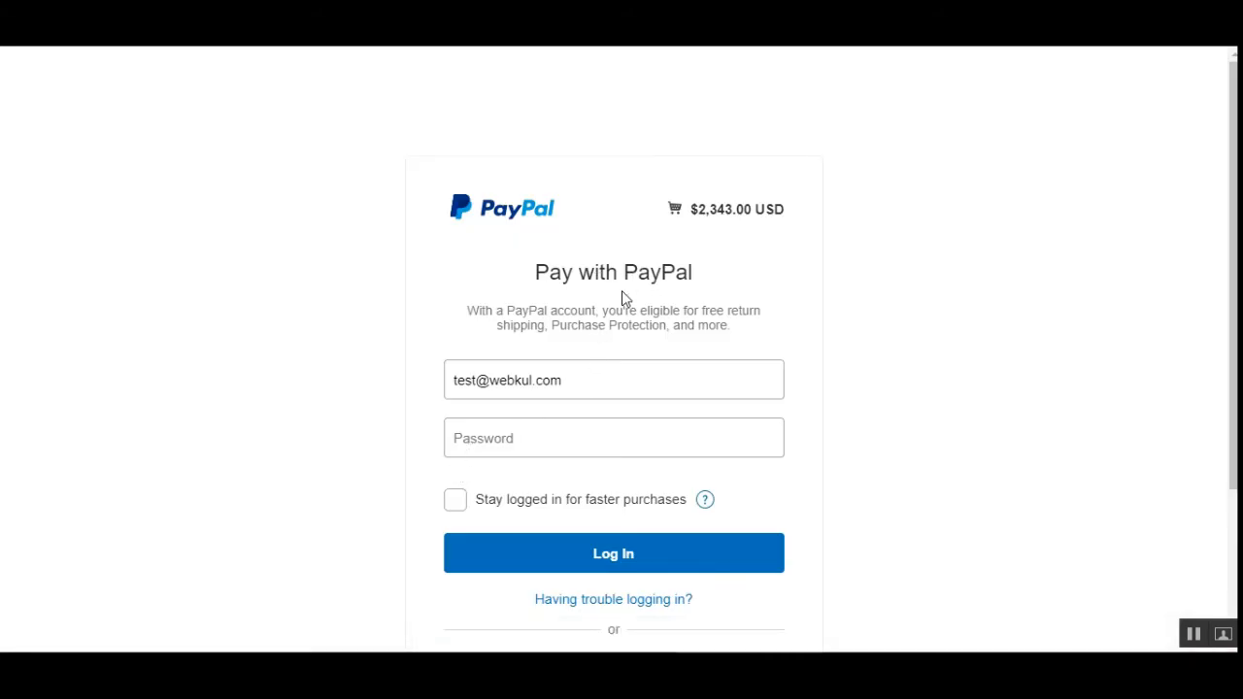
Sign in to PayPal Sandbox with the buyer account's e-mail and password.
click(474, 380)
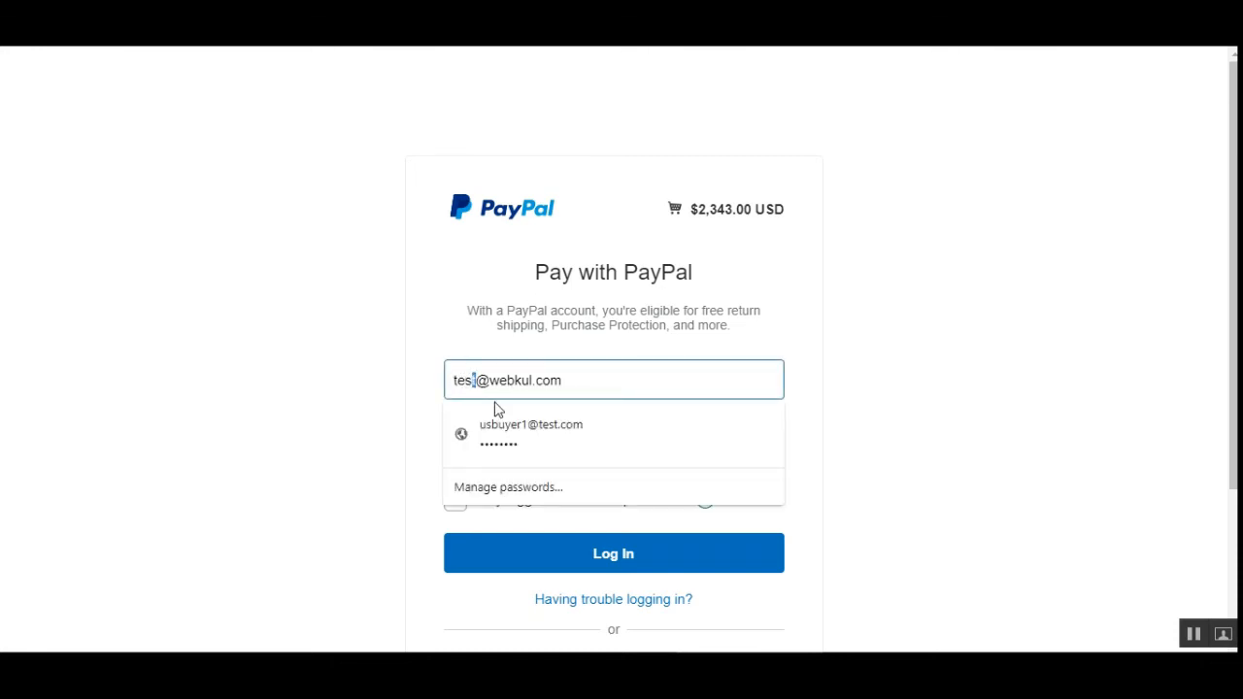
key(ctrl+a)
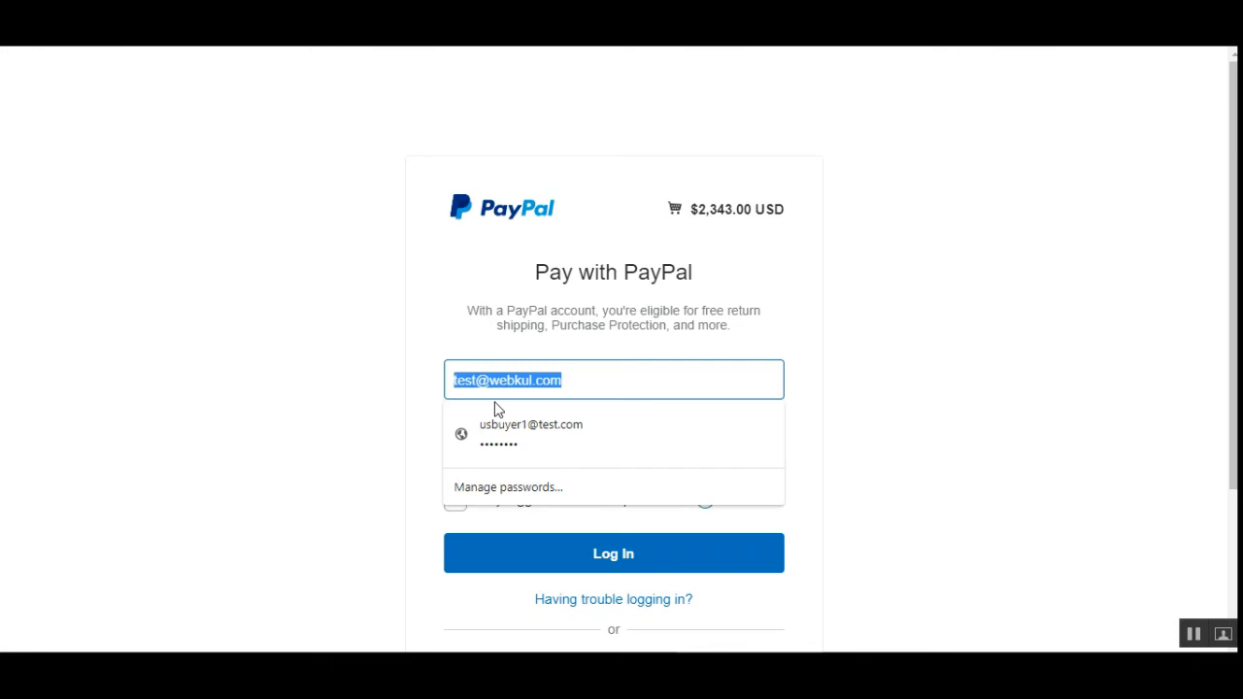
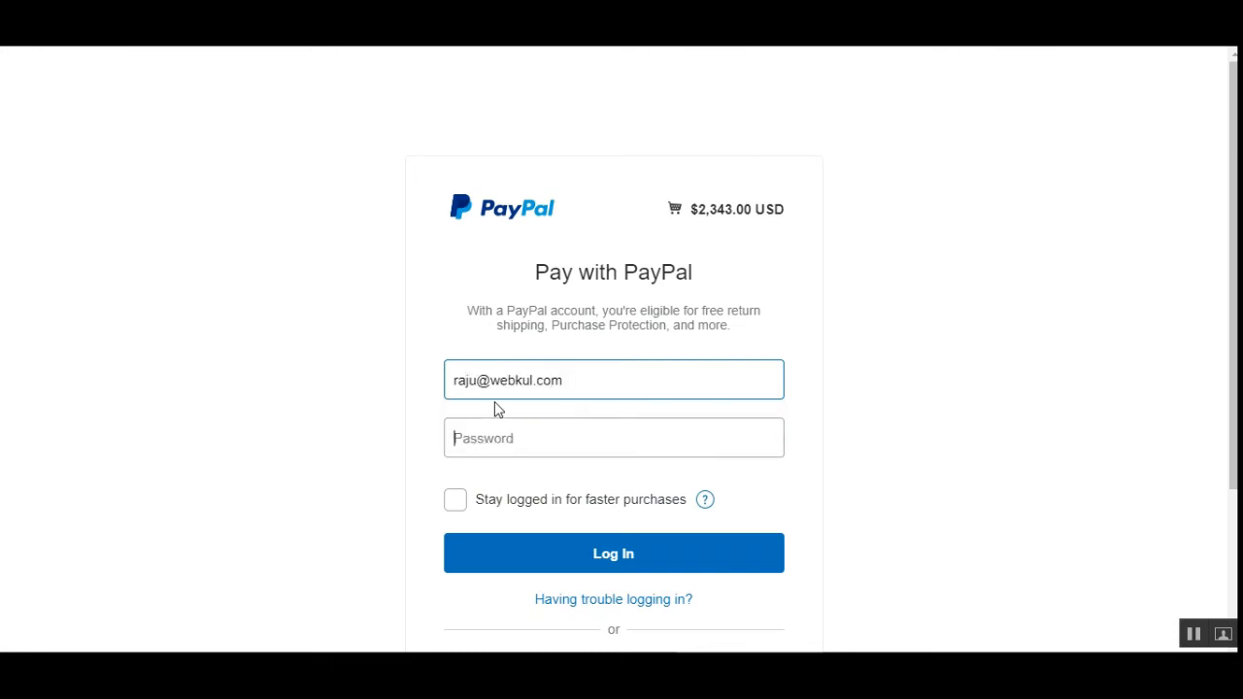
key(Tab)
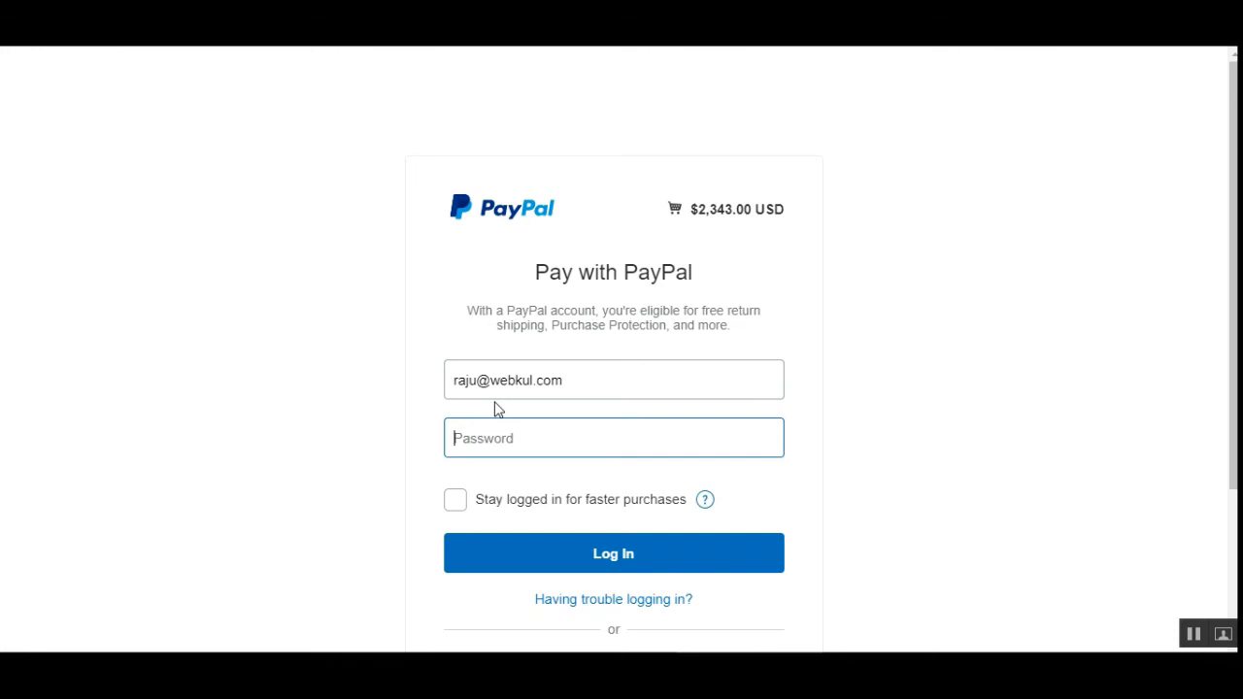
text(••)
click(600, 578)
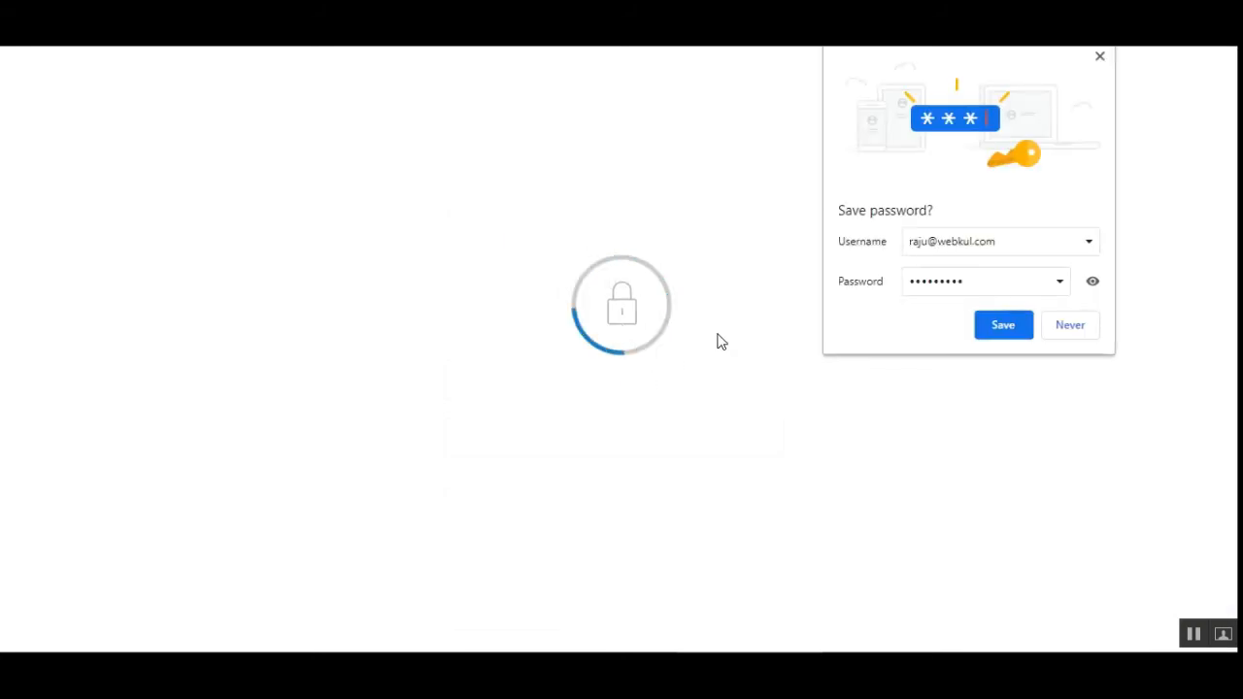
Pay the $2,343.00 seller fee in PayPal Sandbox with the chosen card after checking the total breakdown.
click(1088, 329)
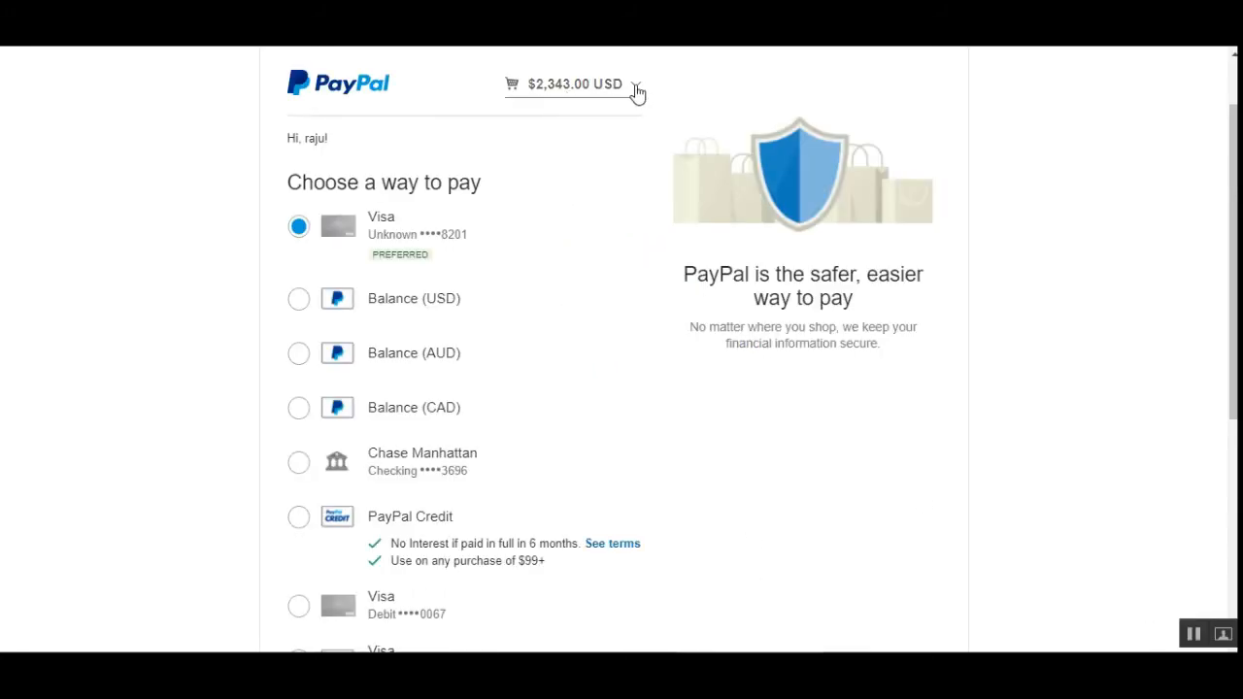
click(633, 90)
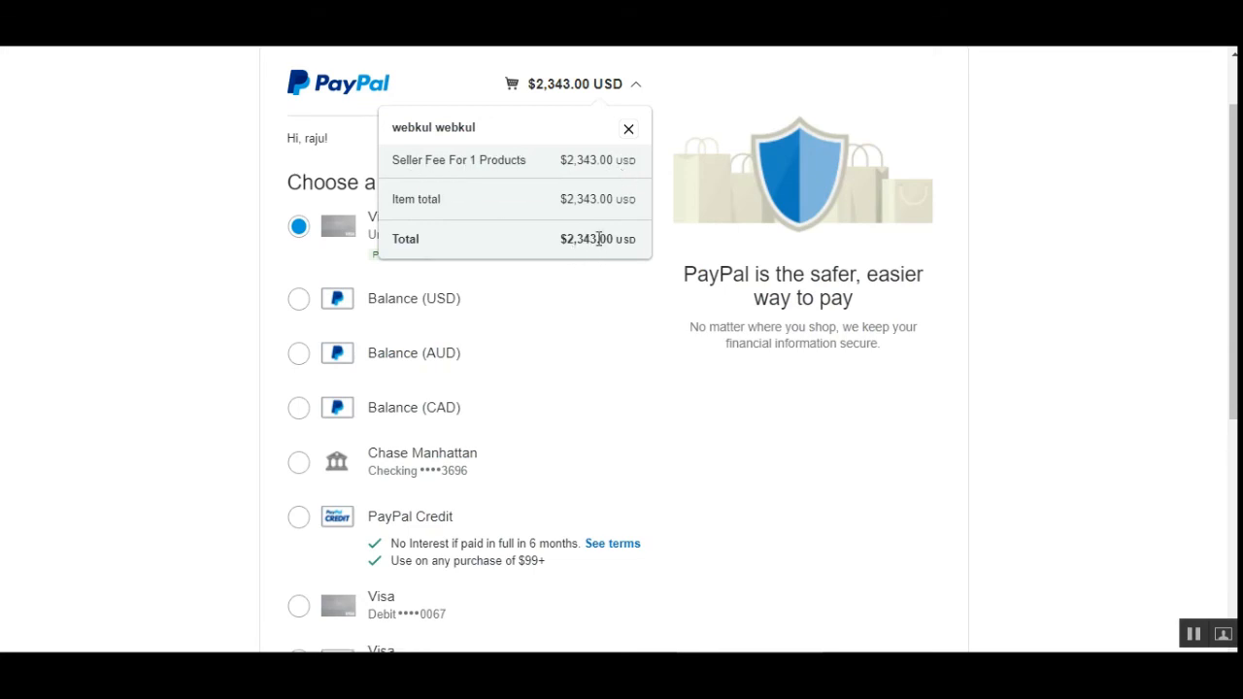
click(629, 129)
scroll(635, 402, down, 5)
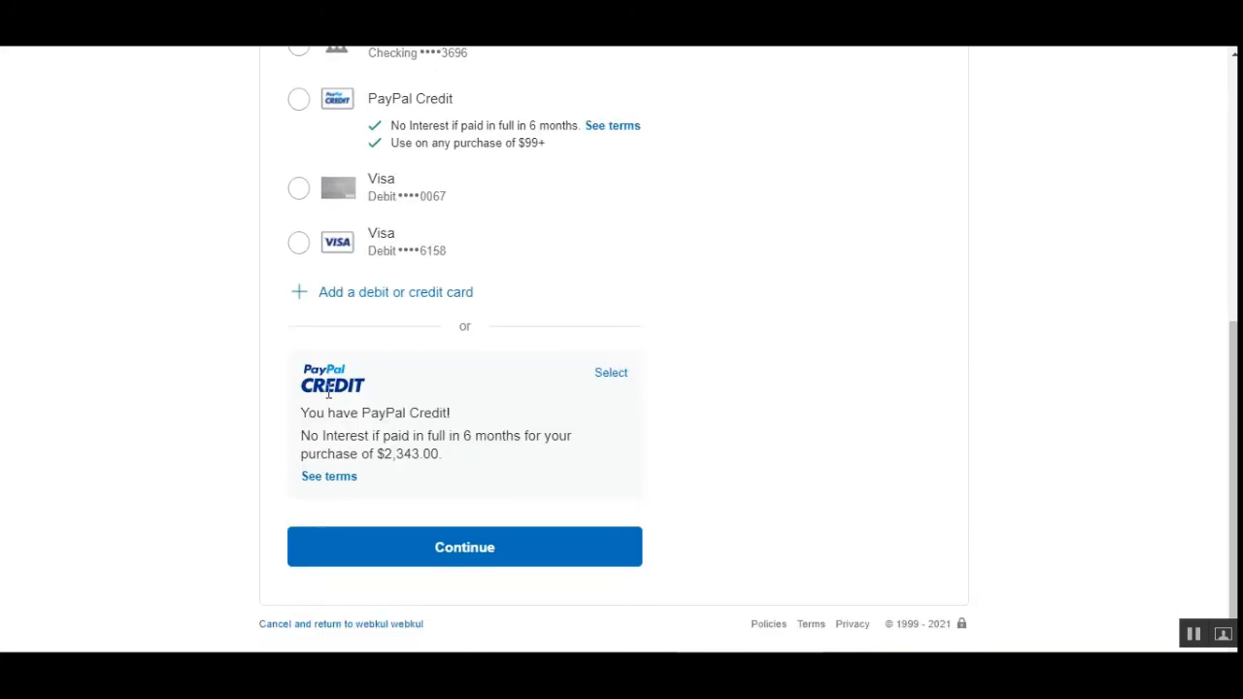
click(508, 551)
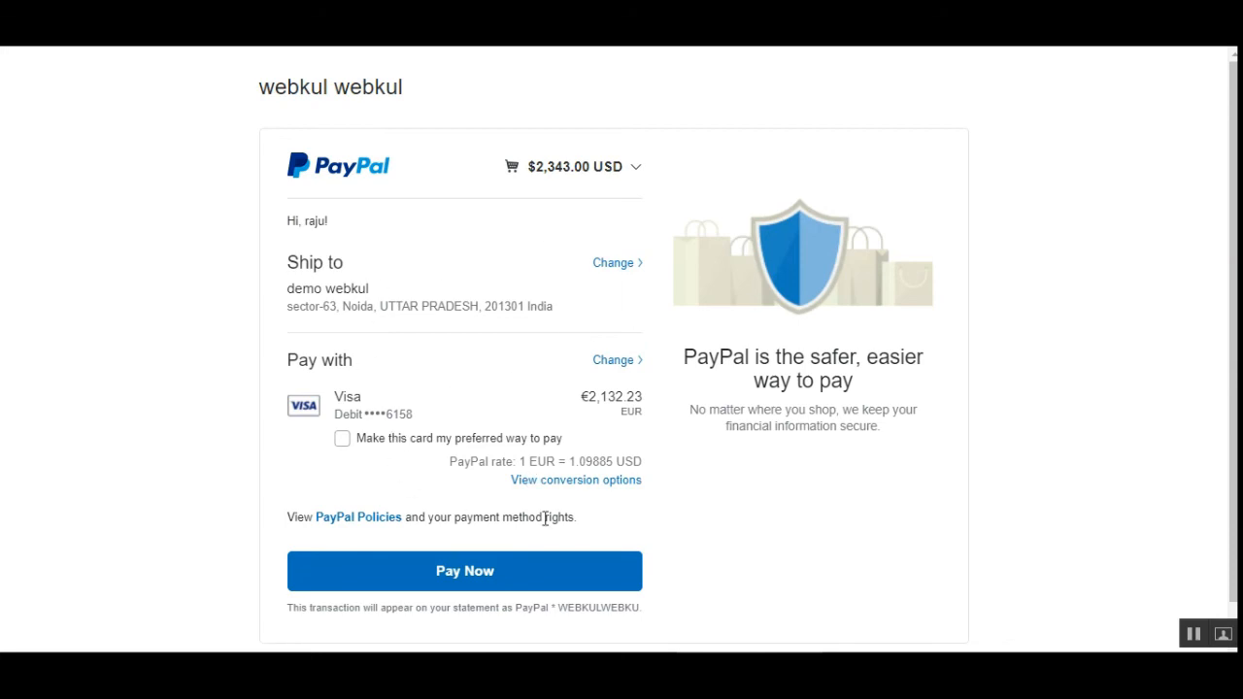
click(594, 170)
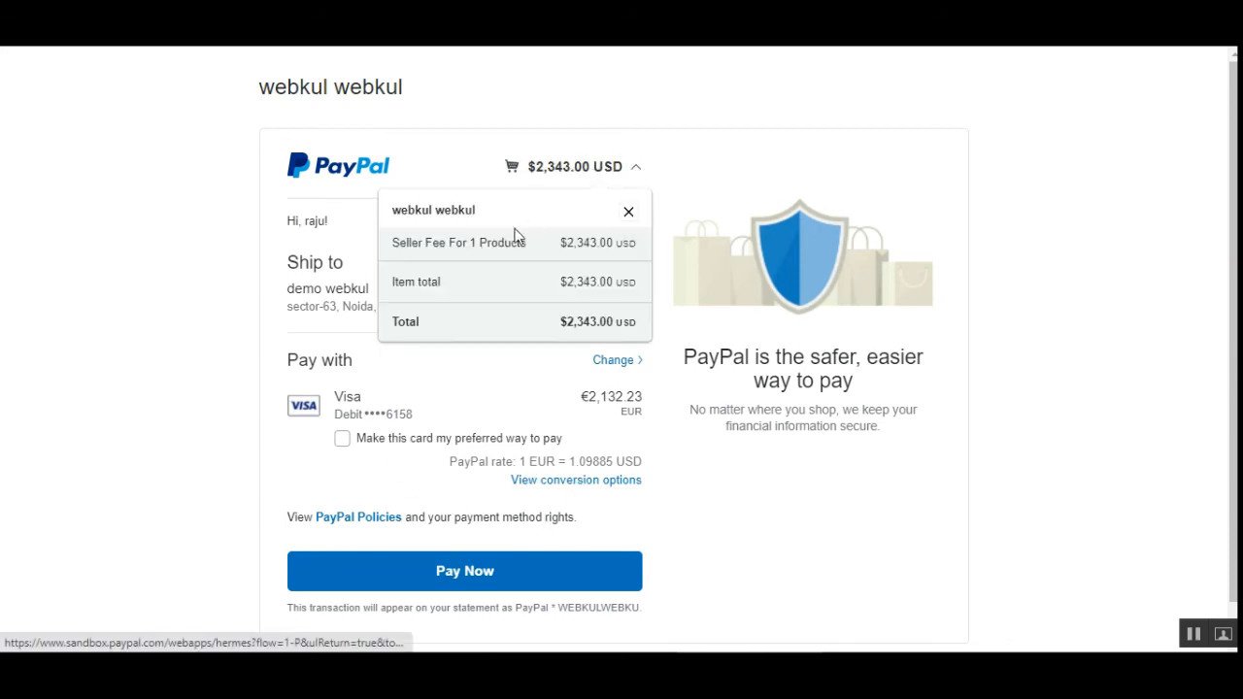
click(451, 583)
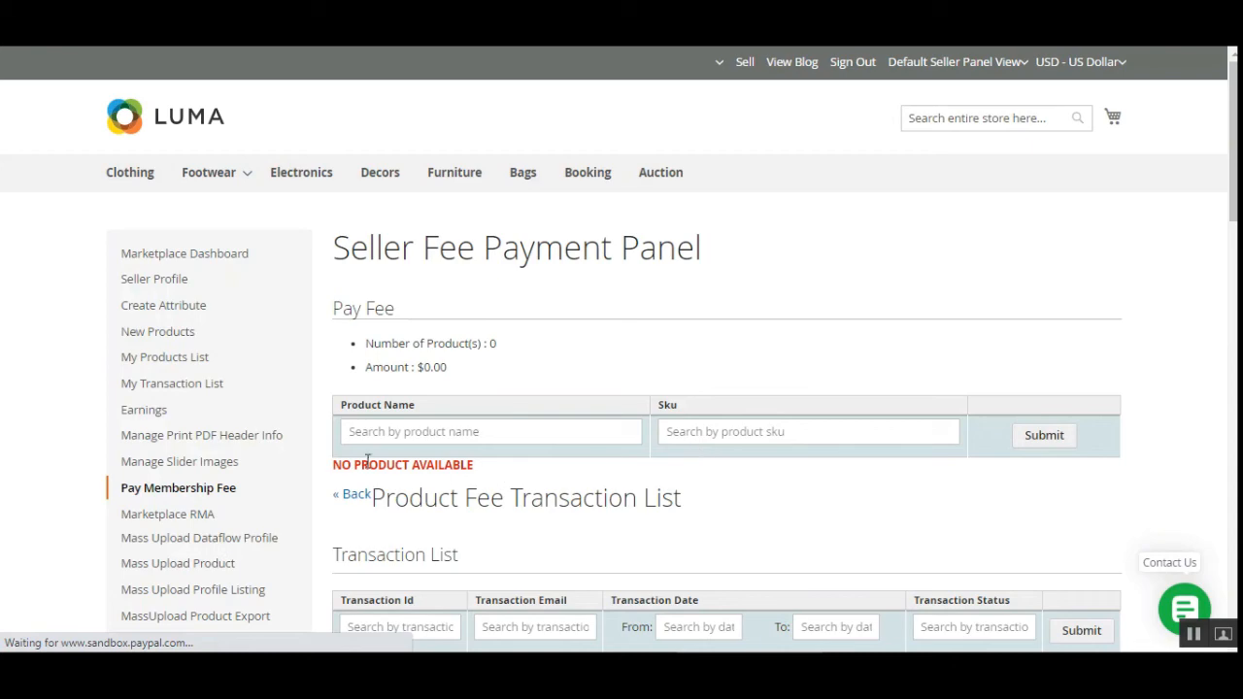
Scroll the Product Fee and Seller Fee Transaction Lists, highlighting the pending u product transaction id.
drag(356, 463, 511, 469)
scroll(511, 469, down, 1)
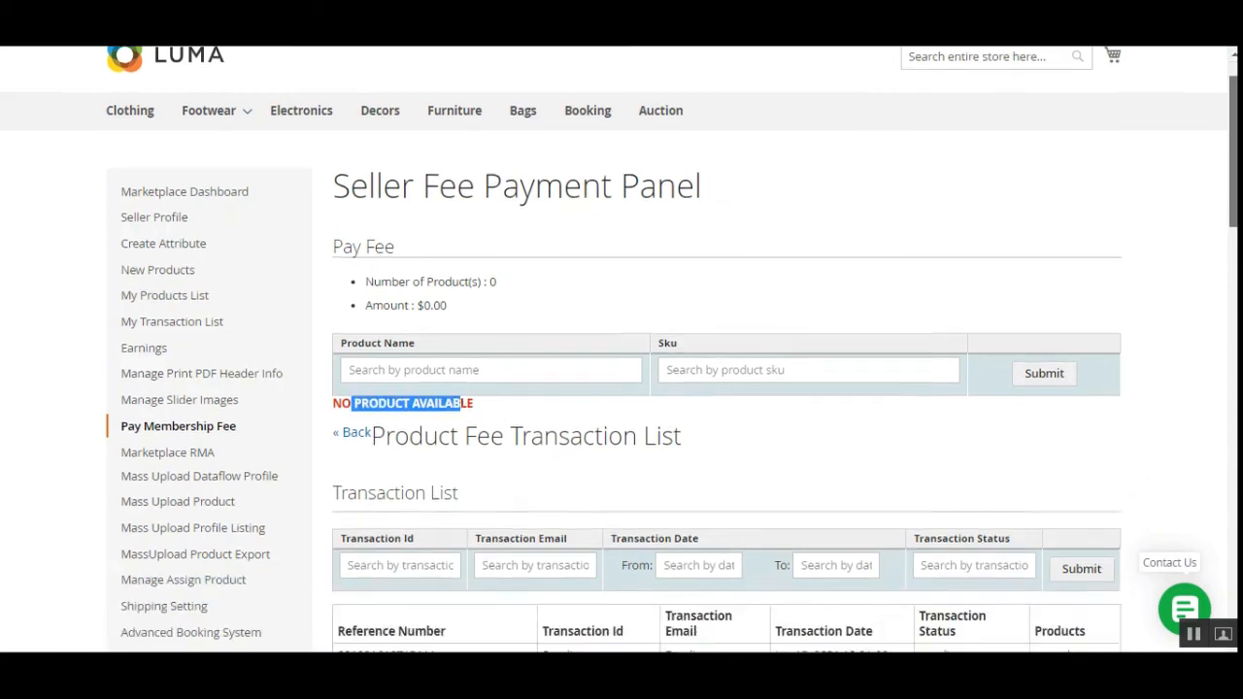
scroll(524, 431, down, 5)
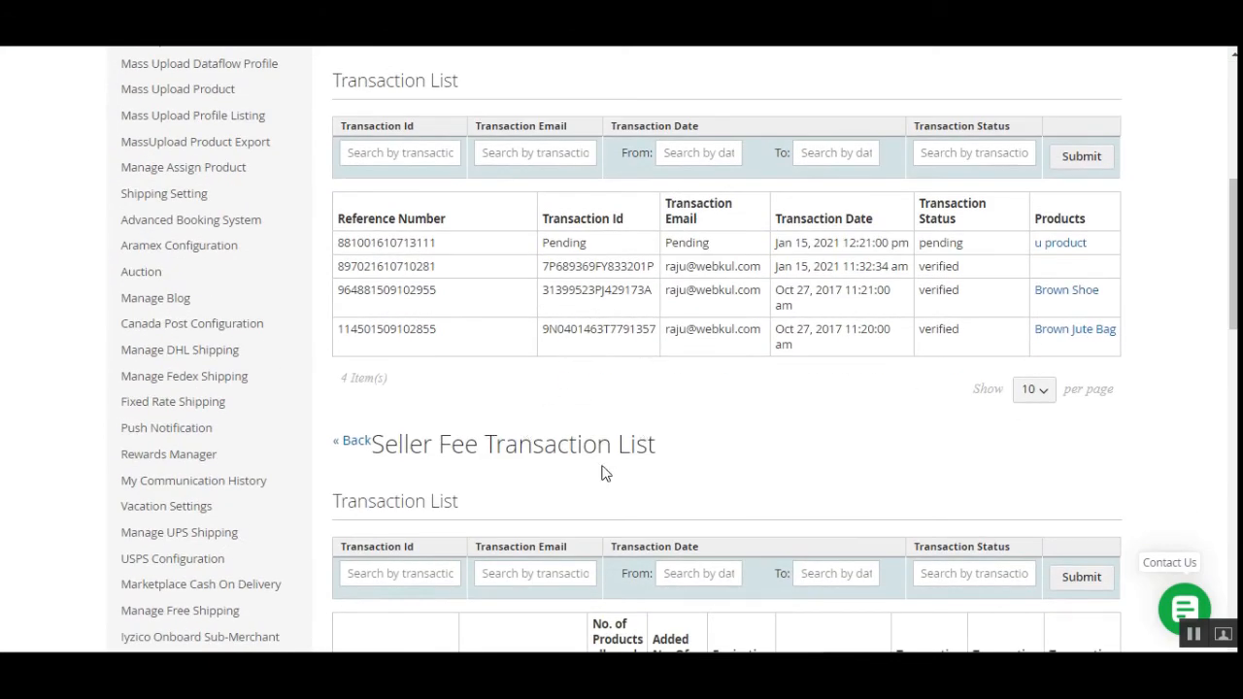
scroll(608, 473, down, 4)
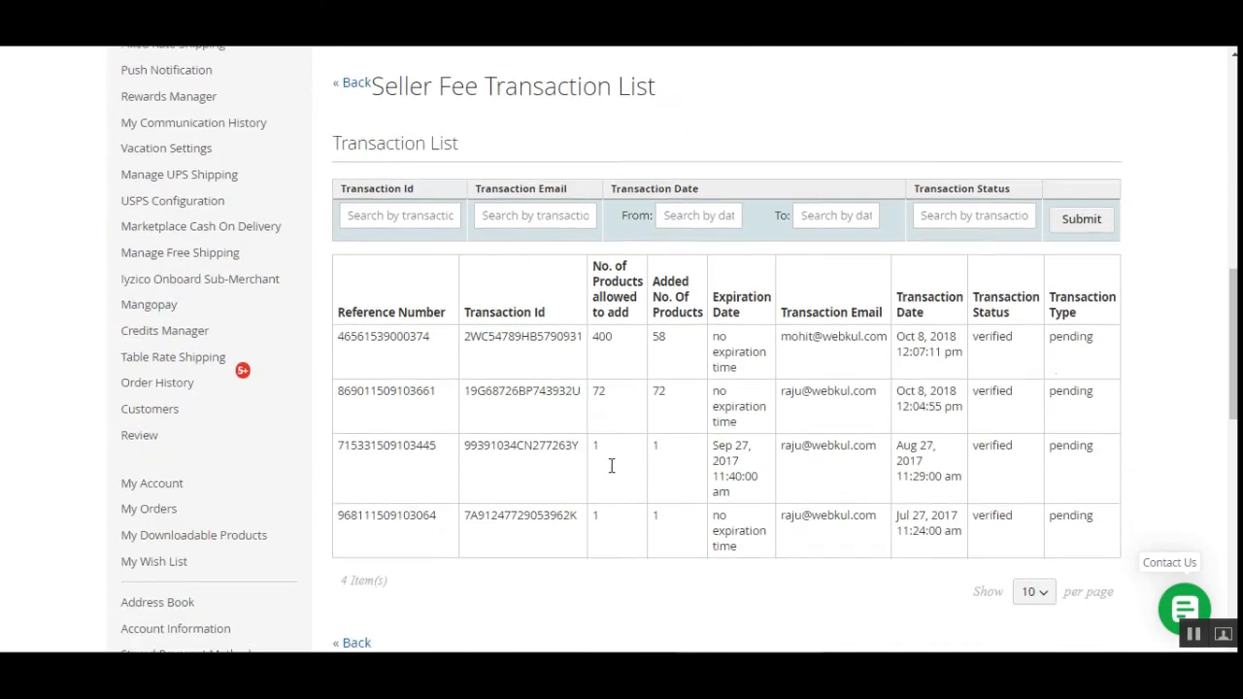
scroll(429, 299, up, 5)
scroll(429, 299, up, 2)
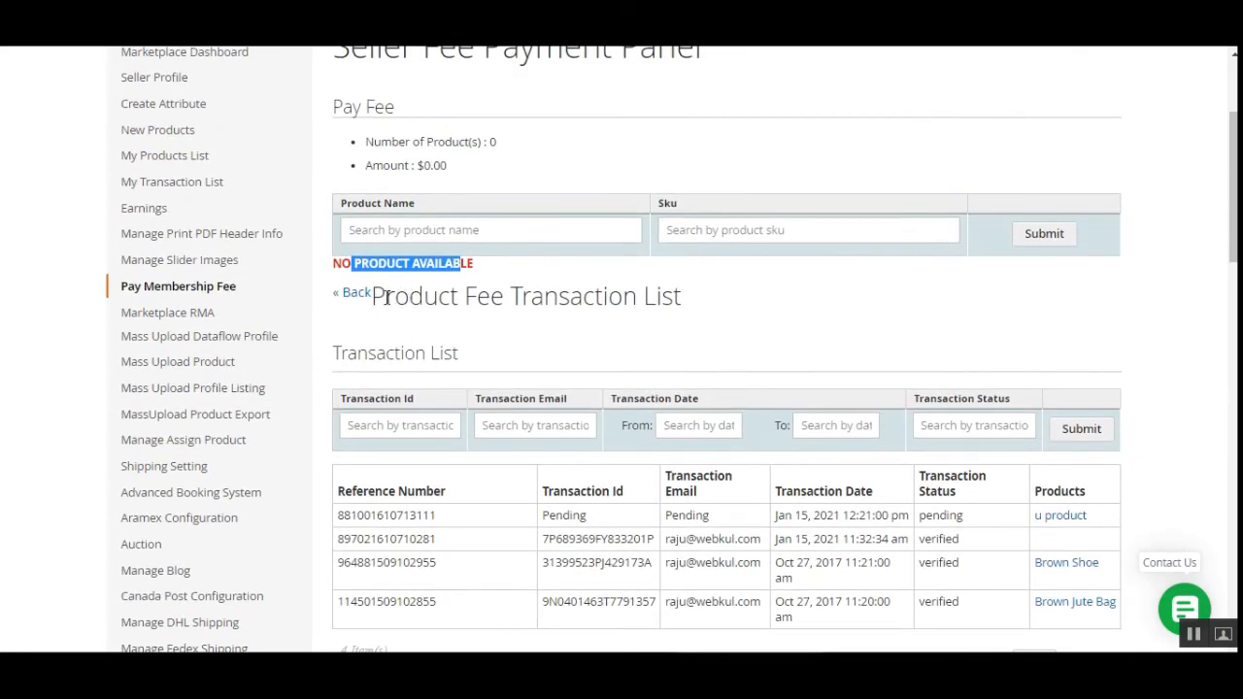
drag(387, 297, 510, 297)
scroll(463, 497, down, 1)
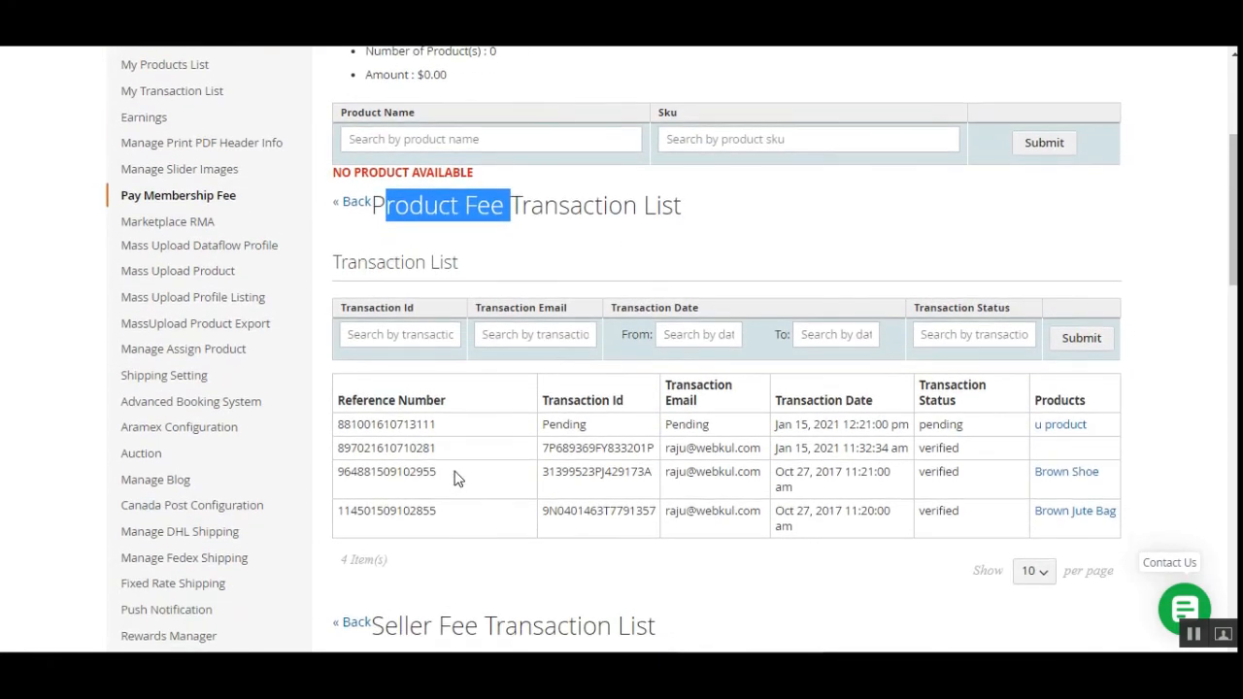
drag(561, 432, 589, 430)
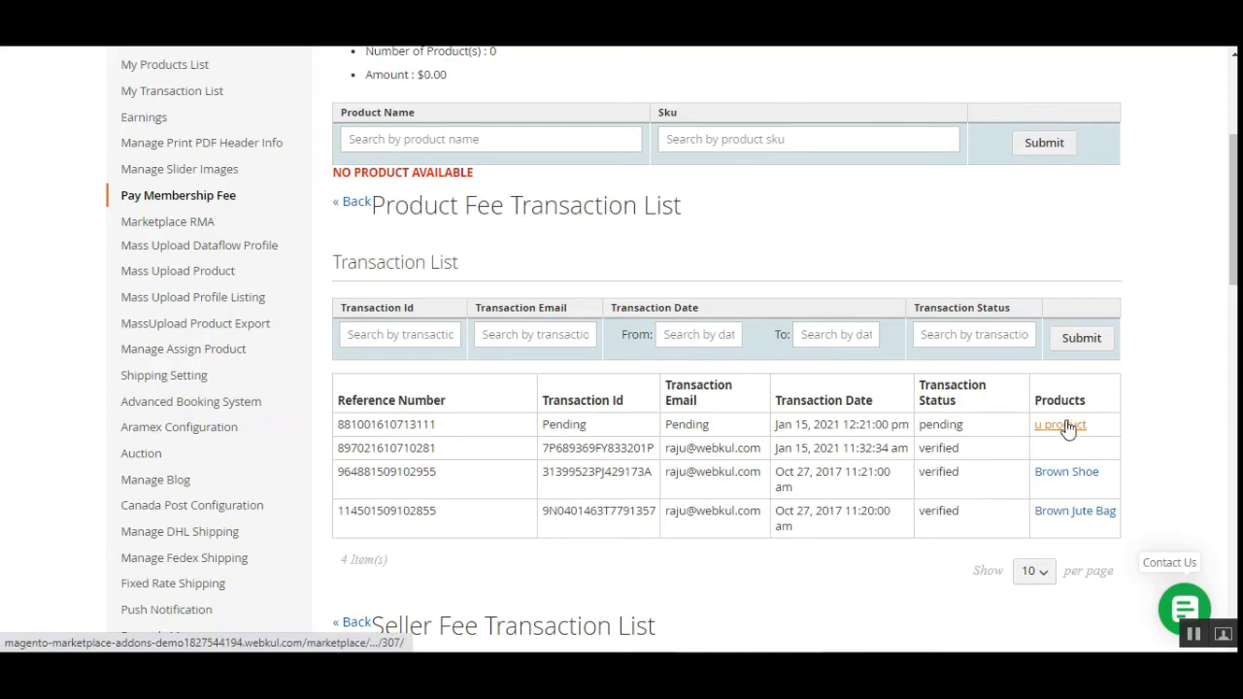
scroll(868, 519, down, 4)
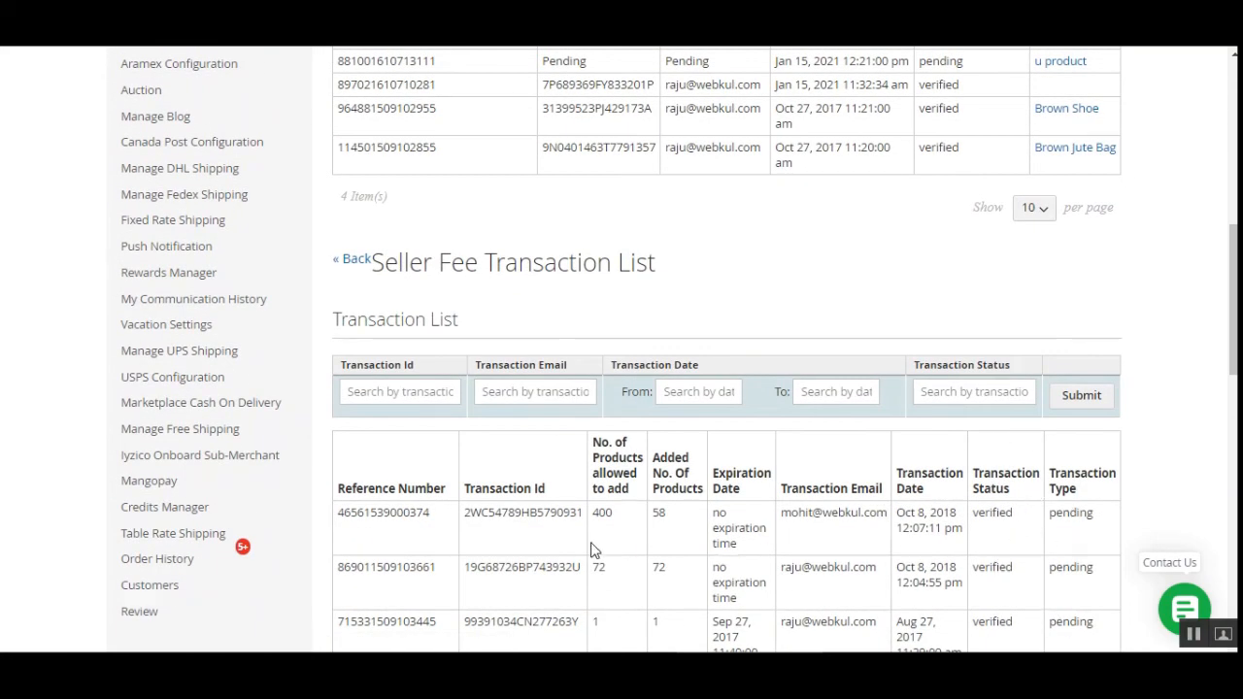
scroll(595, 550, up, 7)
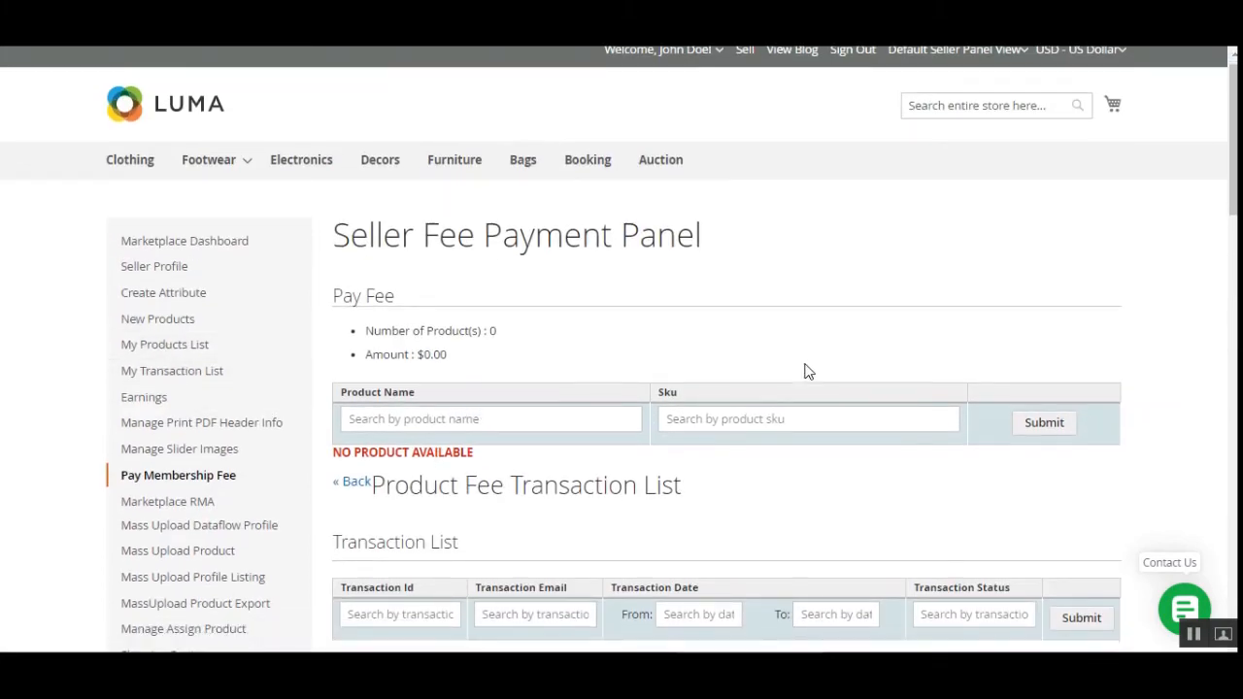
scroll(805, 369, down, 3)
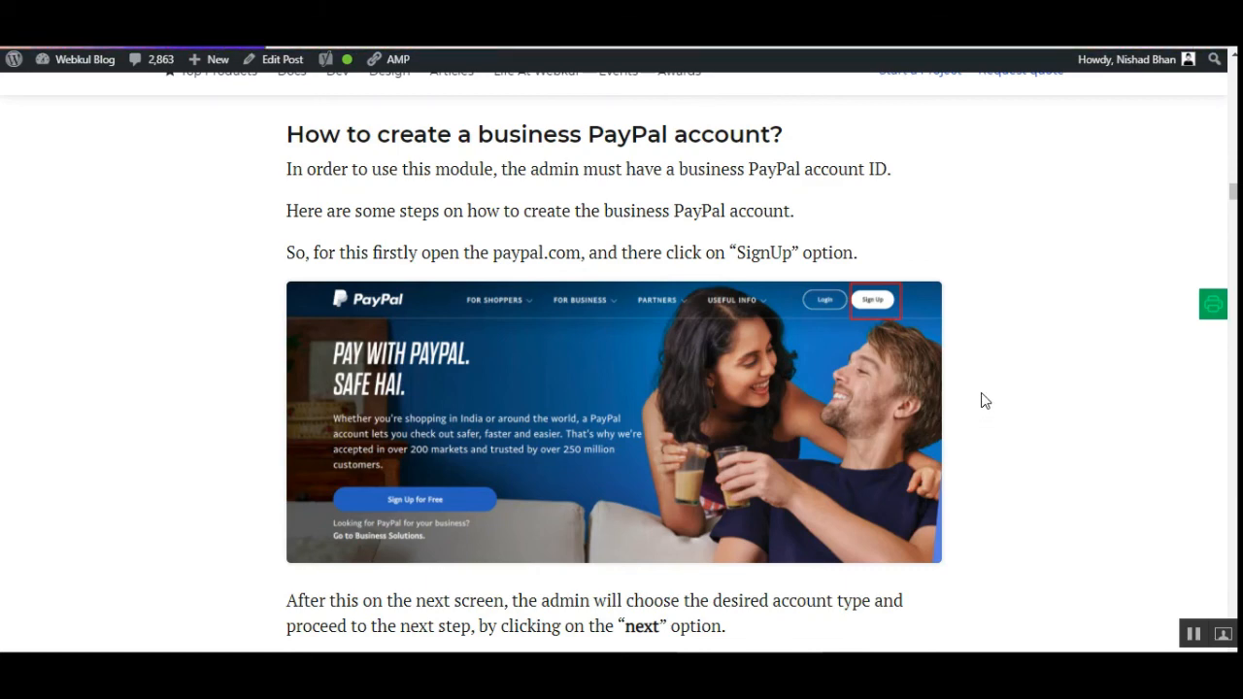
Scroll through the blog post's PayPal business account sign-up screenshots.
scroll(989, 411, down, 2)
scroll(991, 413, down, 10)
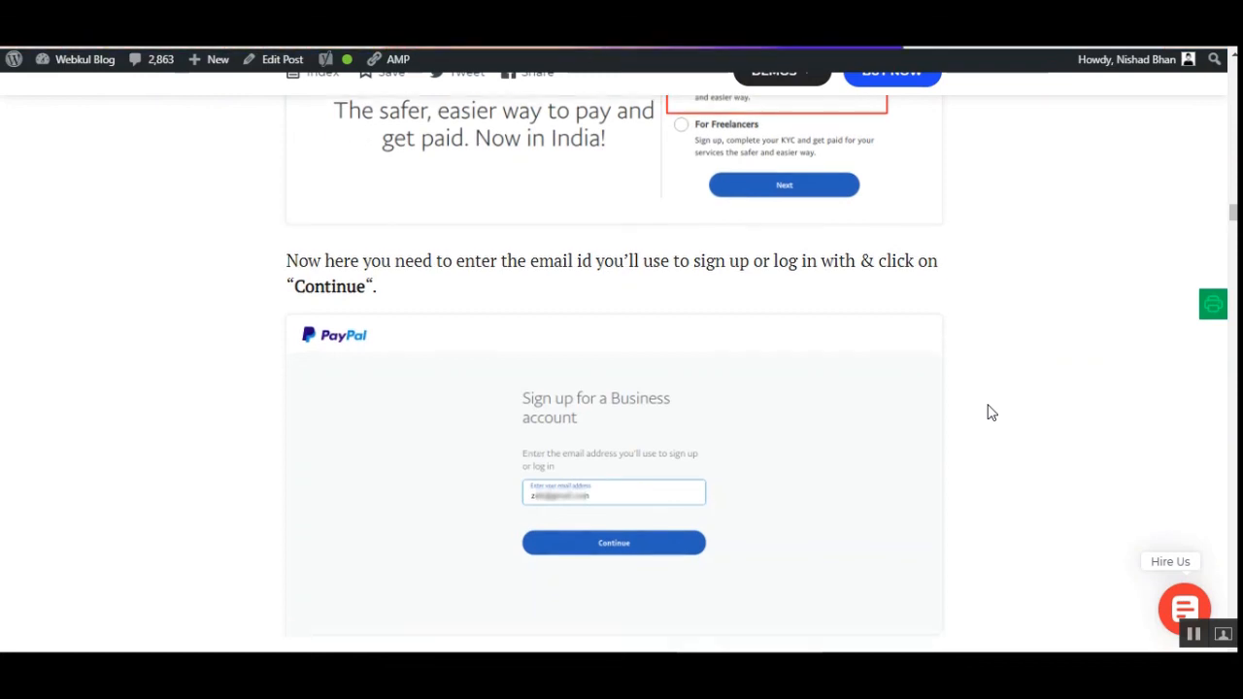
scroll(991, 413, down, 8)
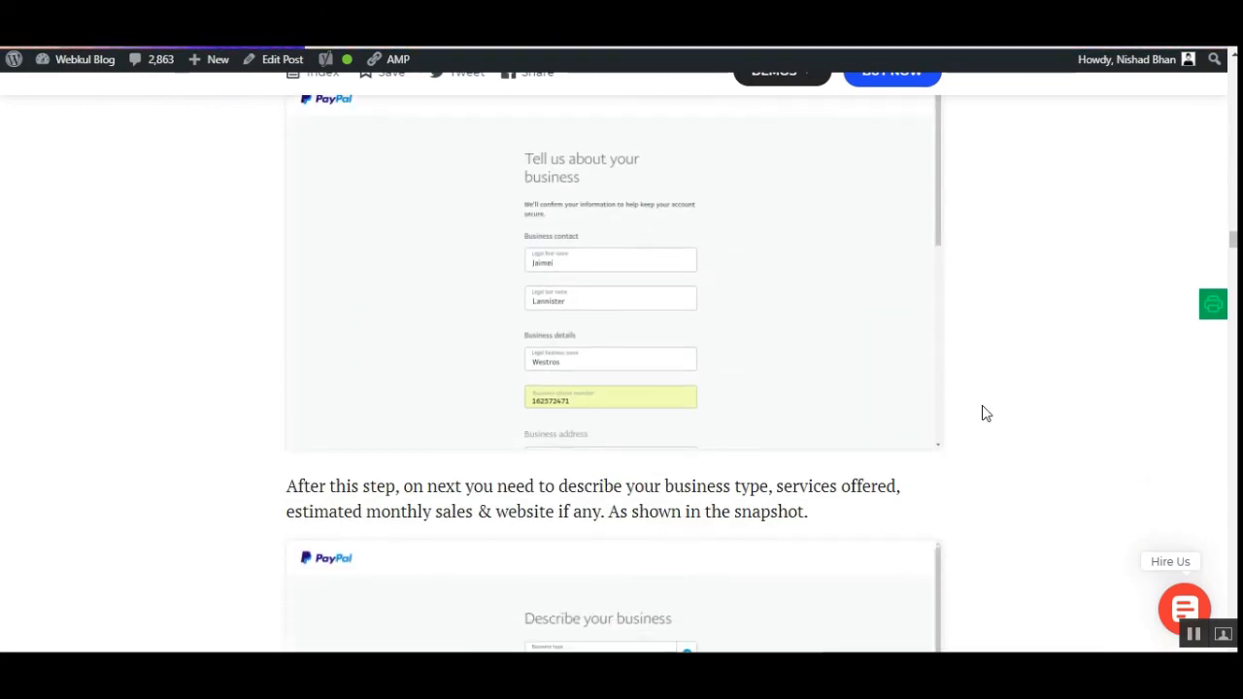
scroll(985, 415, down, 1)
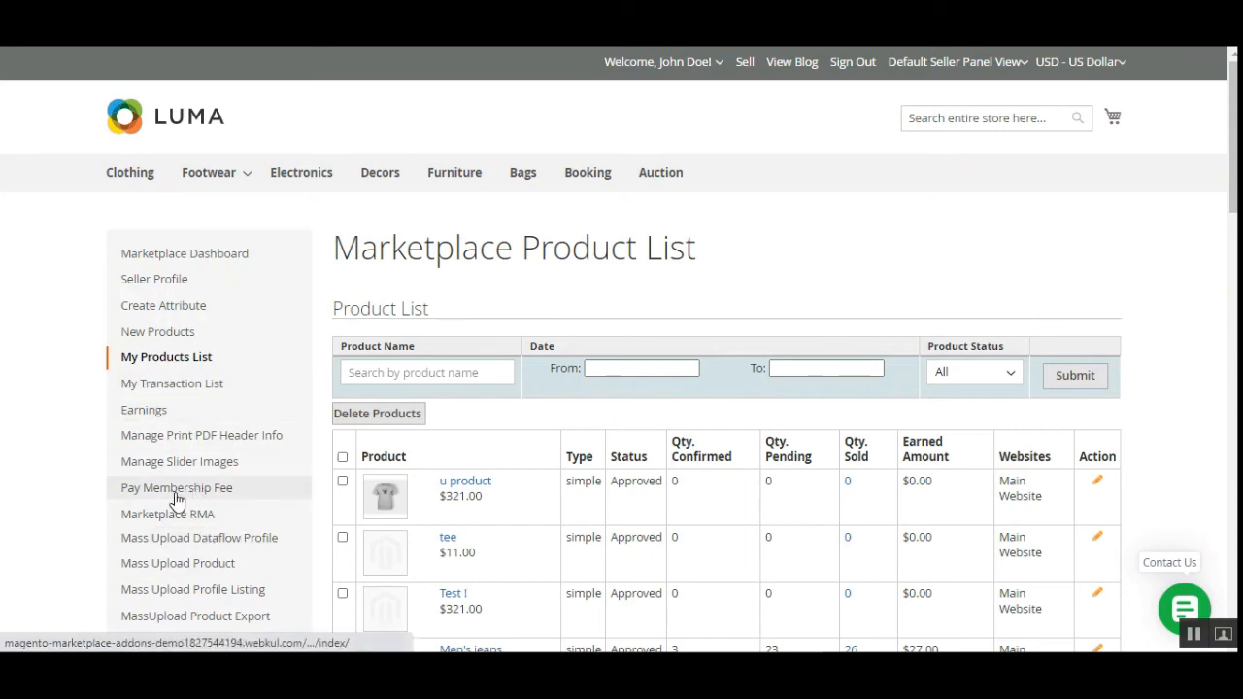
Open Pay Membership Fee and scroll the panel to check the u product payment status.
click(210, 503)
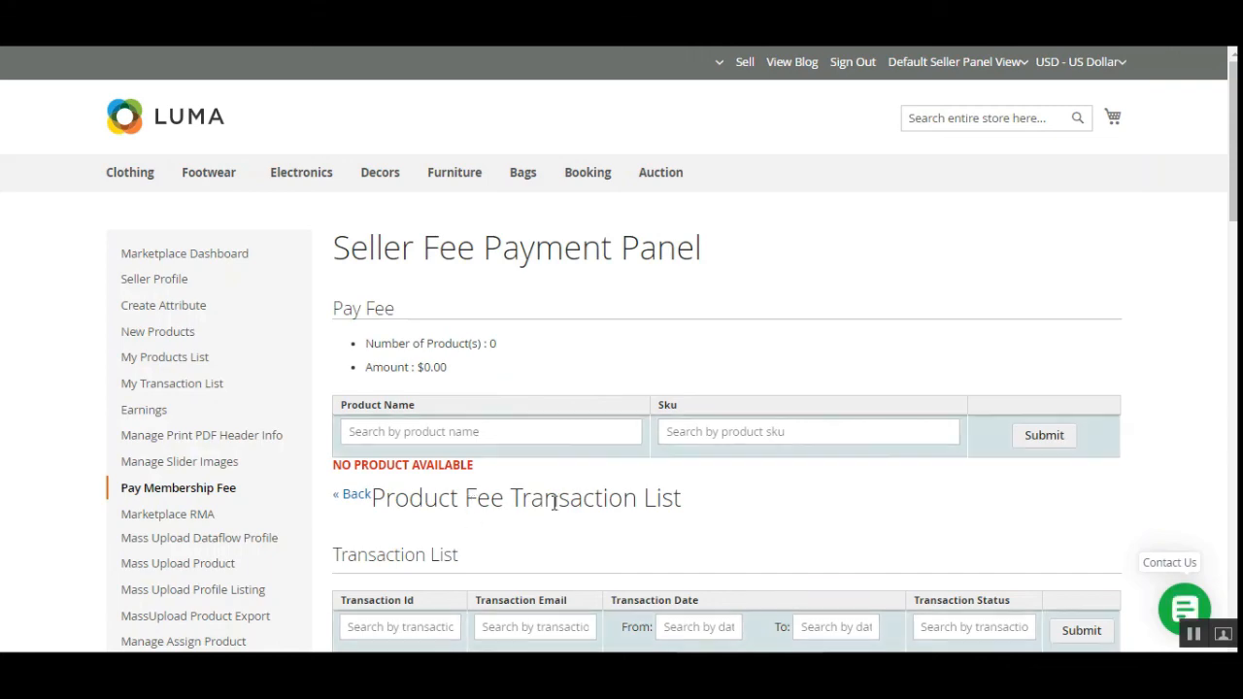
scroll(554, 502, down, 3)
scroll(554, 502, up, 2)
scroll(384, 364, up, 3)
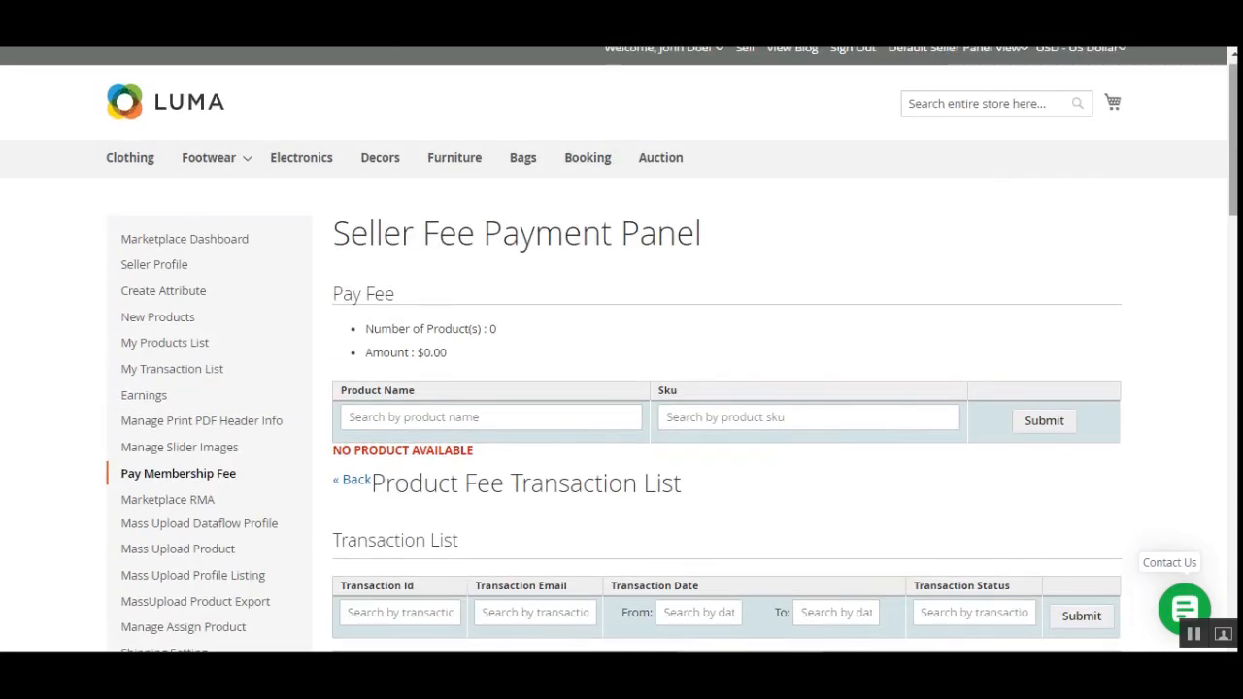
scroll(460, 334, down, 6)
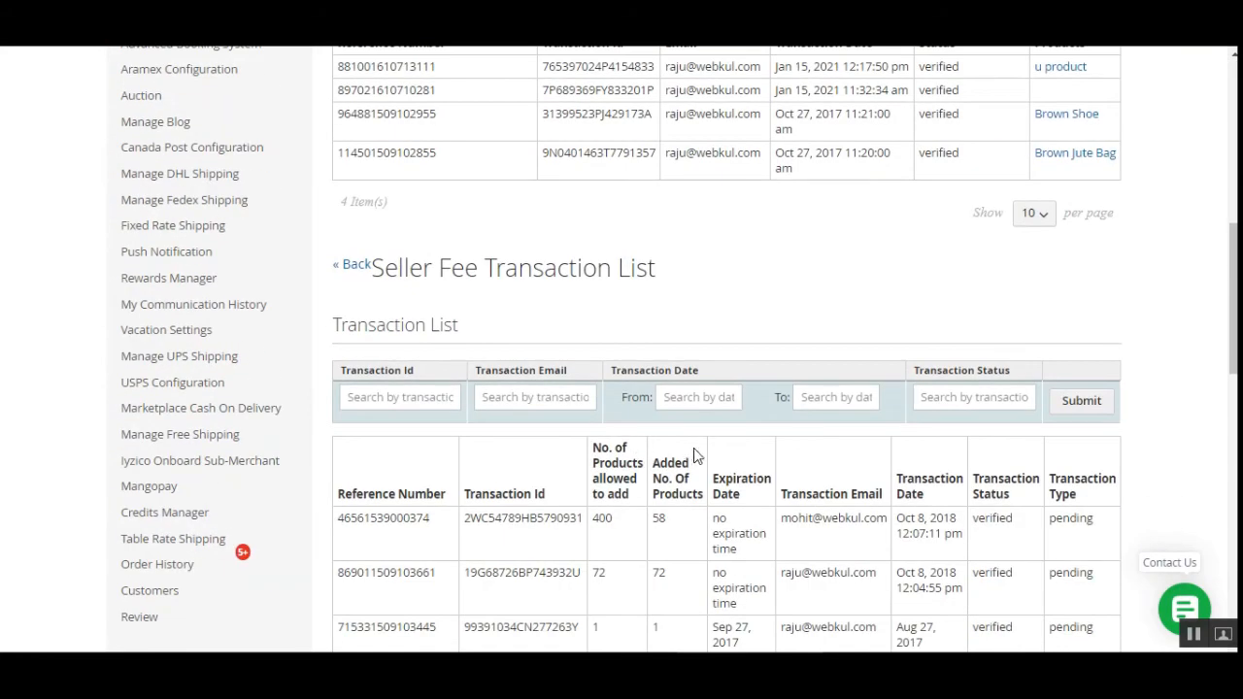
scroll(693, 457, up, 3)
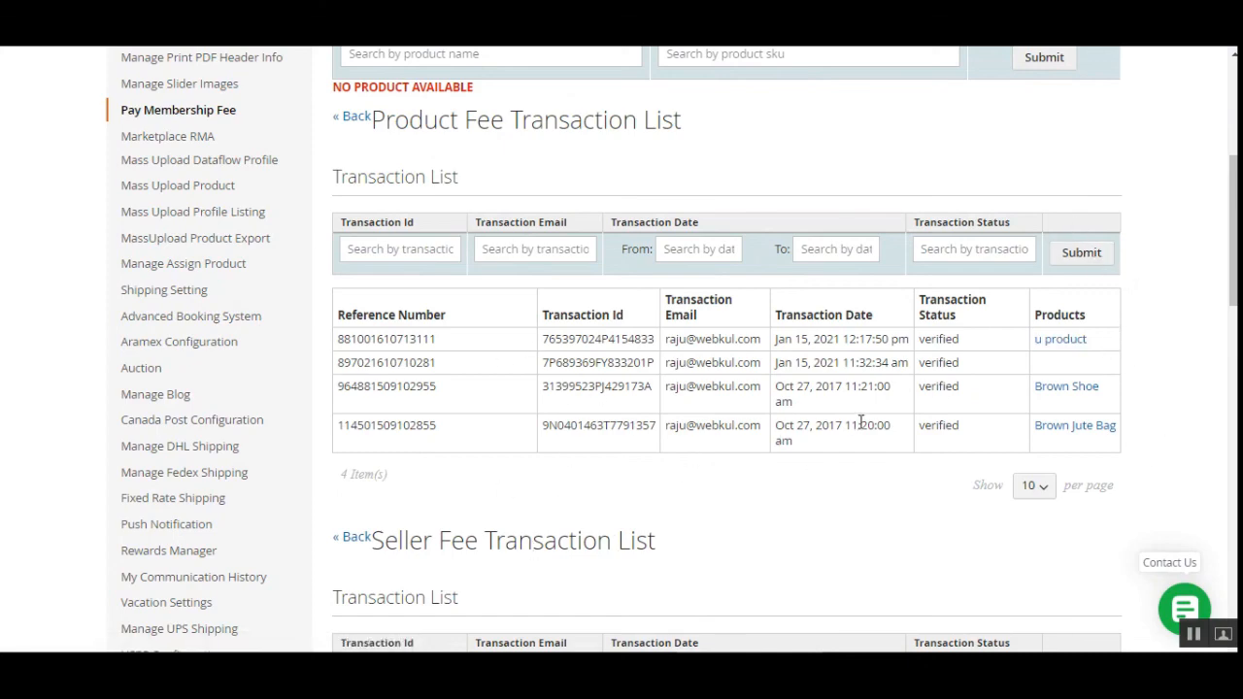
scroll(883, 451, down, 3)
scroll(999, 554, up, 4)
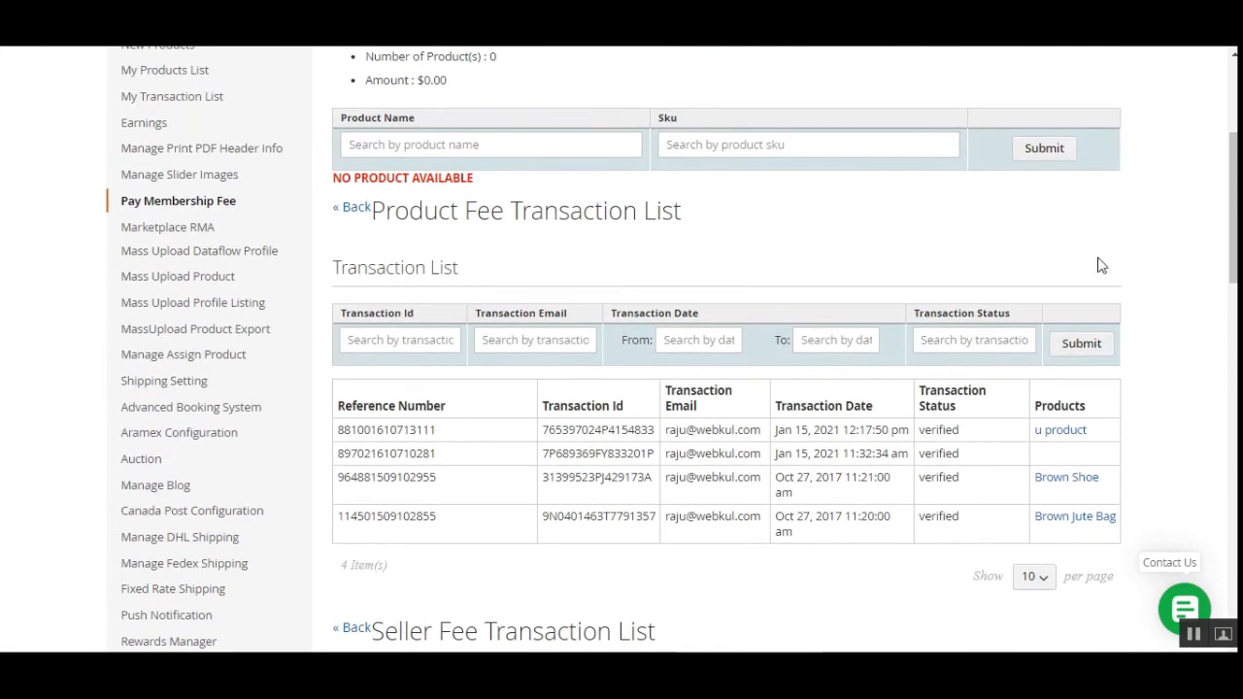
scroll(637, 433, down, 2)
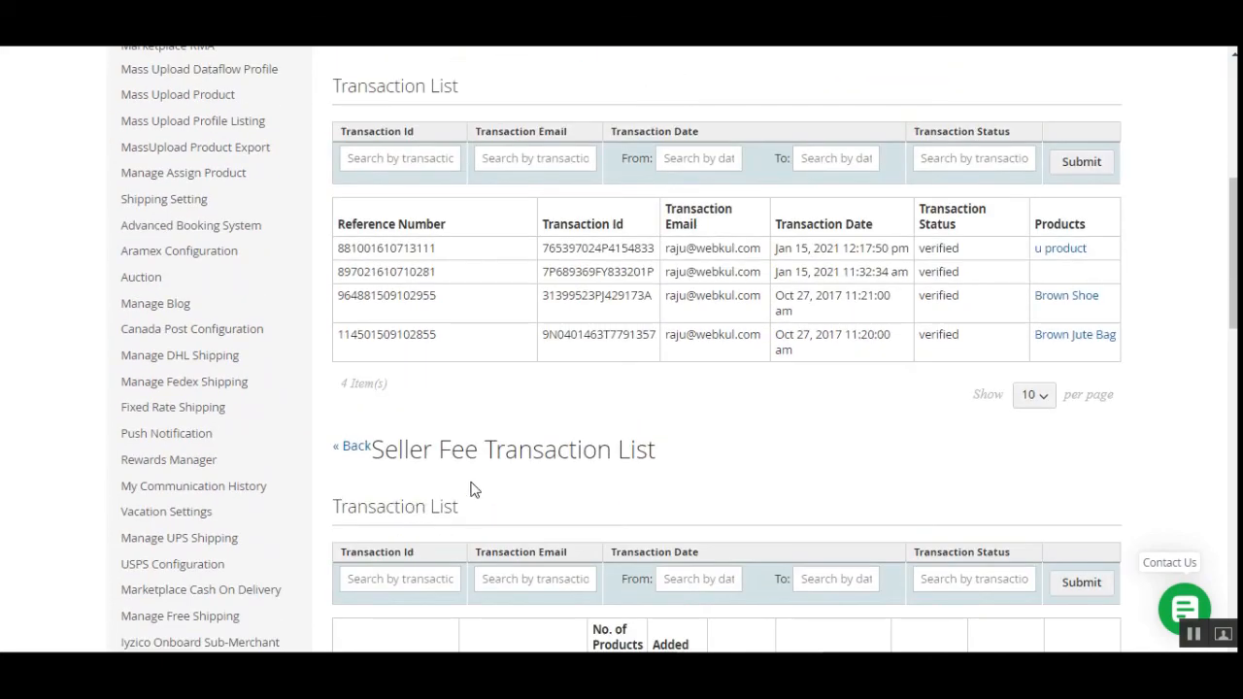
scroll(695, 470, up, 1)
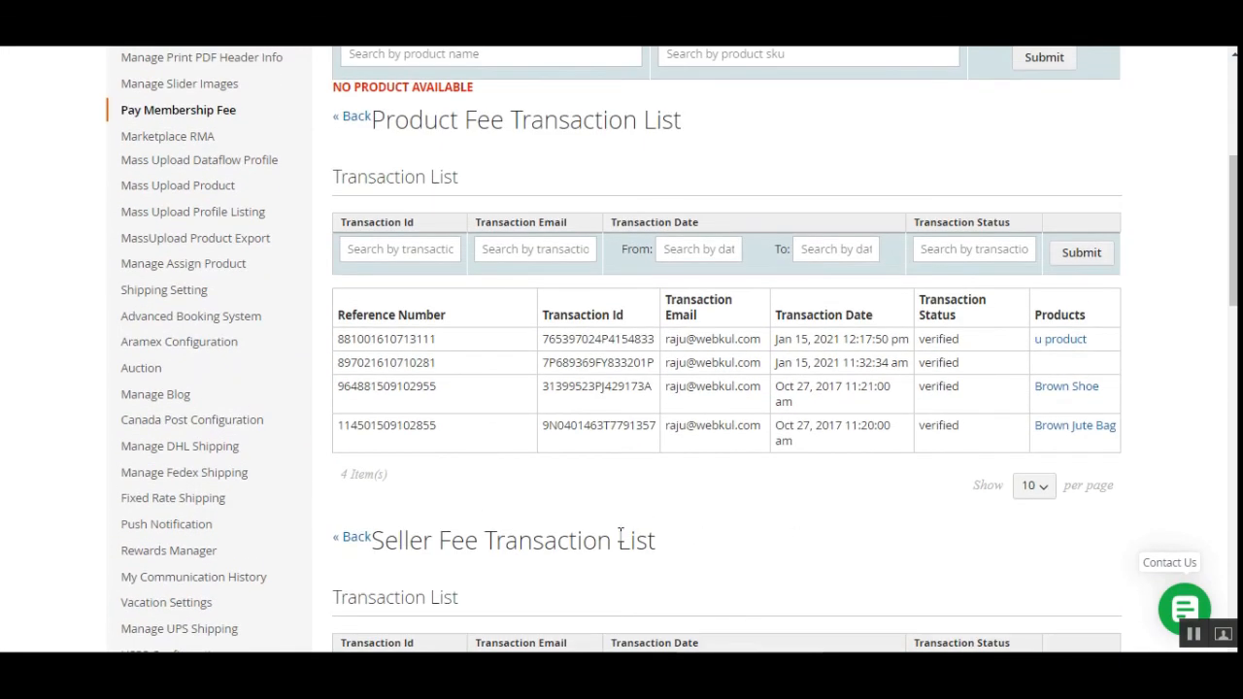
scroll(842, 522, up, 3)
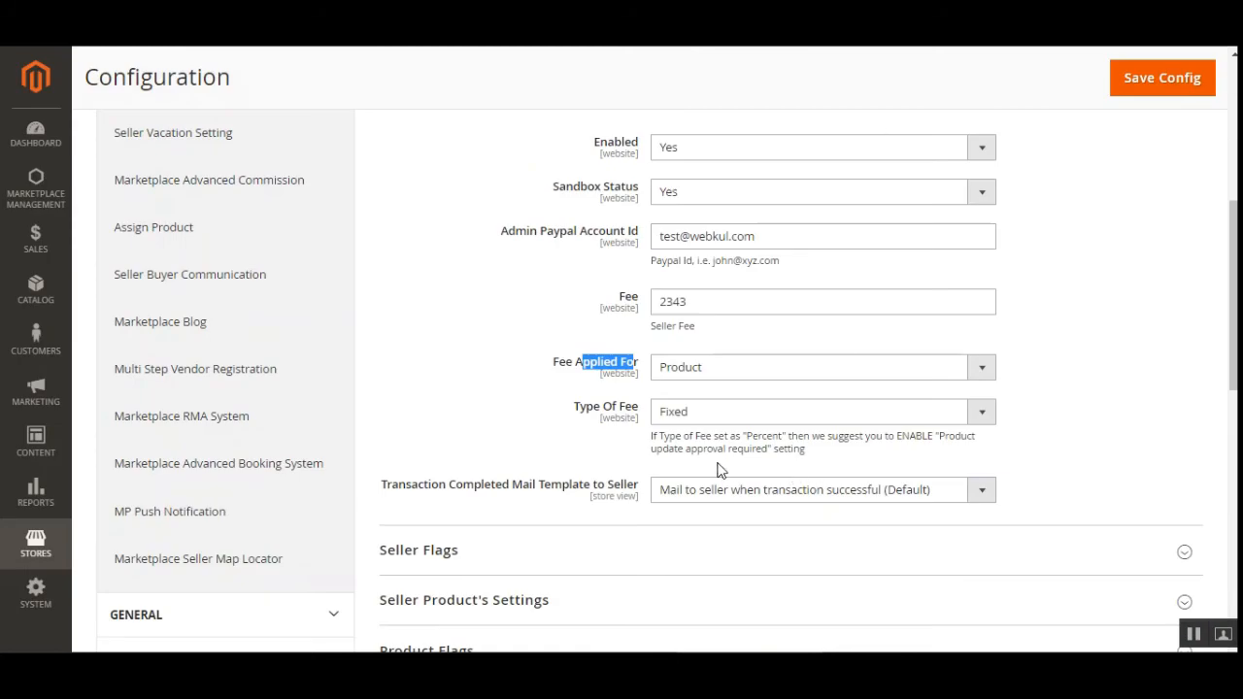
Confirm membership is enabled, set Sandbox Status to No, and review the PayPal account and 2343 fee.
scroll(1234, 291, up, 3)
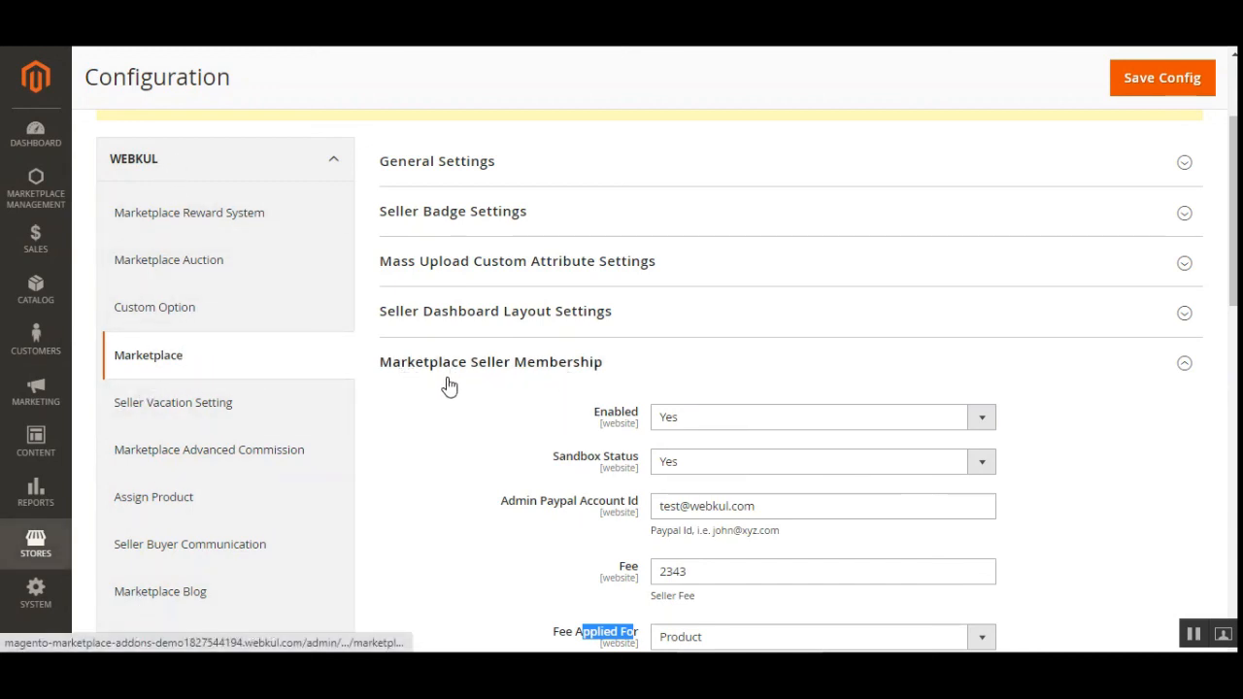
scroll(1193, 358, down, 2)
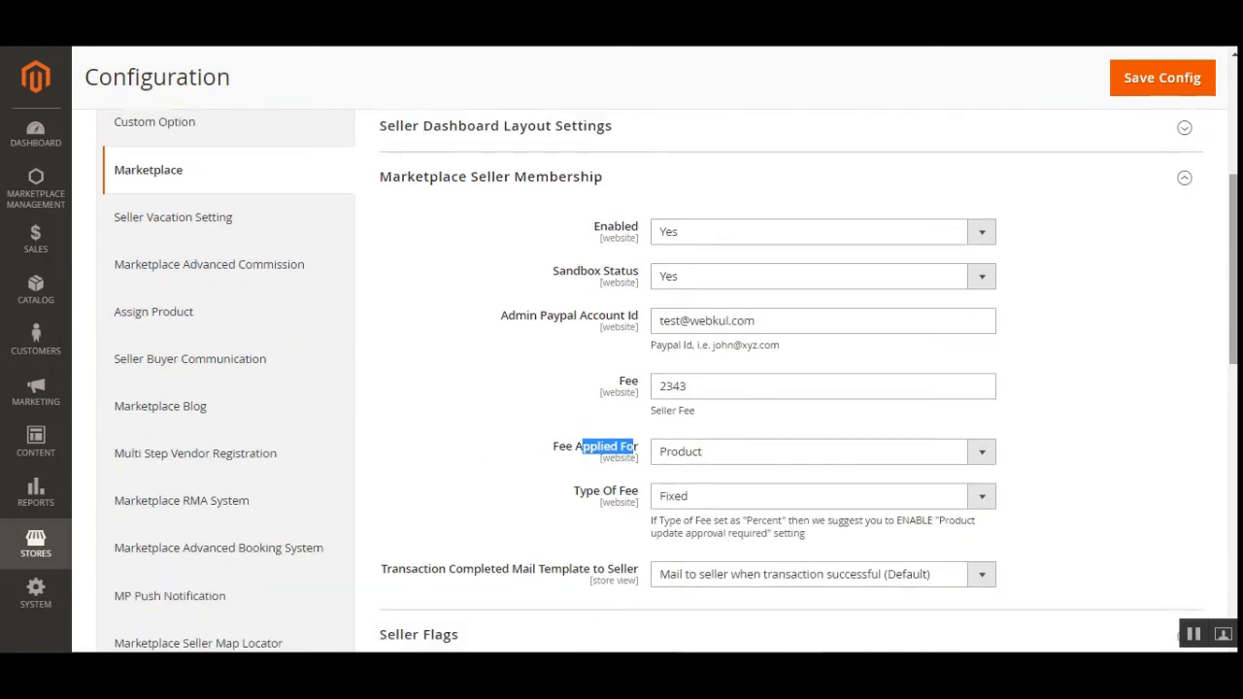
click(805, 235)
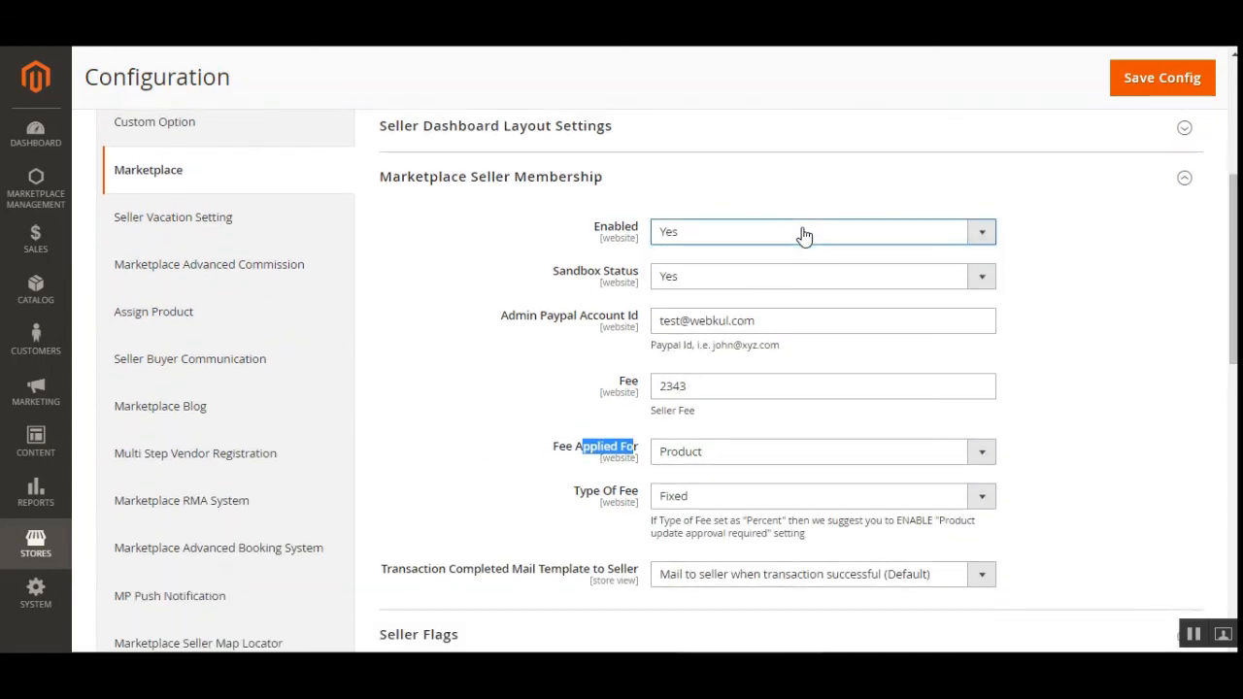
click(773, 288)
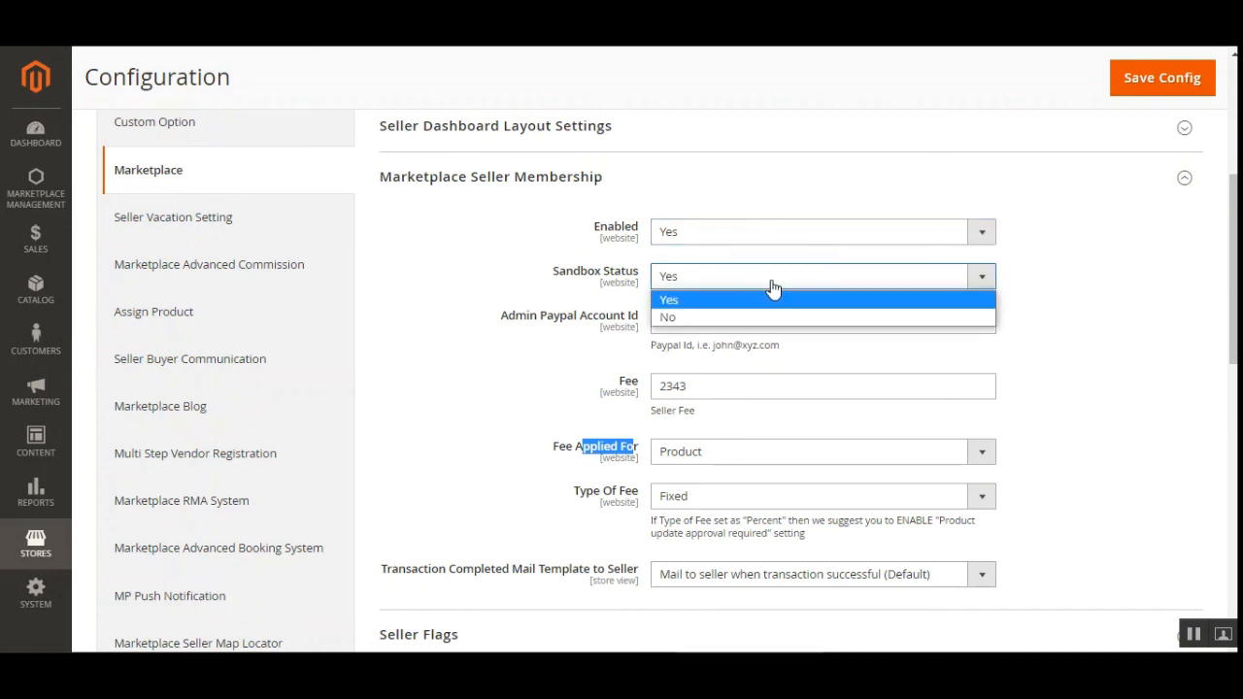
click(733, 314)
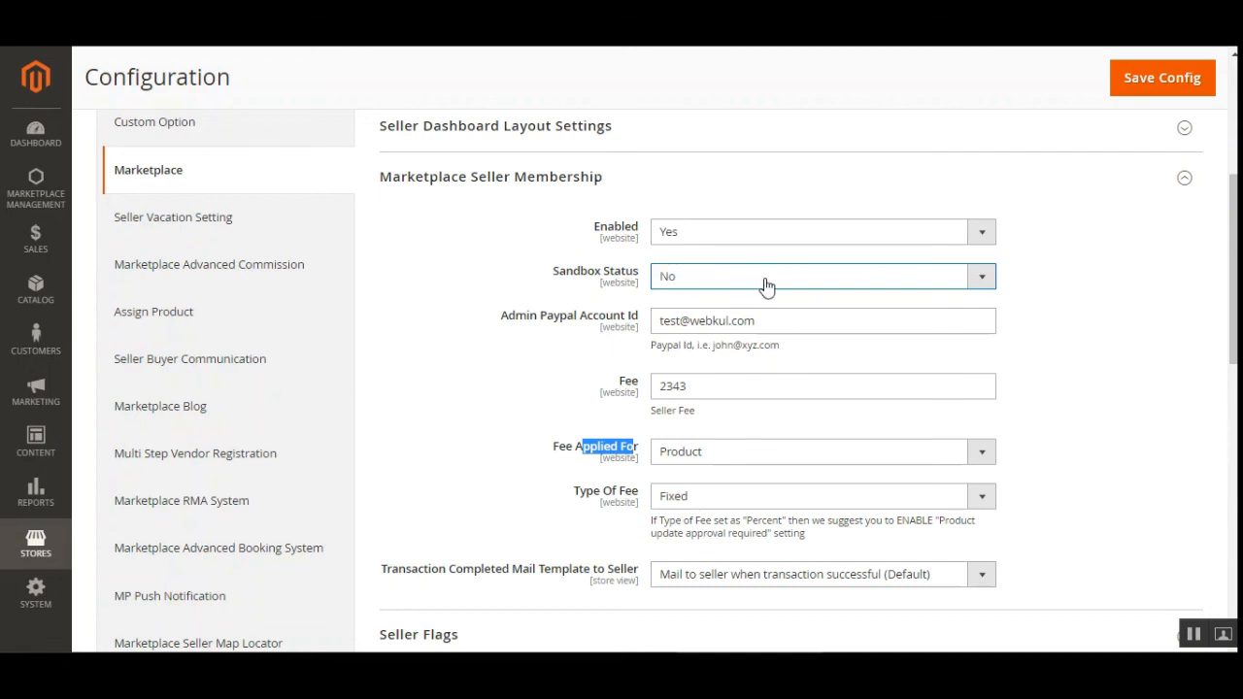
click(1200, 320)
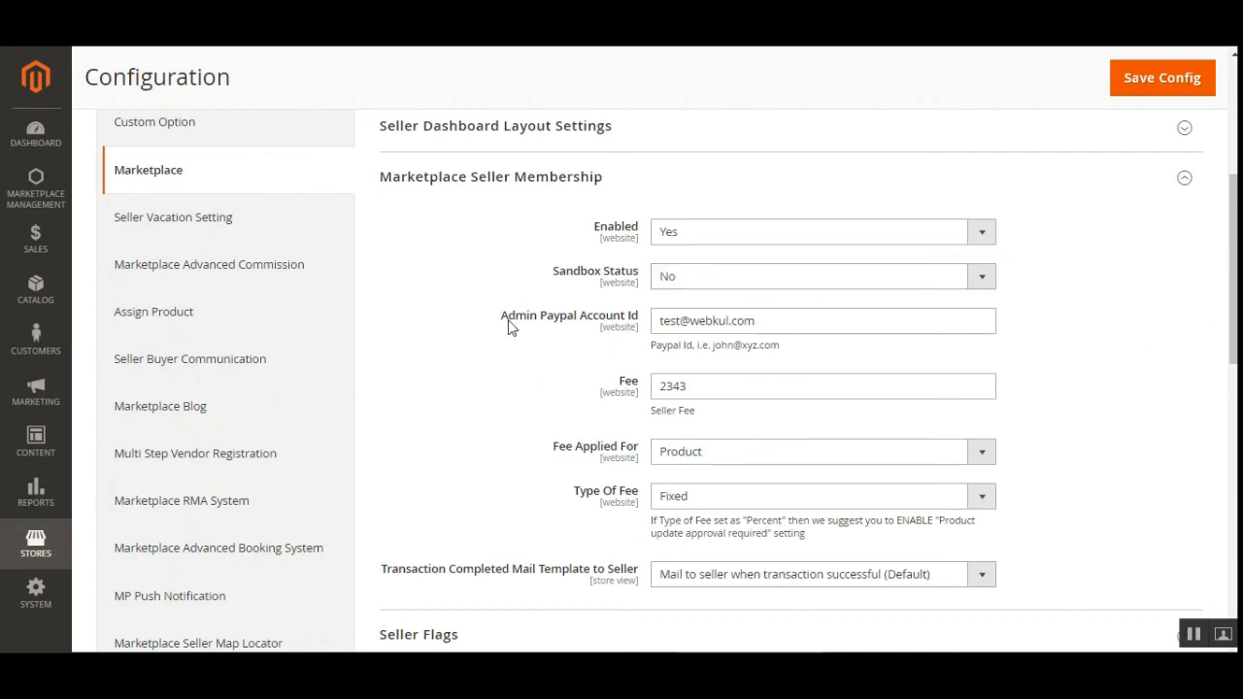
drag(508, 324, 624, 324)
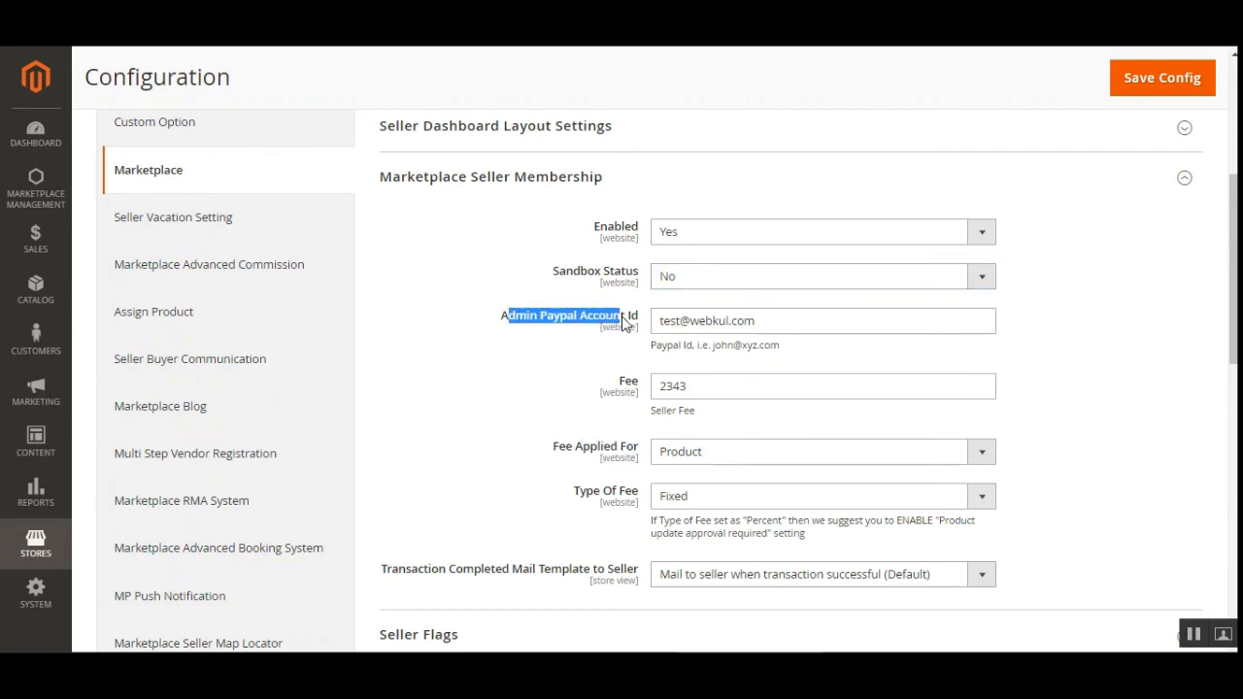
click(794, 323)
scroll(1146, 389, down, 1)
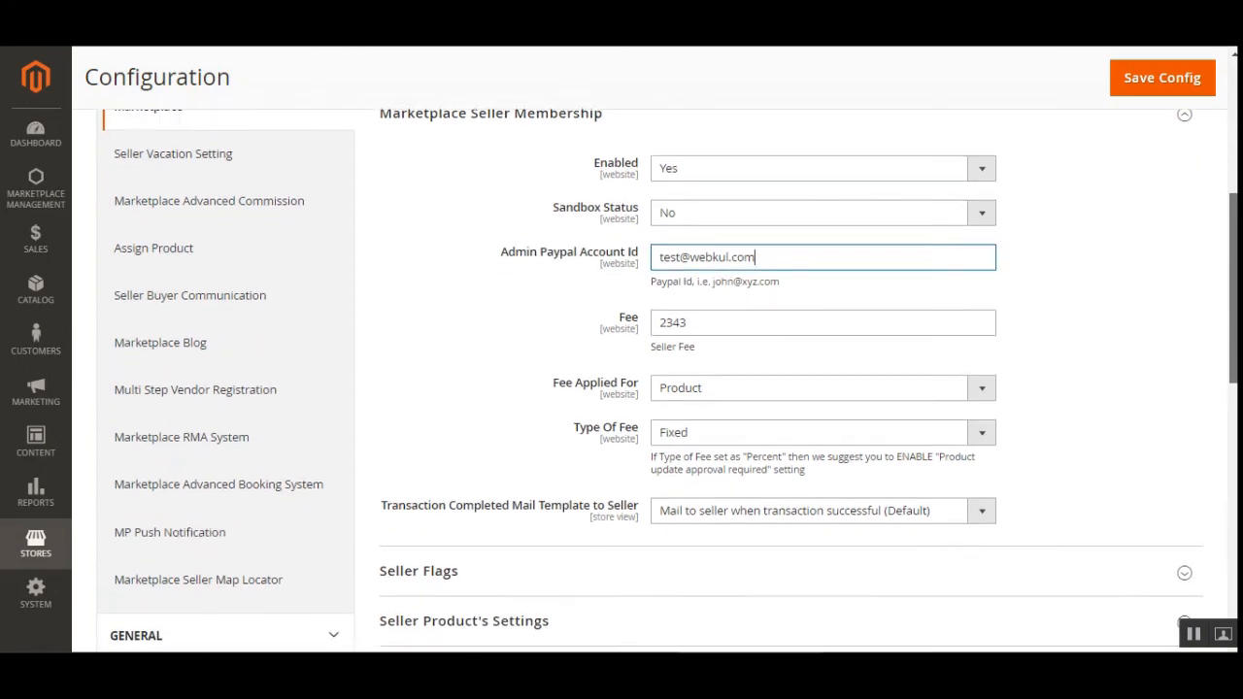
click(712, 317)
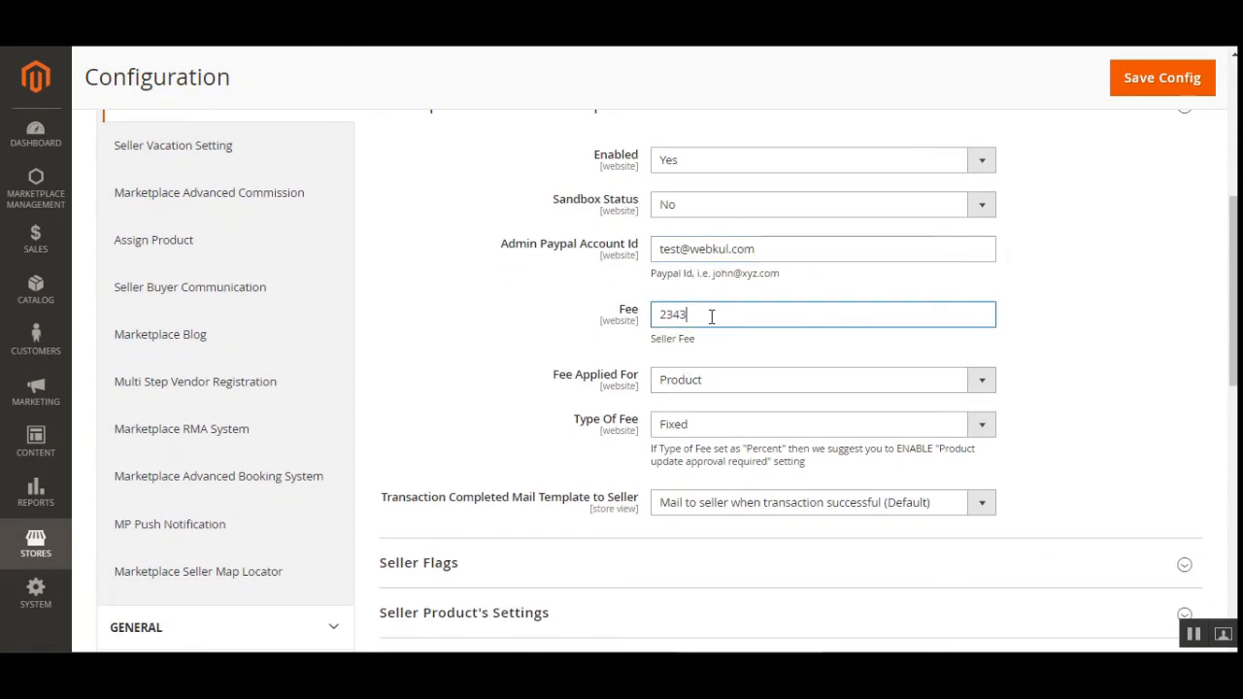
Set Fee Applied For to Vendor and keep Check On as Only Number Of Products.
drag(553, 377, 632, 383)
click(679, 385)
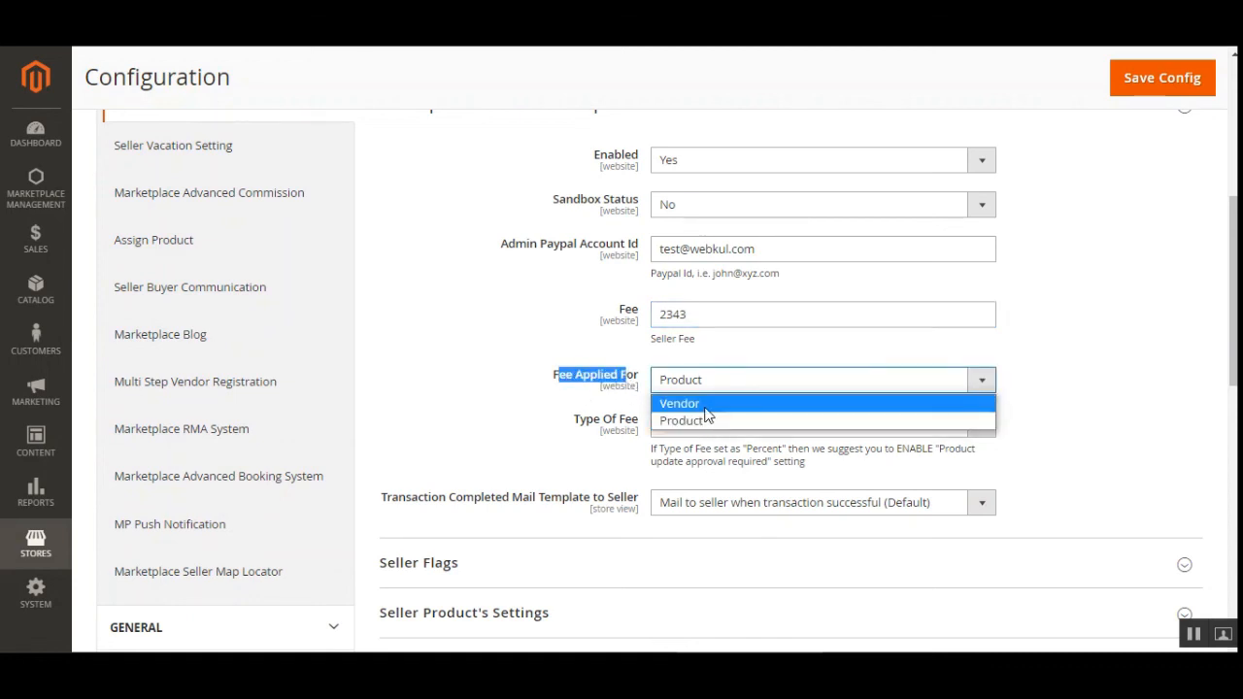
click(706, 405)
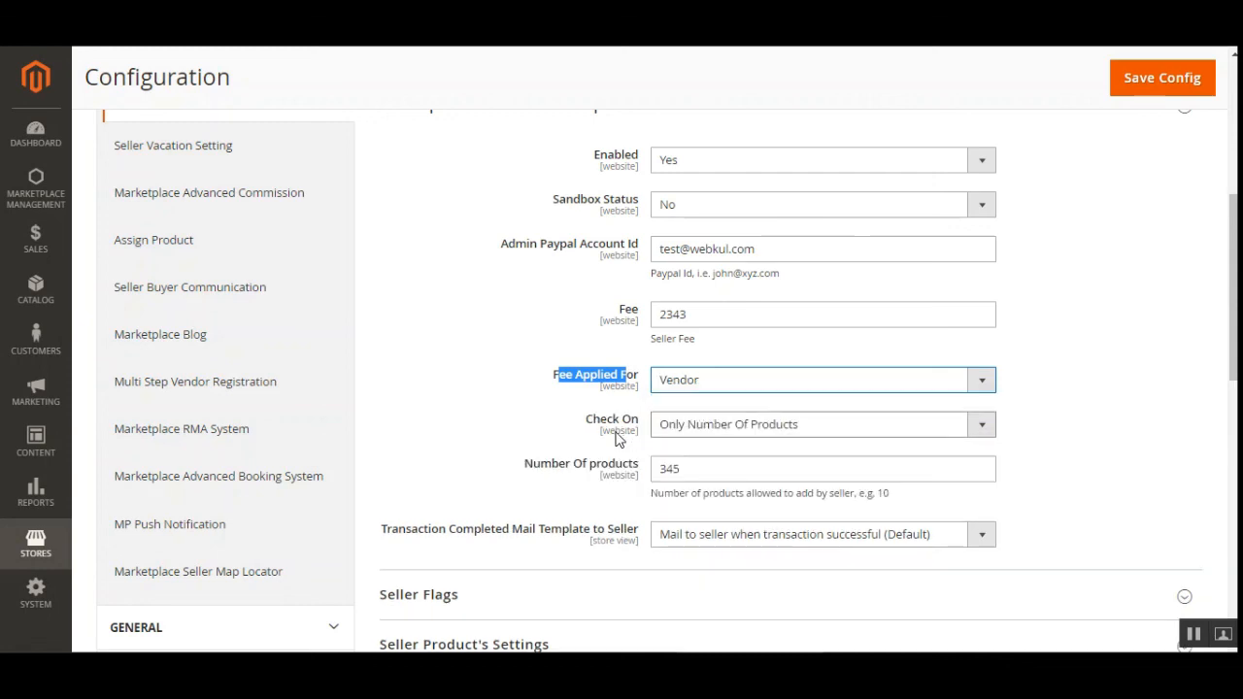
click(804, 430)
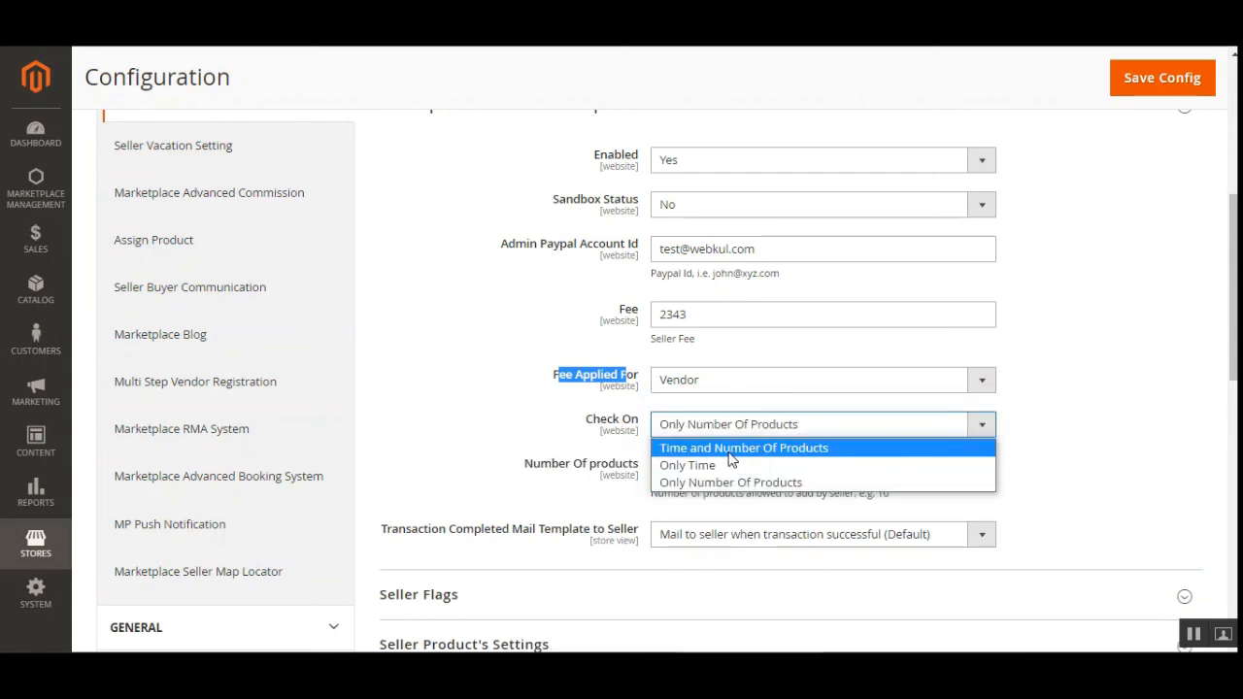
click(1141, 423)
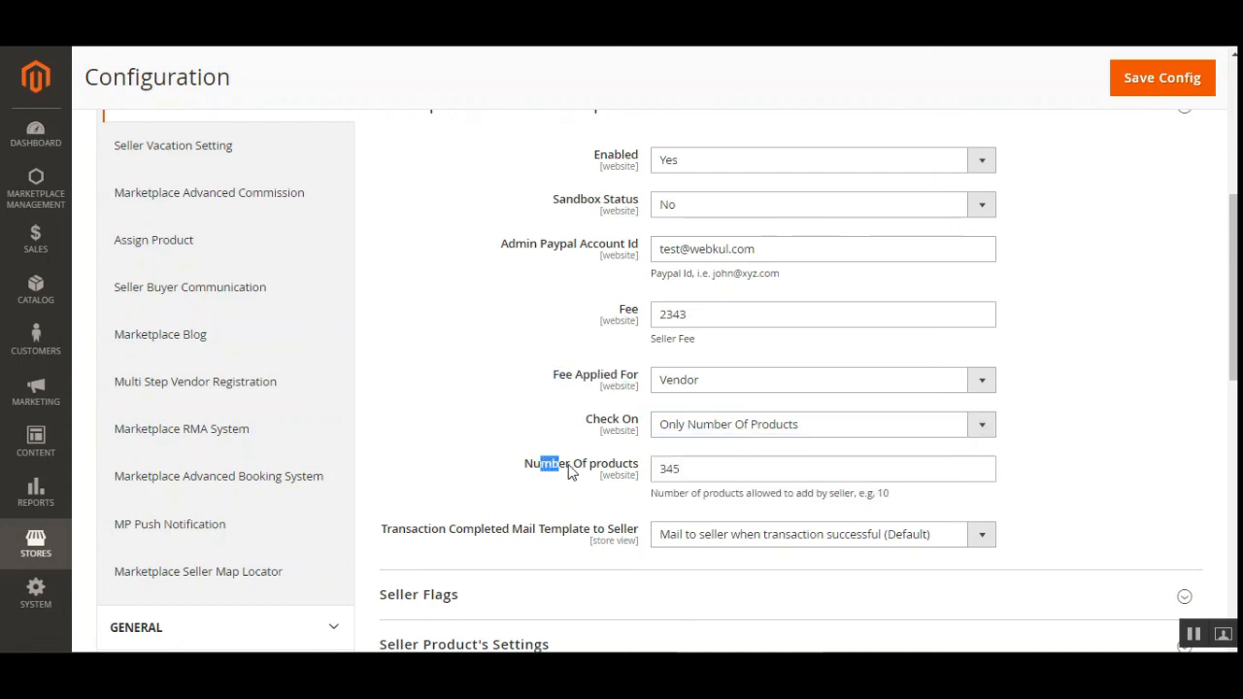
drag(570, 471, 633, 476)
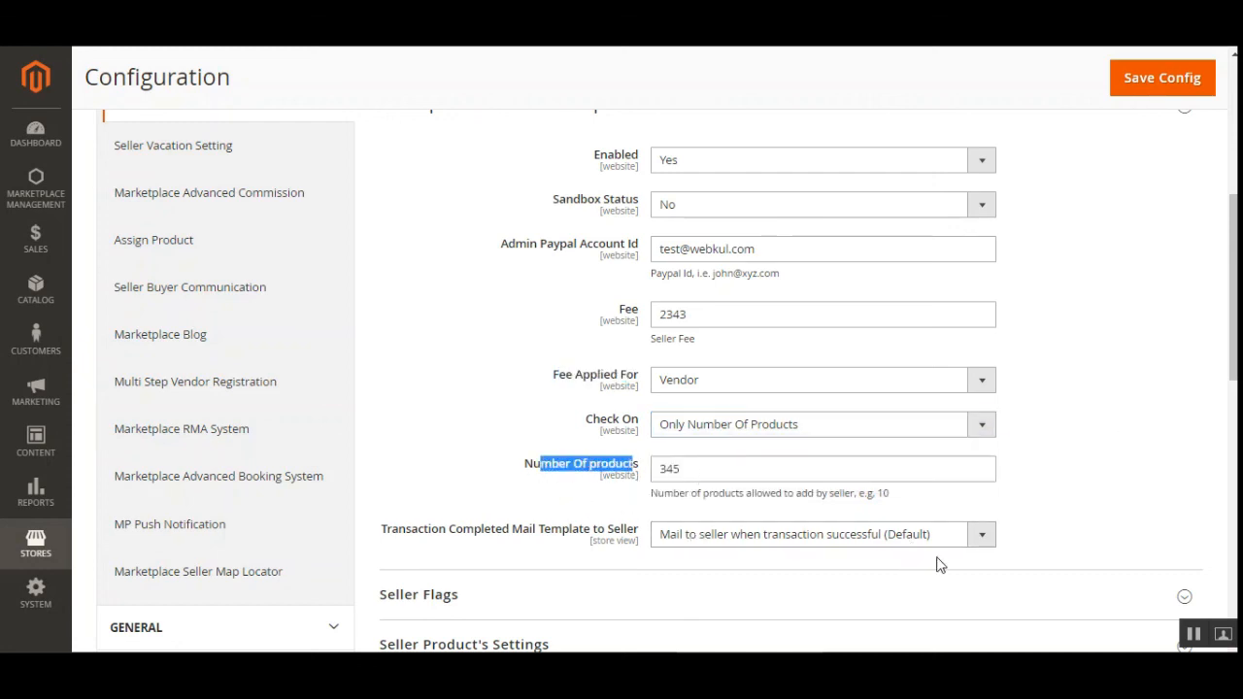
scroll(1224, 282, down, 3)
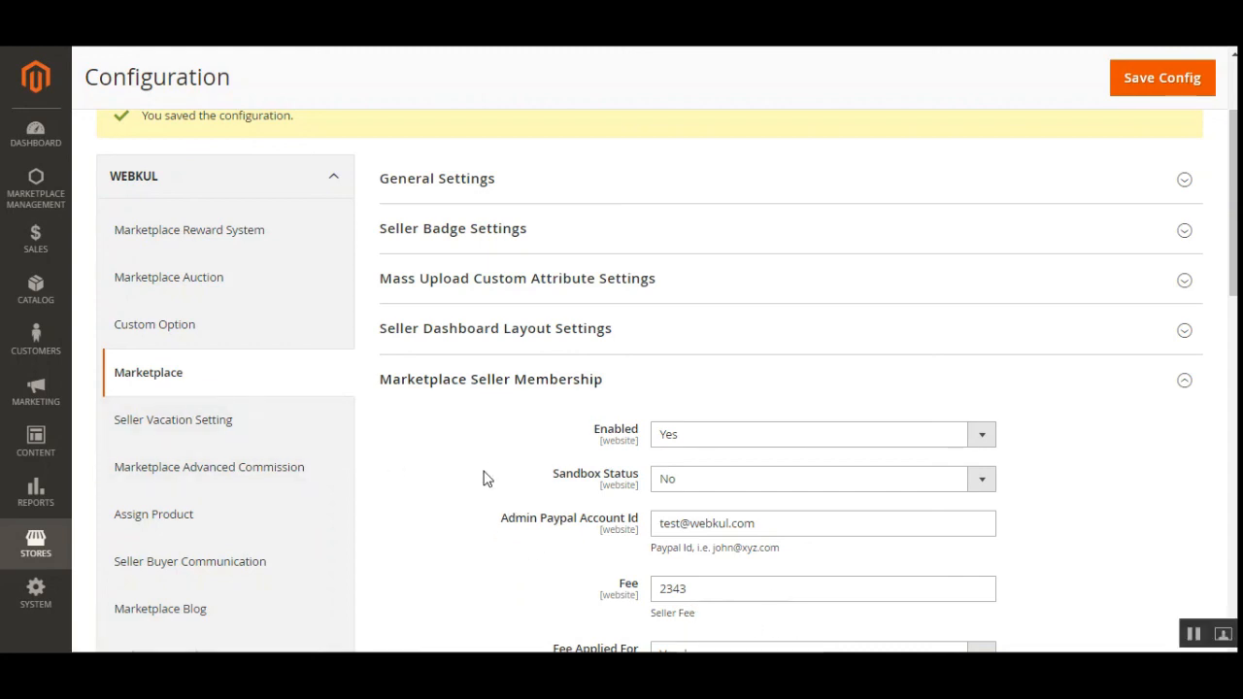
click(45, 197)
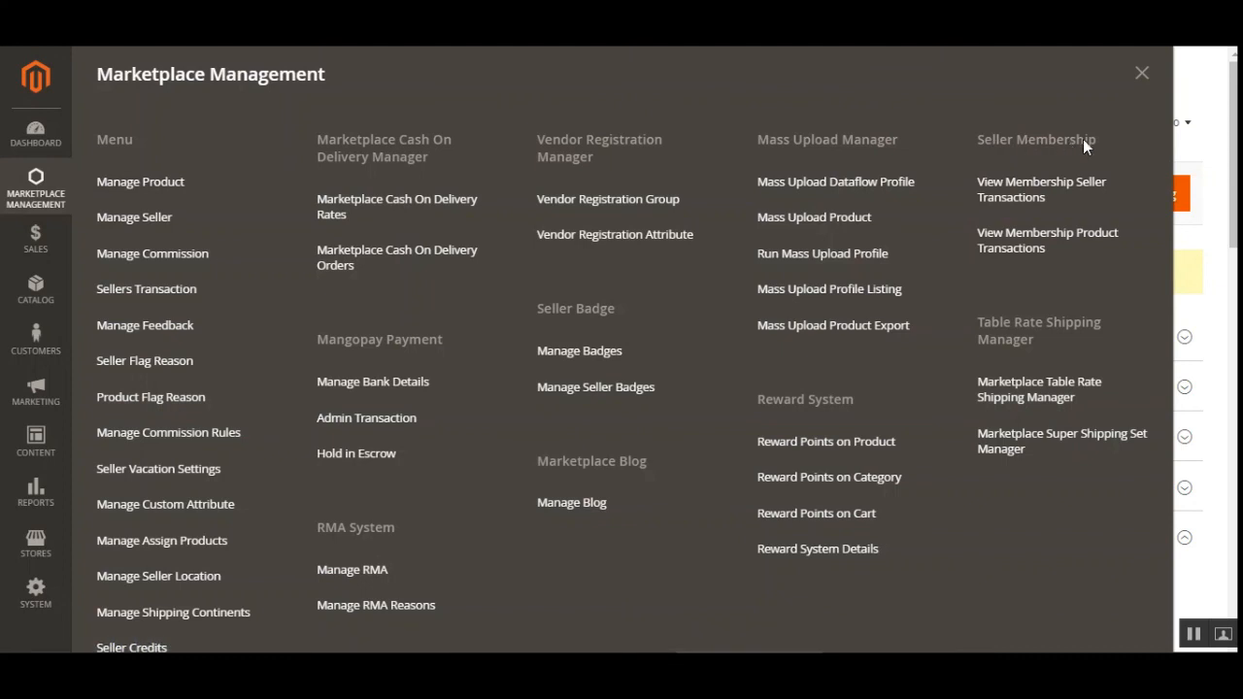
Open the seller and product membership transaction pages in new browser tabs.
right_click(1022, 207)
click(1055, 206)
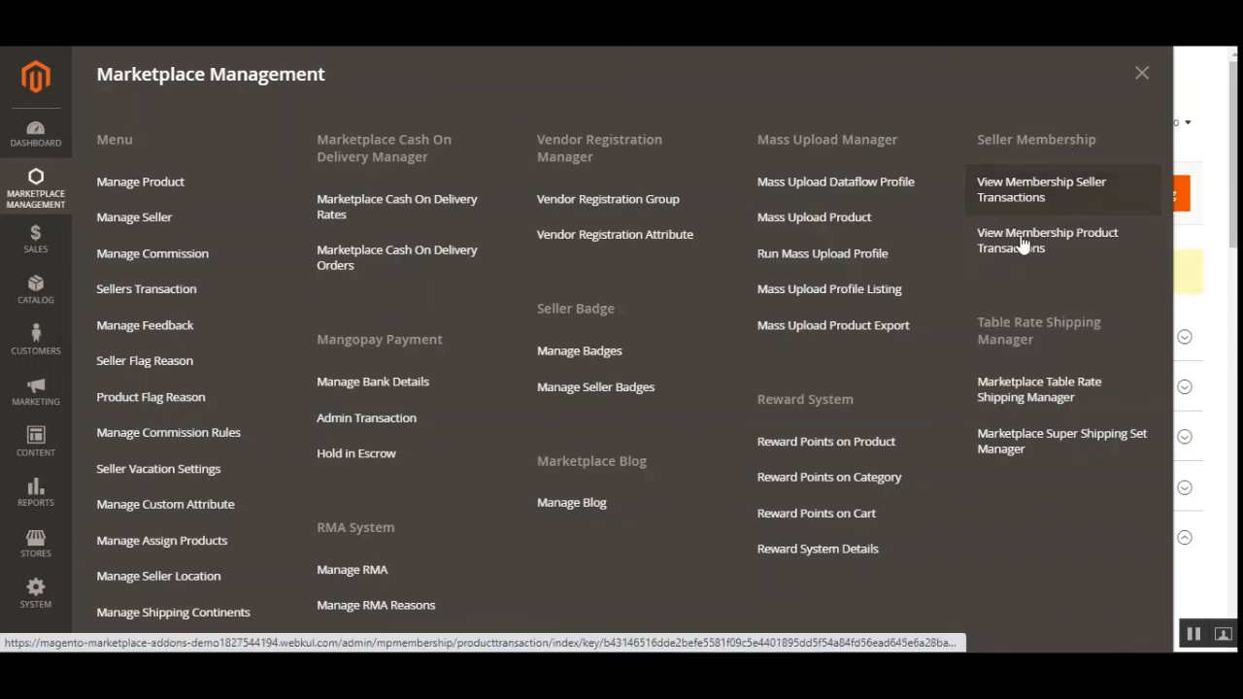
right_click(1014, 252)
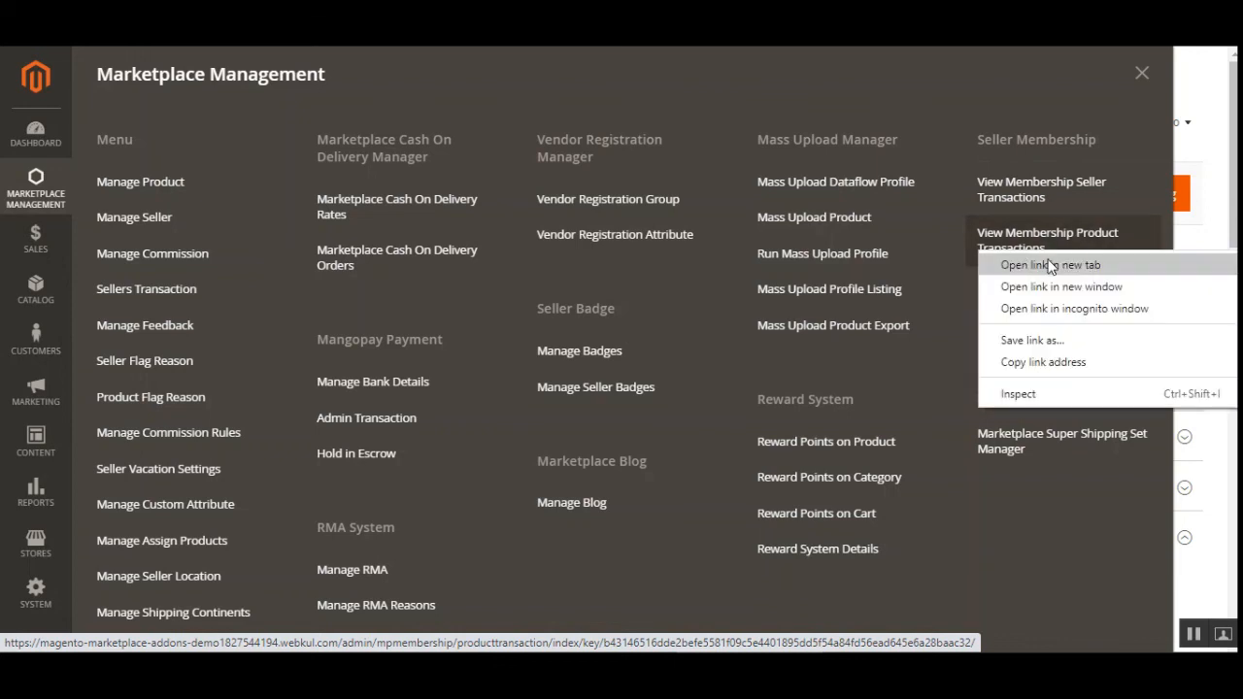
click(1045, 260)
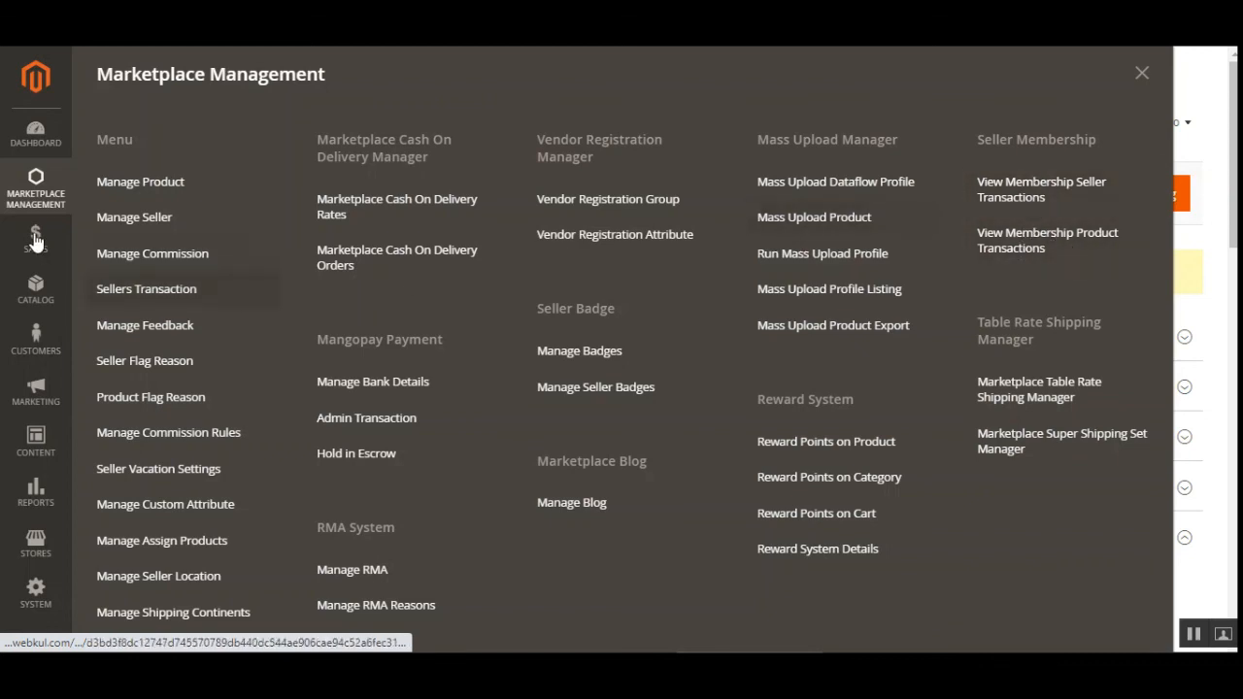
Review the seller membership transactions list, noting the latest transaction's id.
click(1041, 188)
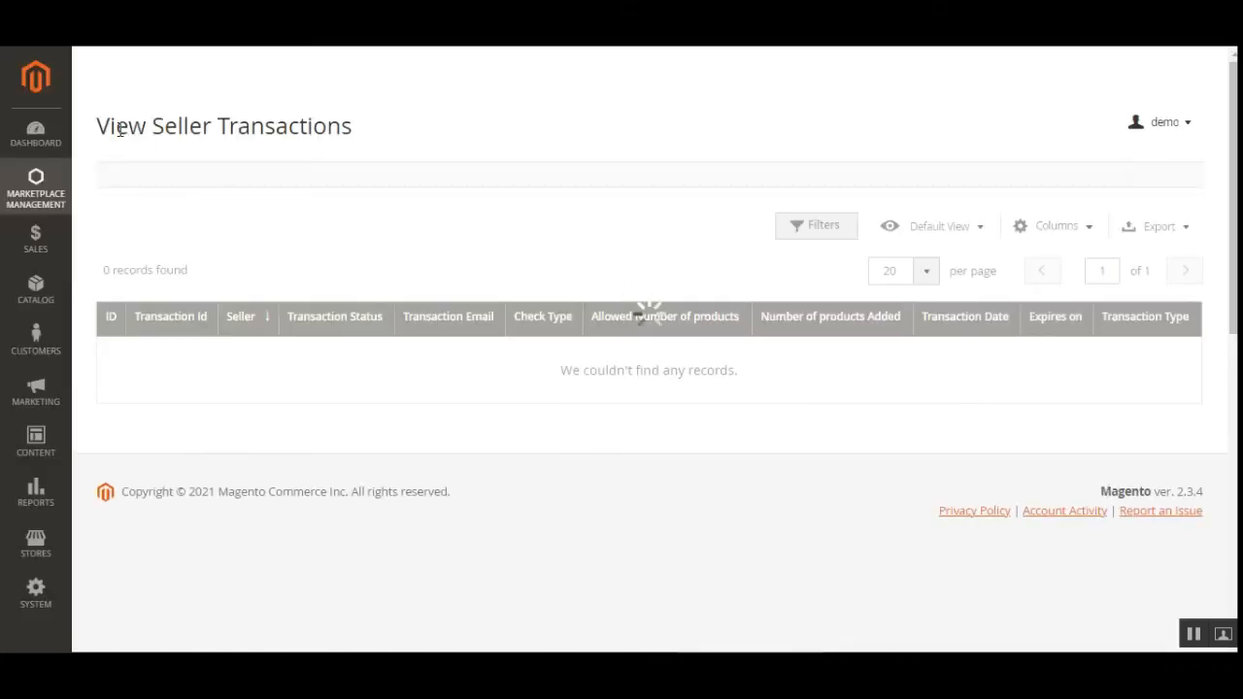
drag(114, 126, 344, 127)
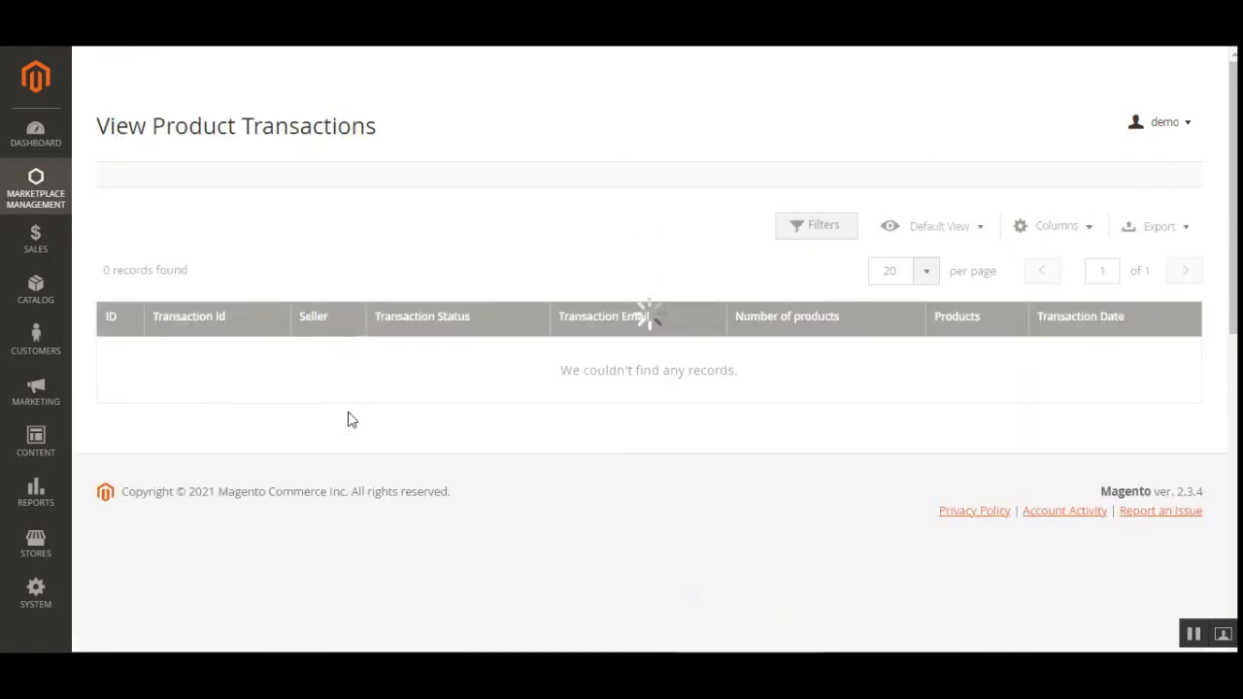
scroll(453, 339, down, 3)
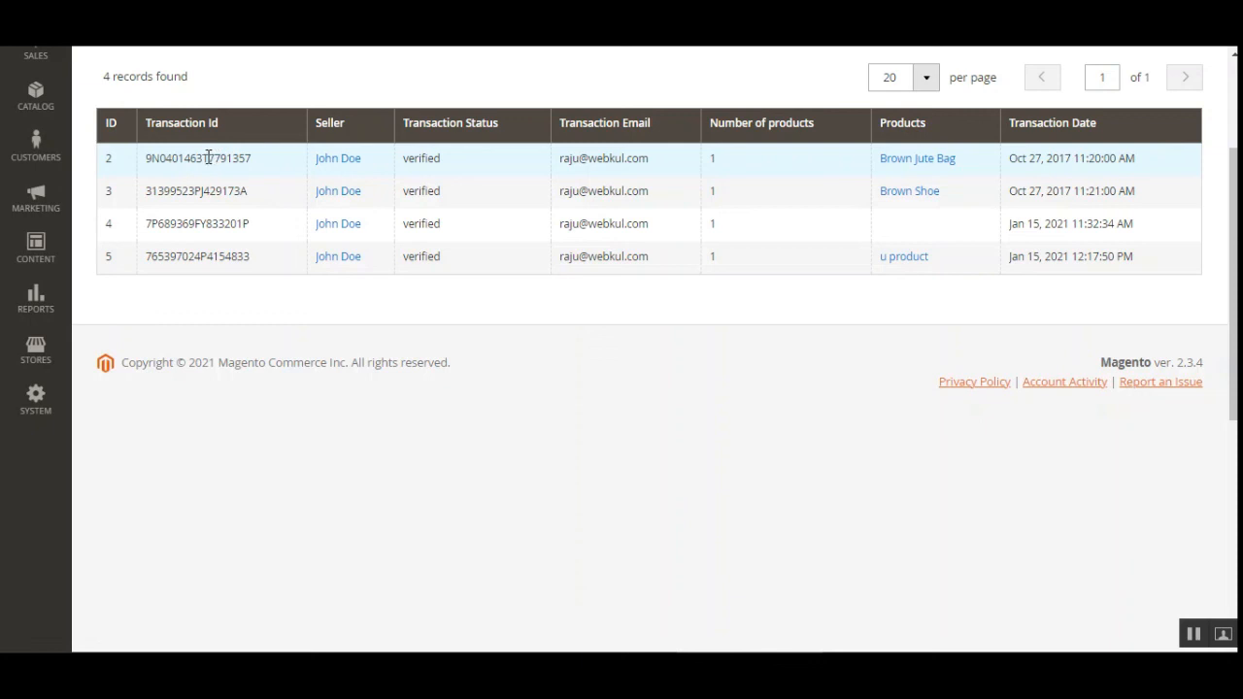
drag(207, 158, 252, 159)
drag(212, 257, 241, 256)
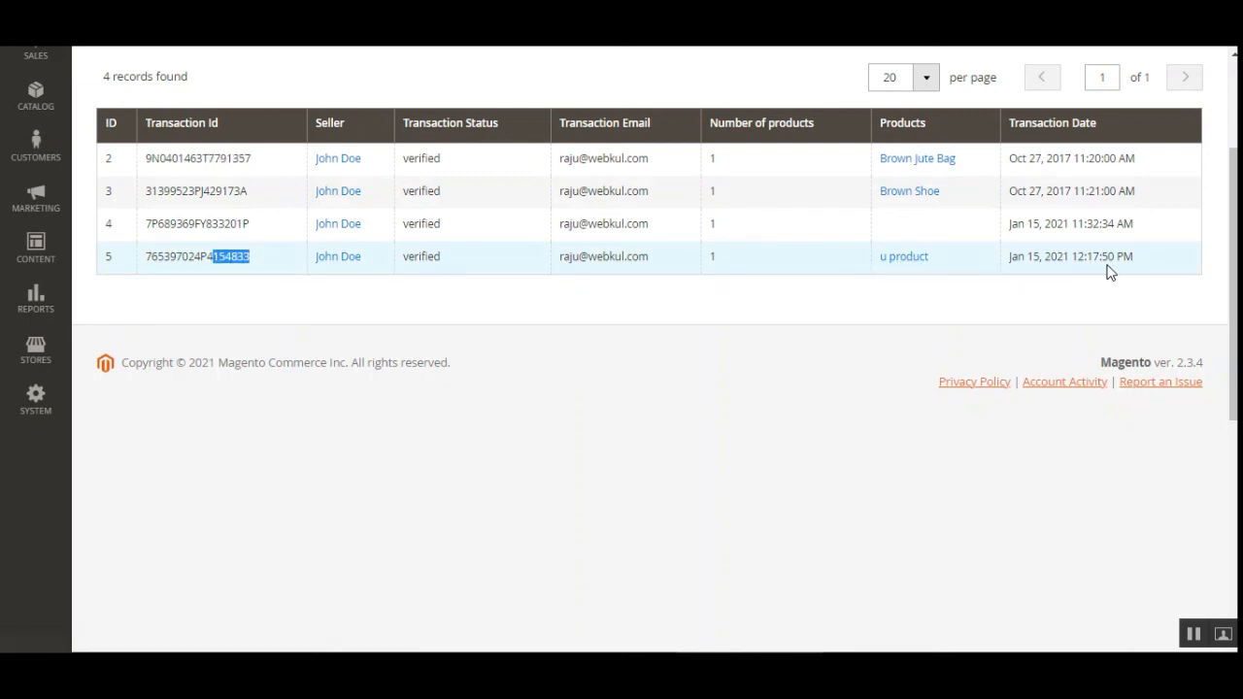
scroll(830, 381, up, 3)
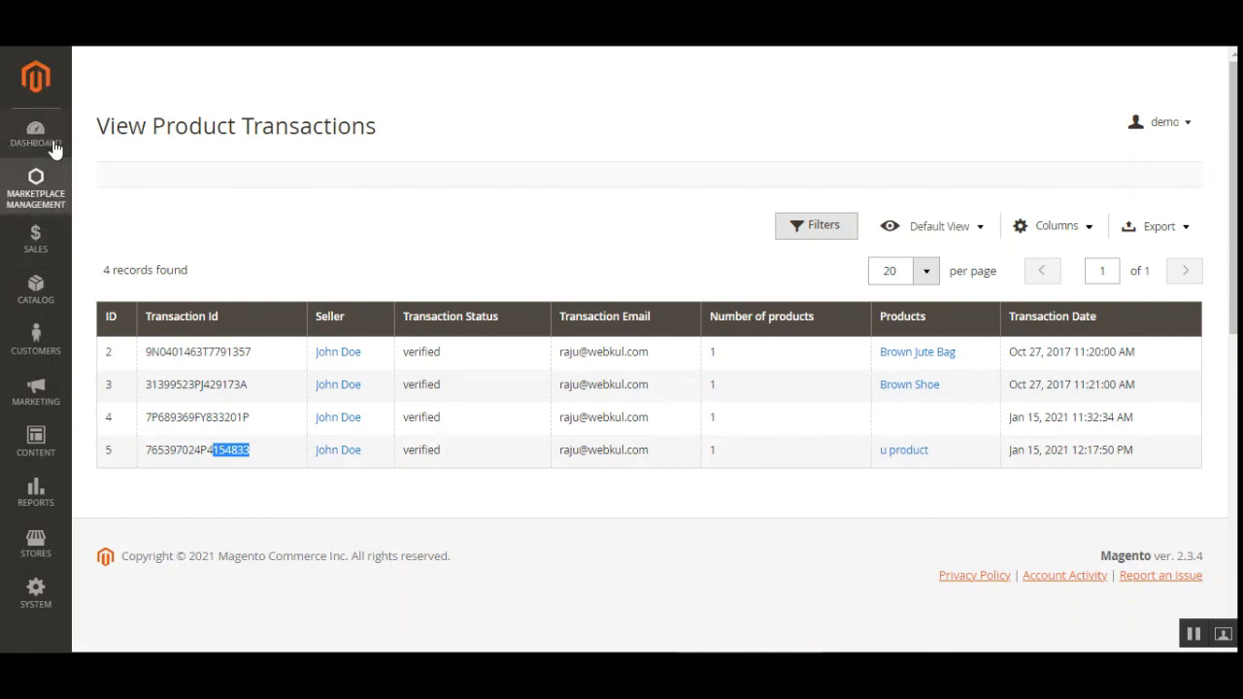
click(39, 199)
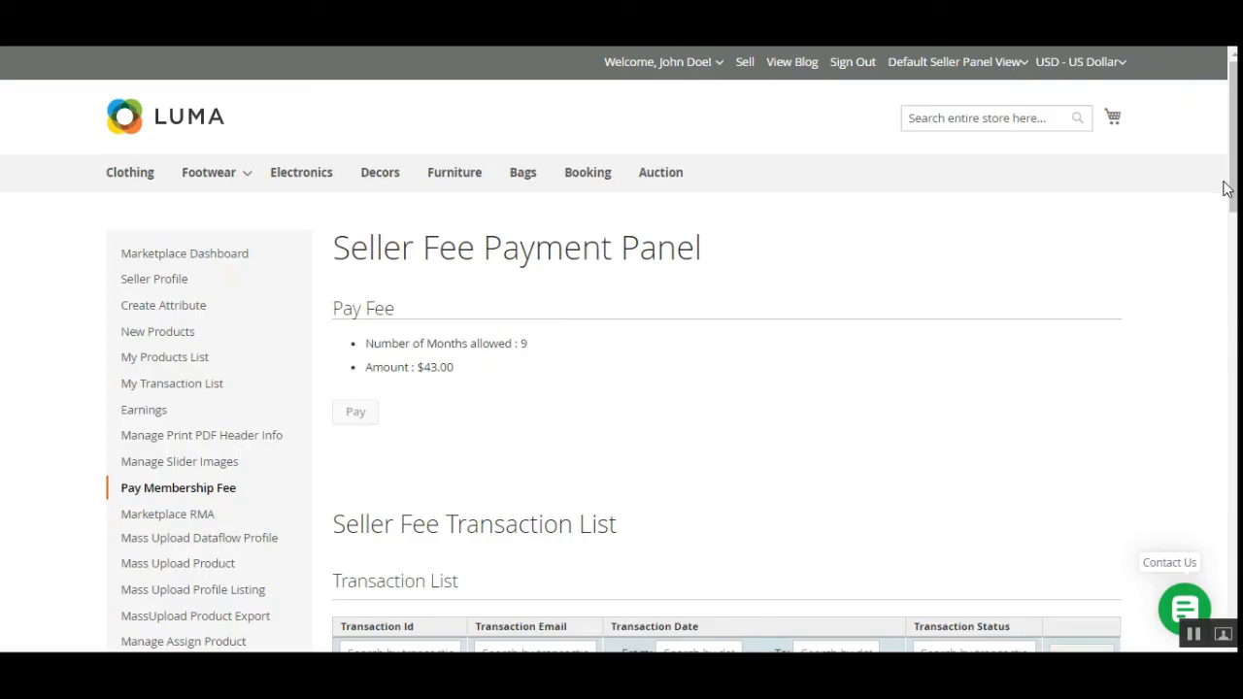
Scroll the Seller Fee Payment Panel showing 9 months allowed for $43.00 and its transaction list.
scroll(1226, 186, down, 1)
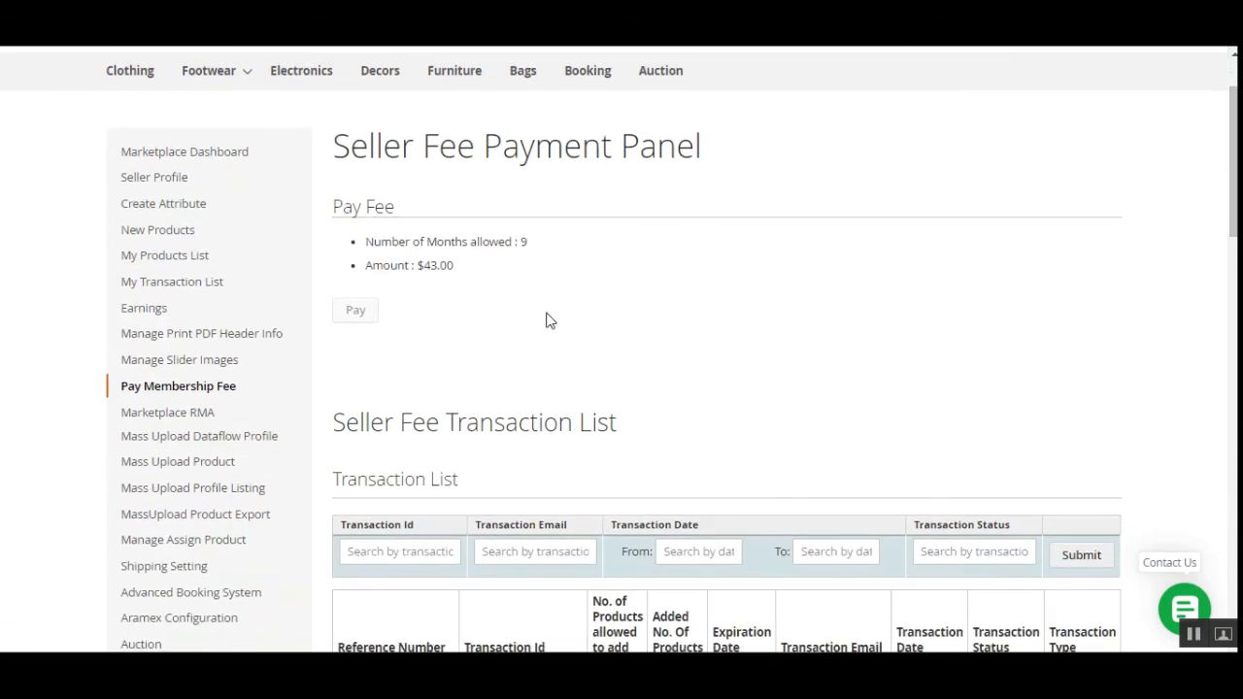
scroll(641, 420, down, 2)
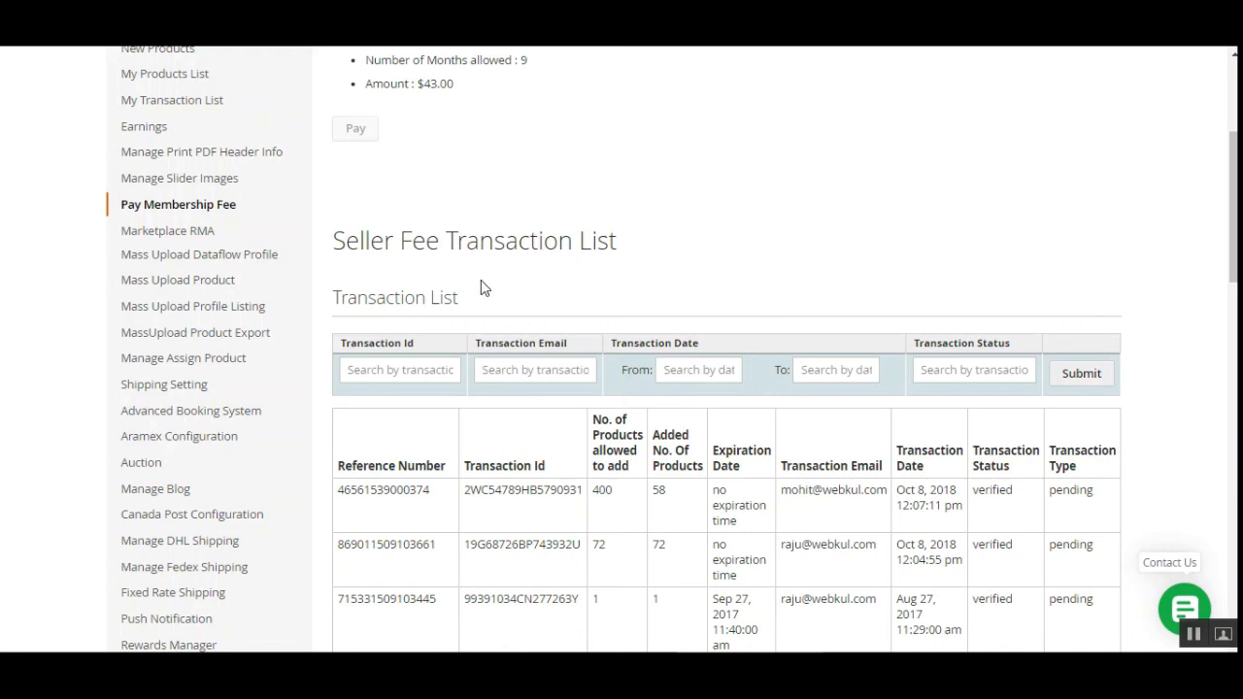
scroll(485, 288, up, 3)
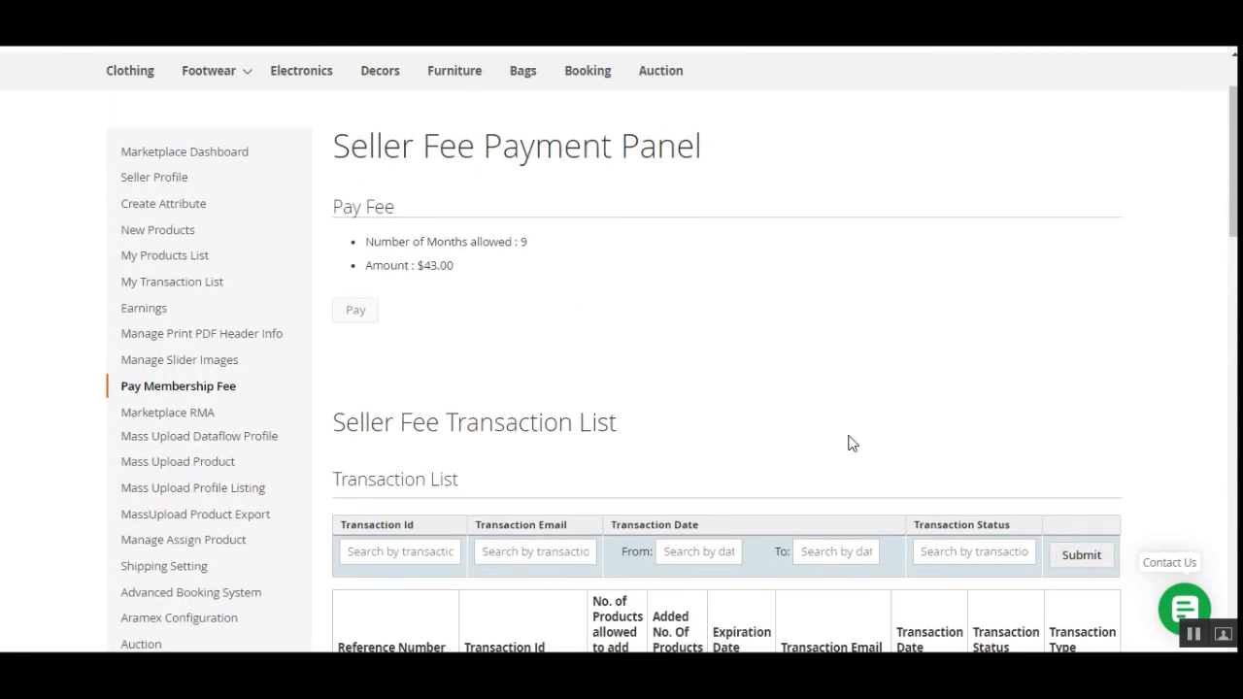